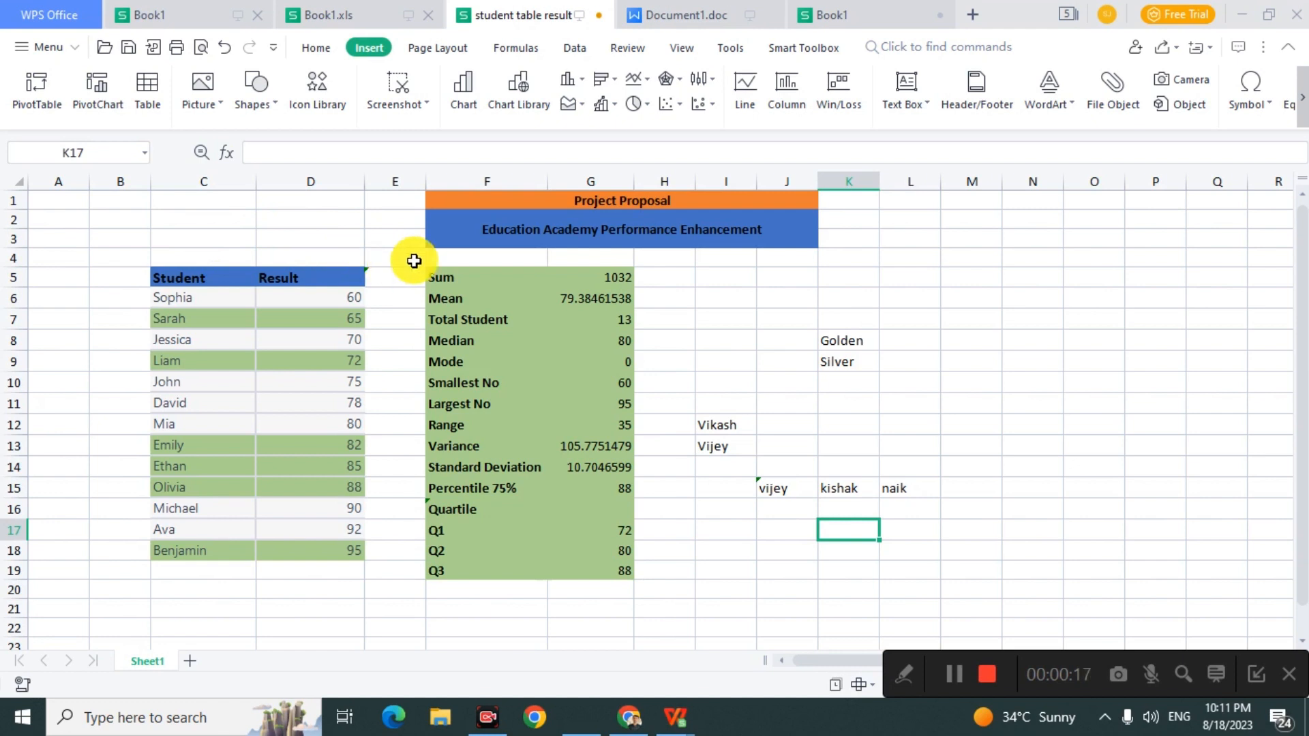
{"action": "left_click_drag", "start_coordinate": [404, 259], "coordinate": [619, 572]}
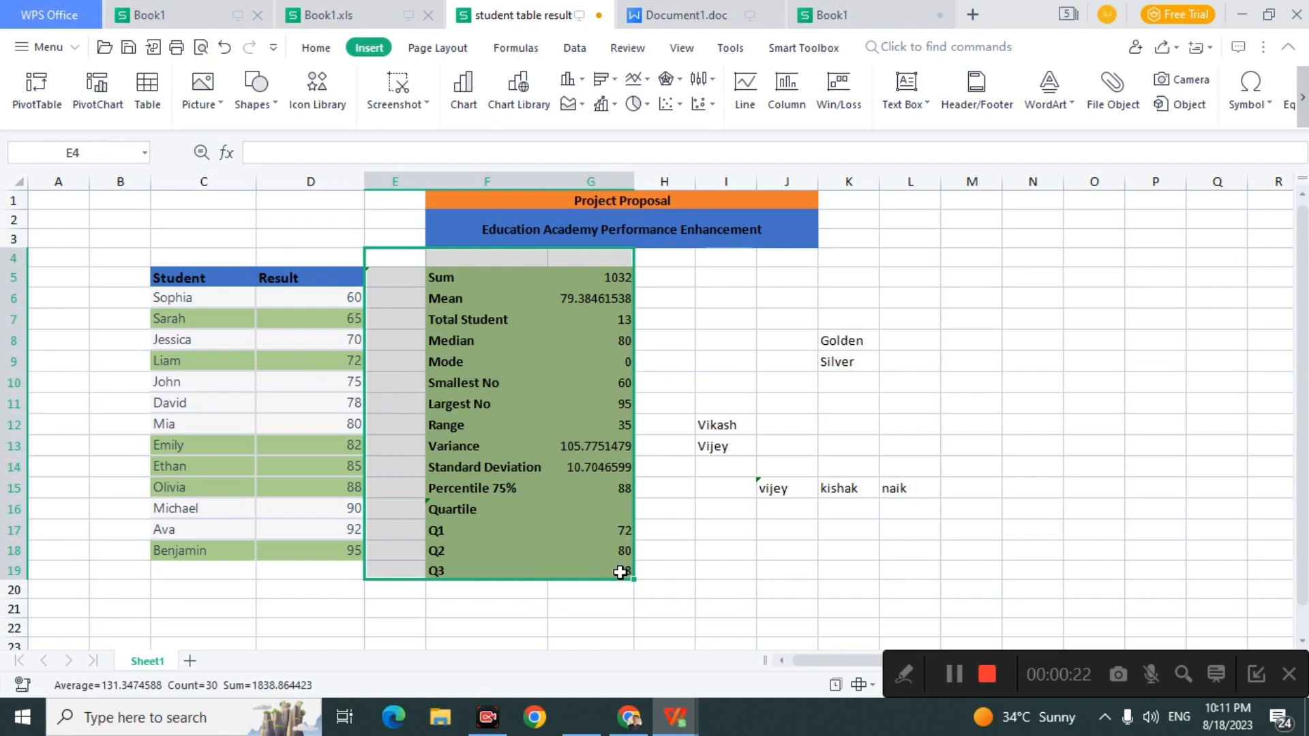
{"action": "left_click", "coordinate": [611, 610]}
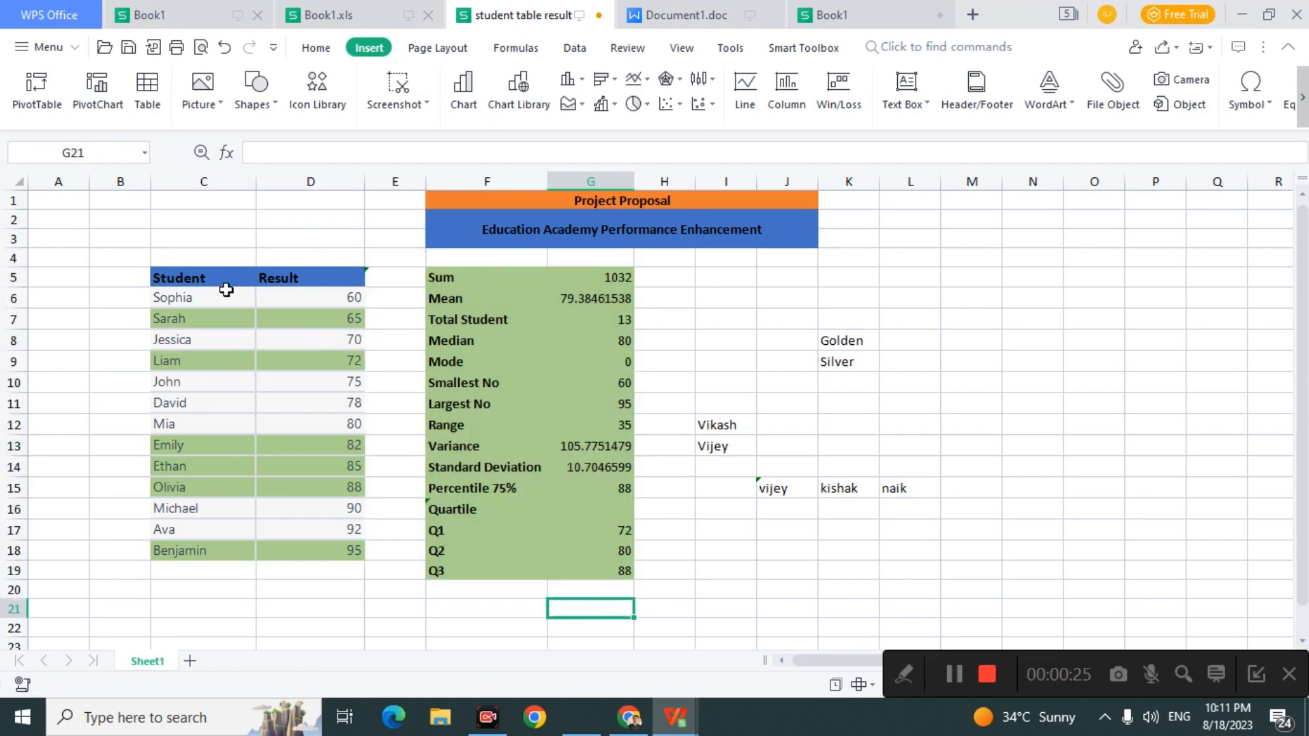
{"action": "left_click_drag", "start_coordinate": [162, 272], "coordinate": [273, 544]}
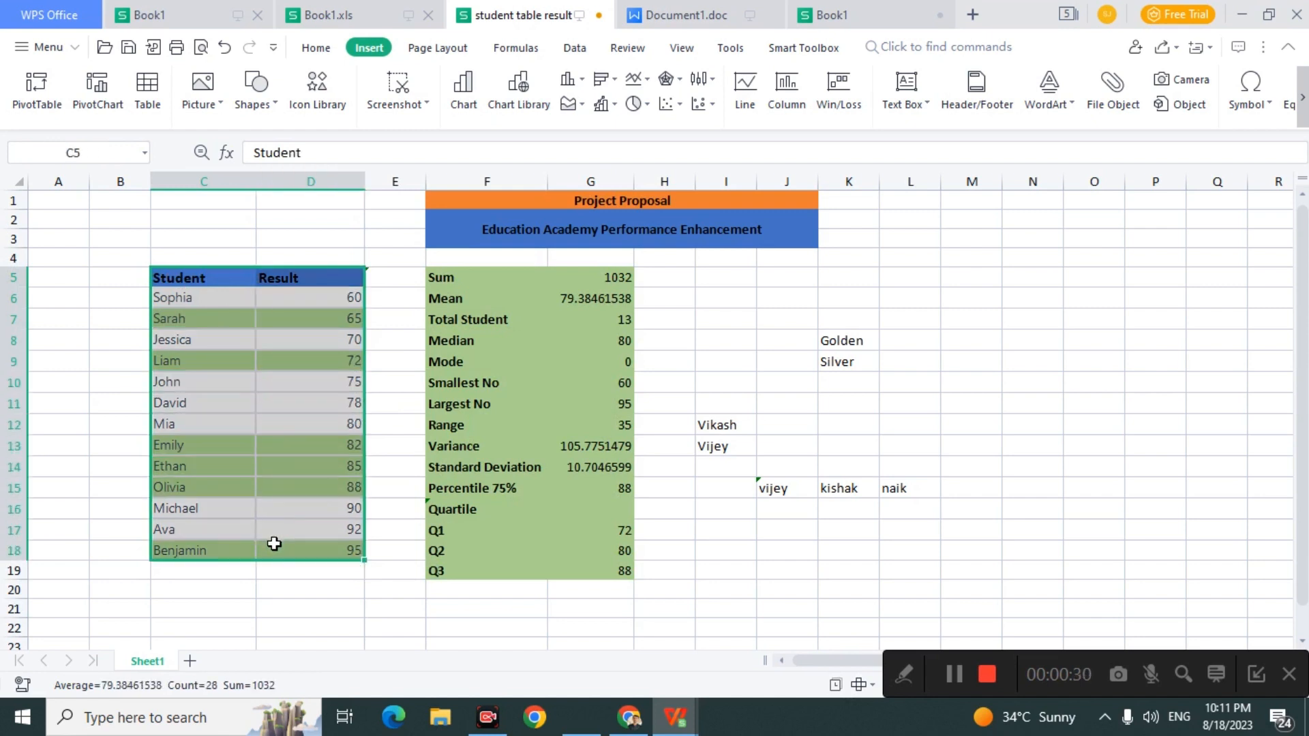
{"action": "left_click", "coordinate": [399, 431]}
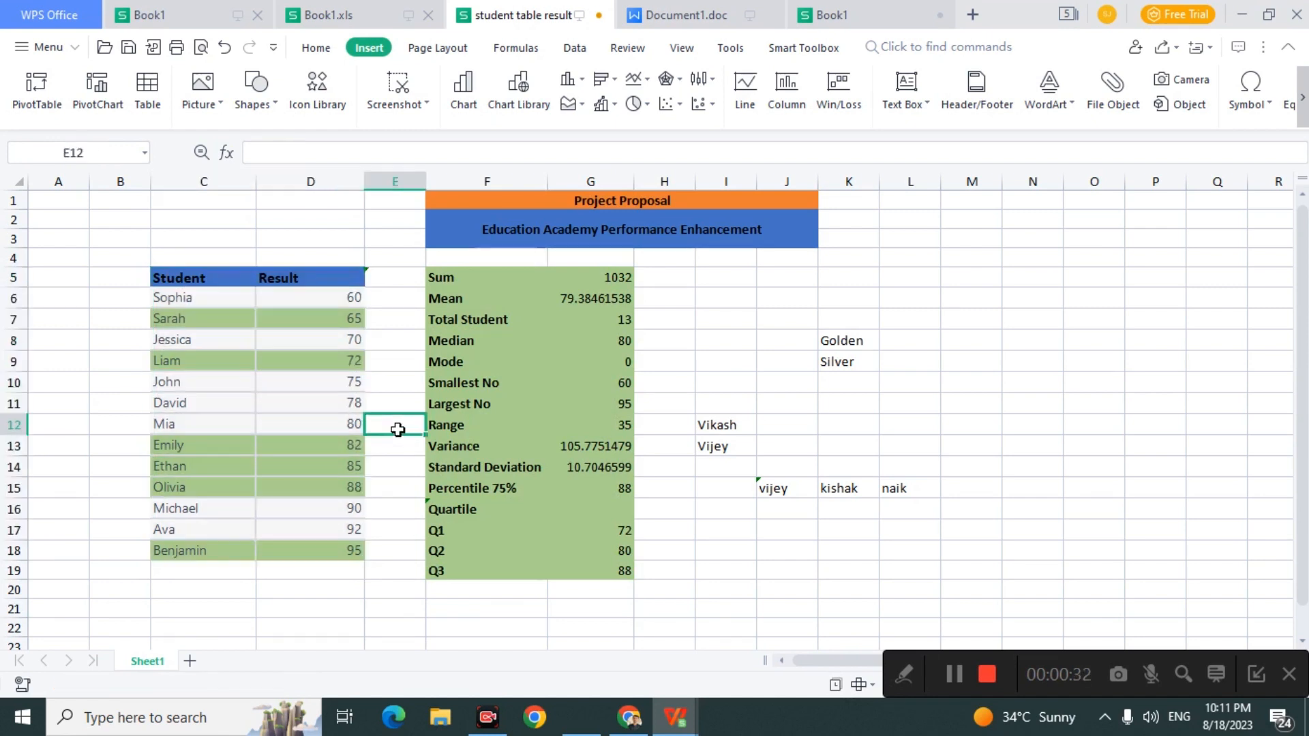
{"action": "left_click", "coordinate": [440, 284]}
Step: Calculate the total of the student results in cell I5 with SUM over D6:D18
{"action": "double_click", "coordinate": [716, 275]}
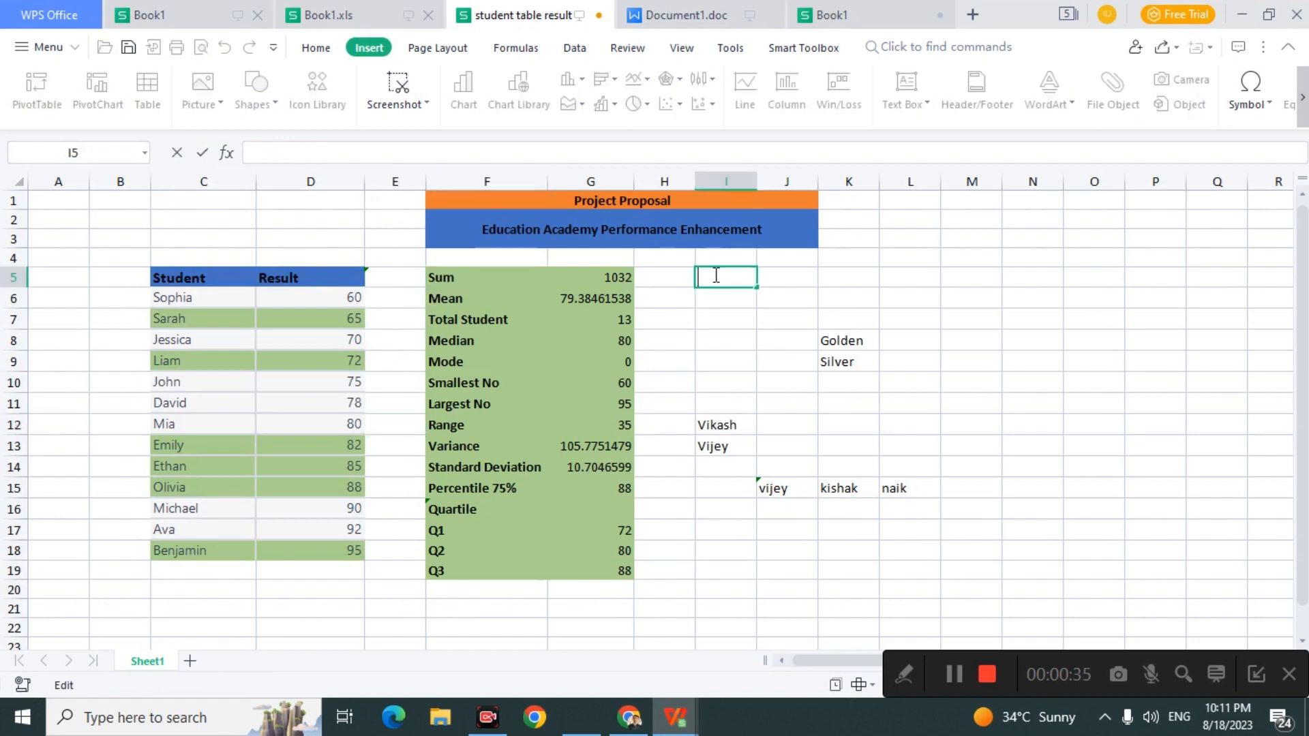
{"action": "type", "text": "=sum"}
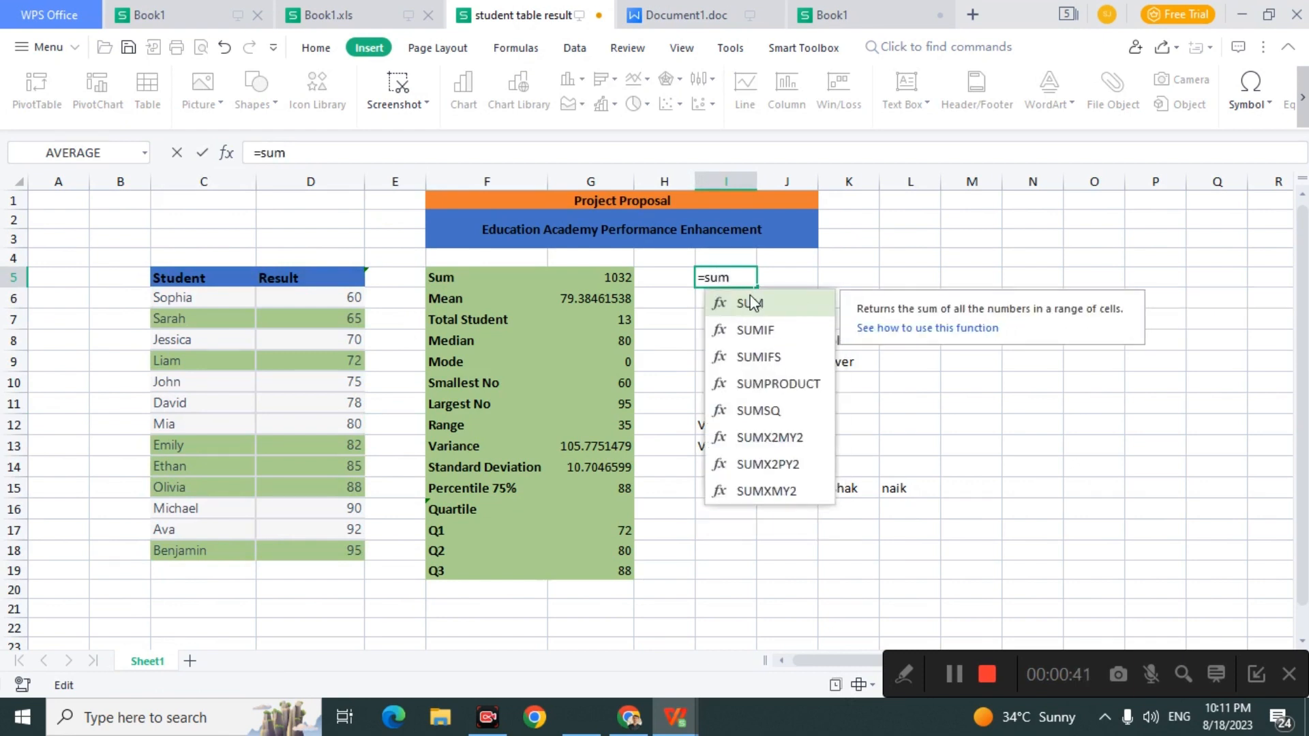
{"action": "double_click", "coordinate": [750, 303]}
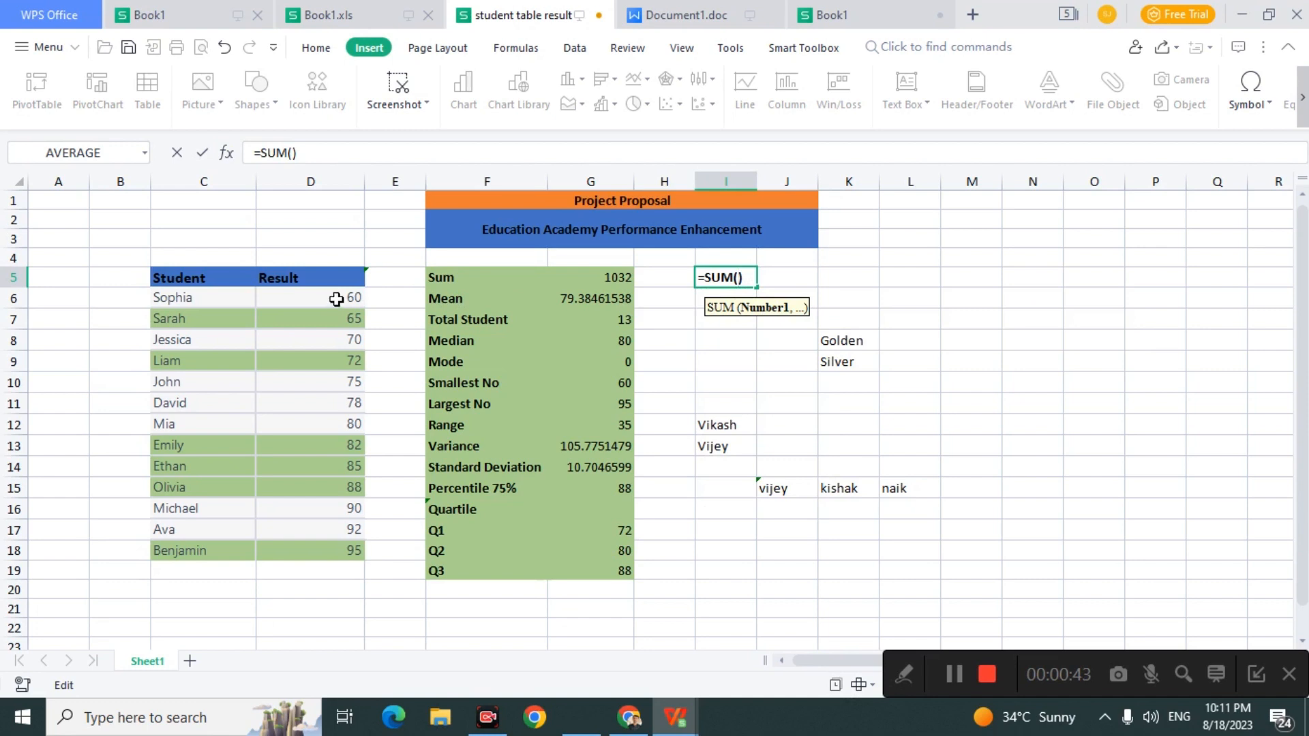
{"action": "left_click_drag", "start_coordinate": [345, 297], "coordinate": [350, 555]}
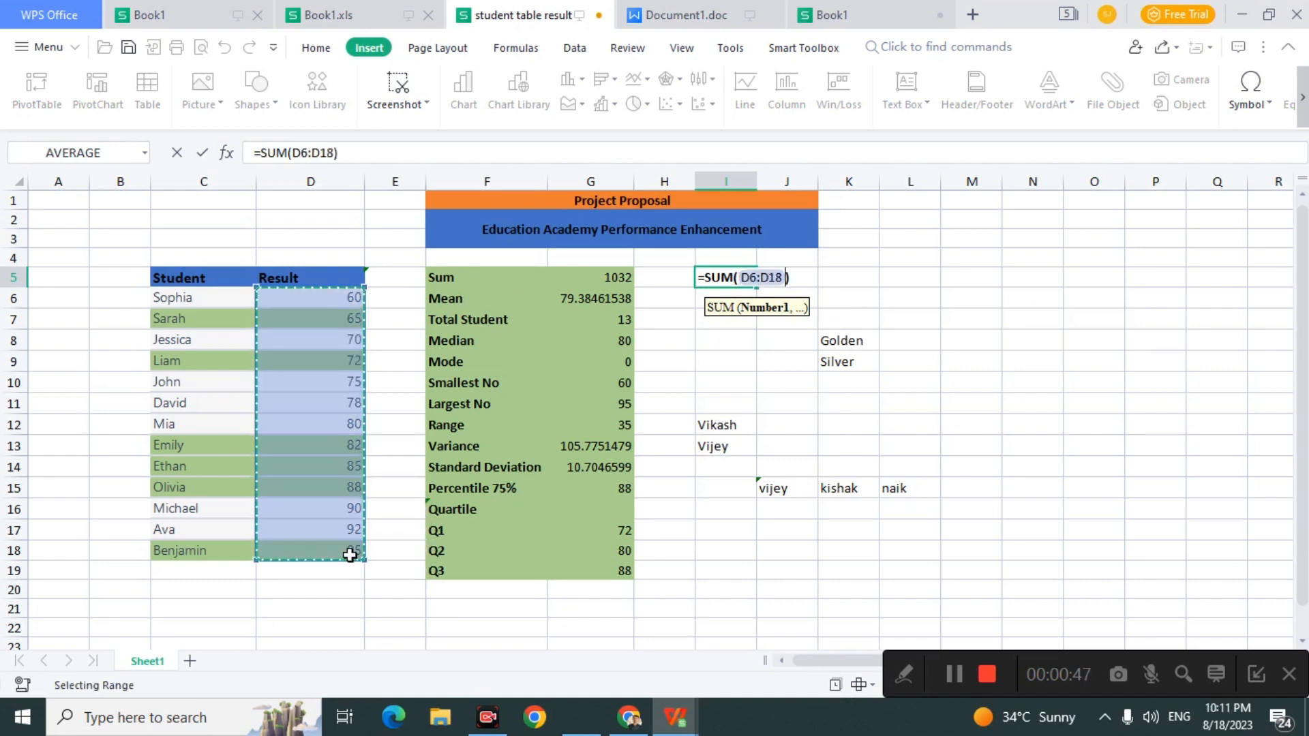
{"action": "key", "text": "Return"}
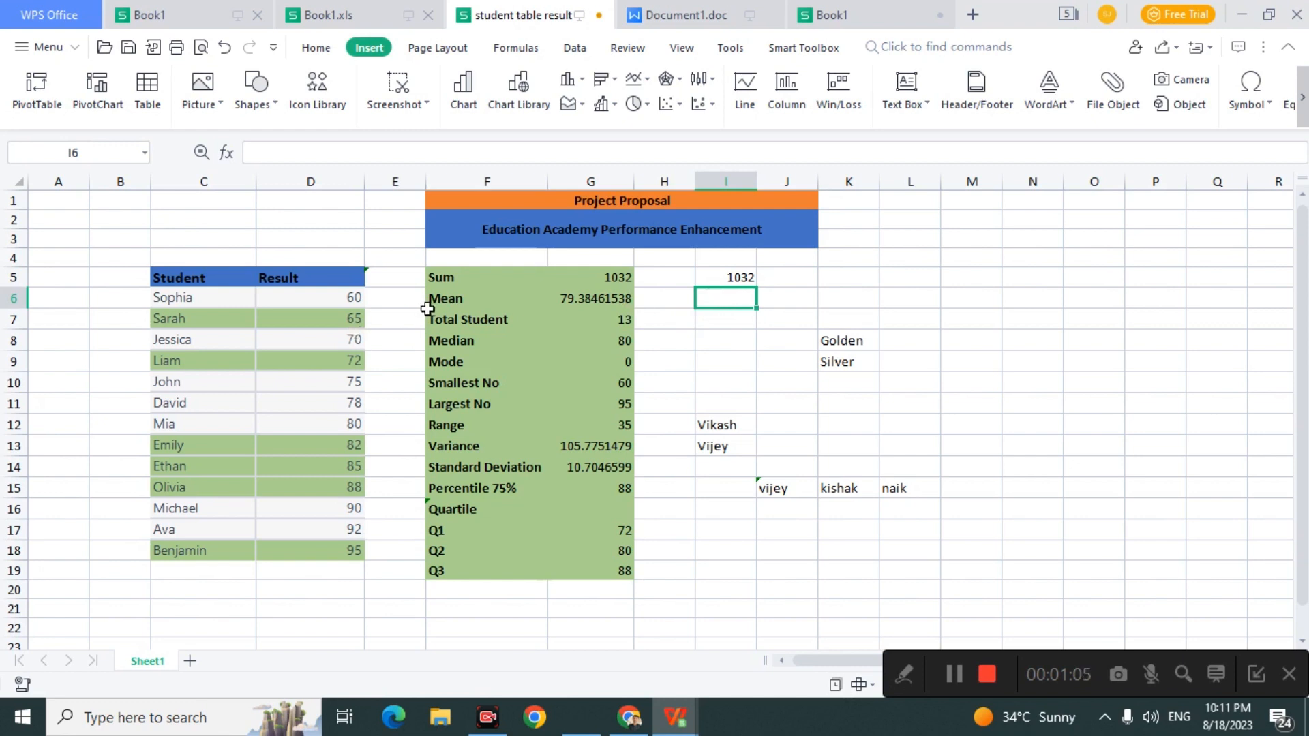
Step: Calculate the mean of the student results in cell I6 with AVERAGE over D6:D18
{"action": "double_click", "coordinate": [723, 299]}
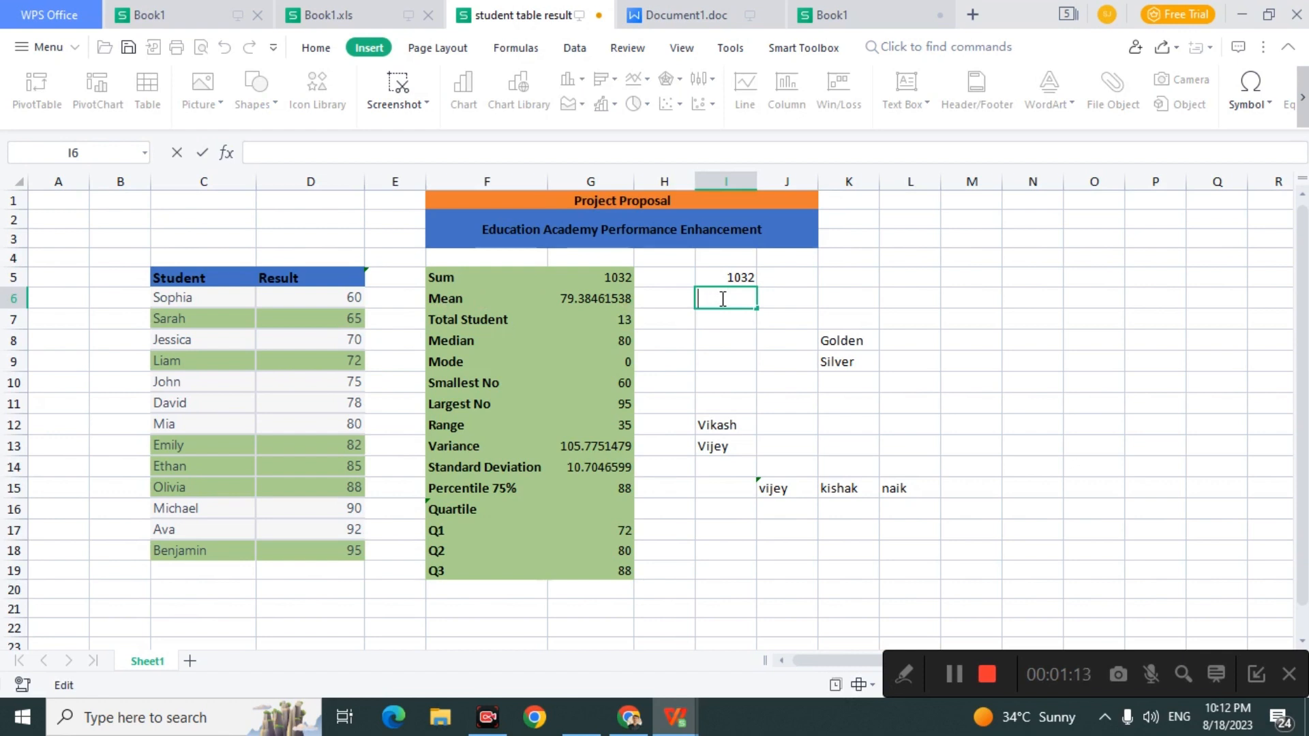
{"action": "type", "text": "="}
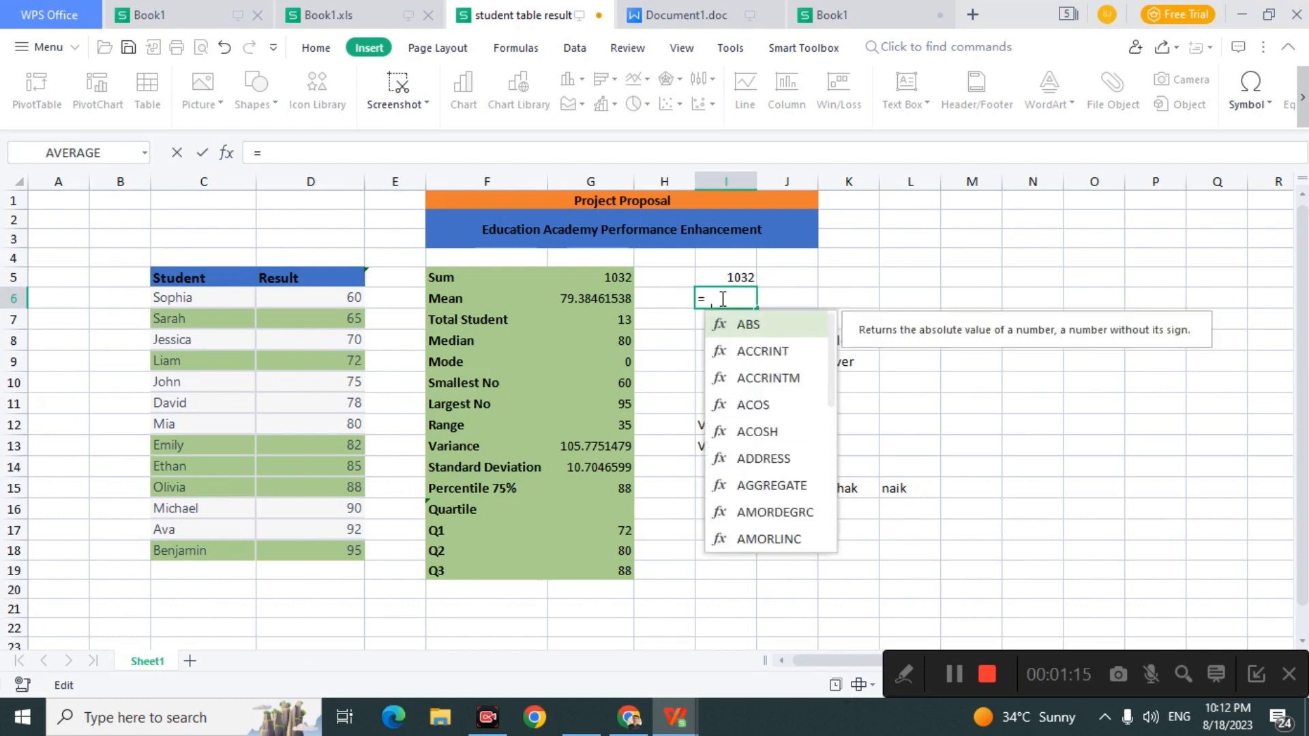
{"action": "type", "text": "aver"}
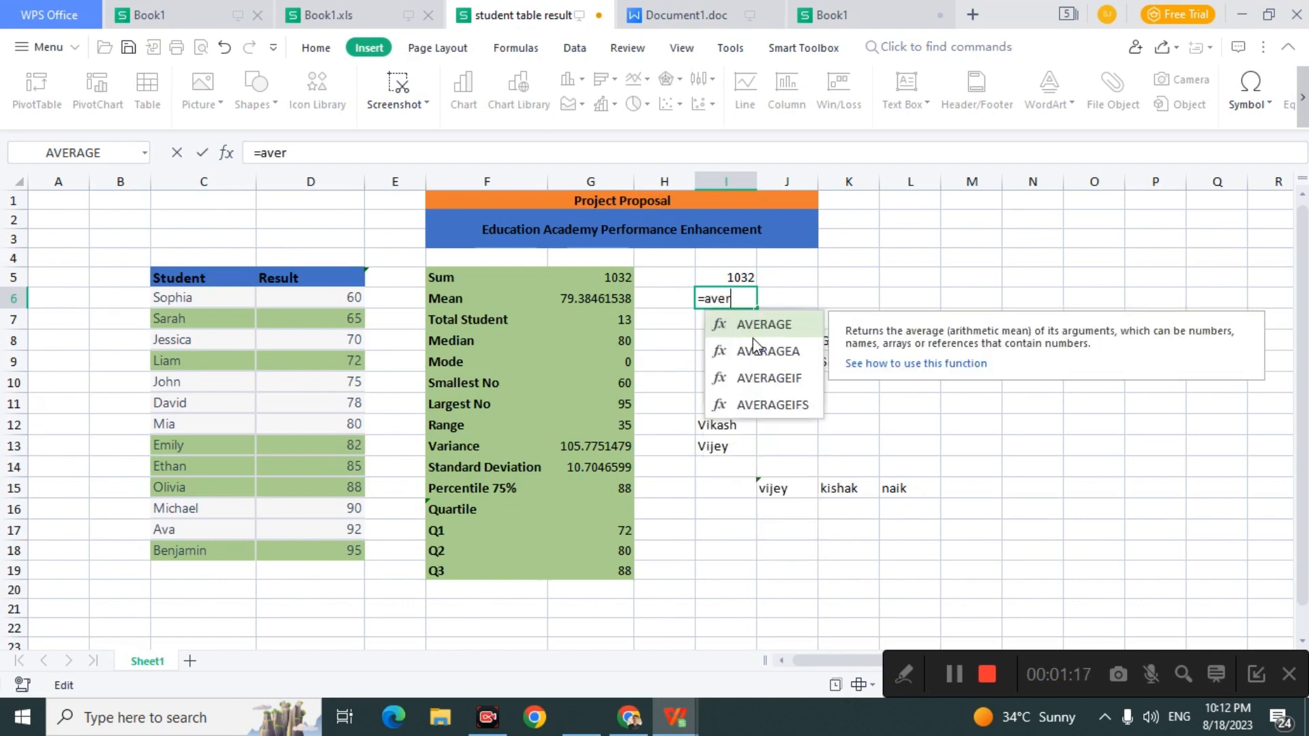
{"action": "double_click", "coordinate": [757, 326]}
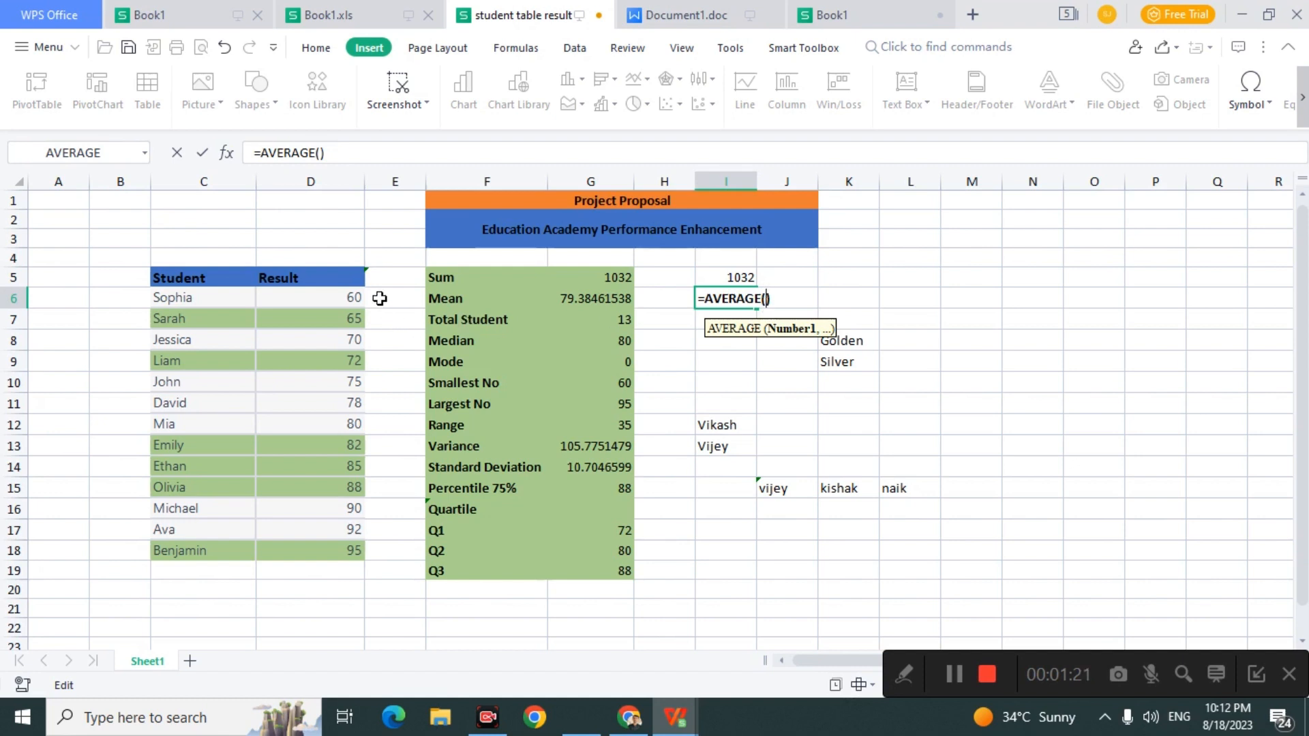
{"action": "left_click_drag", "start_coordinate": [345, 298], "coordinate": [338, 545]}
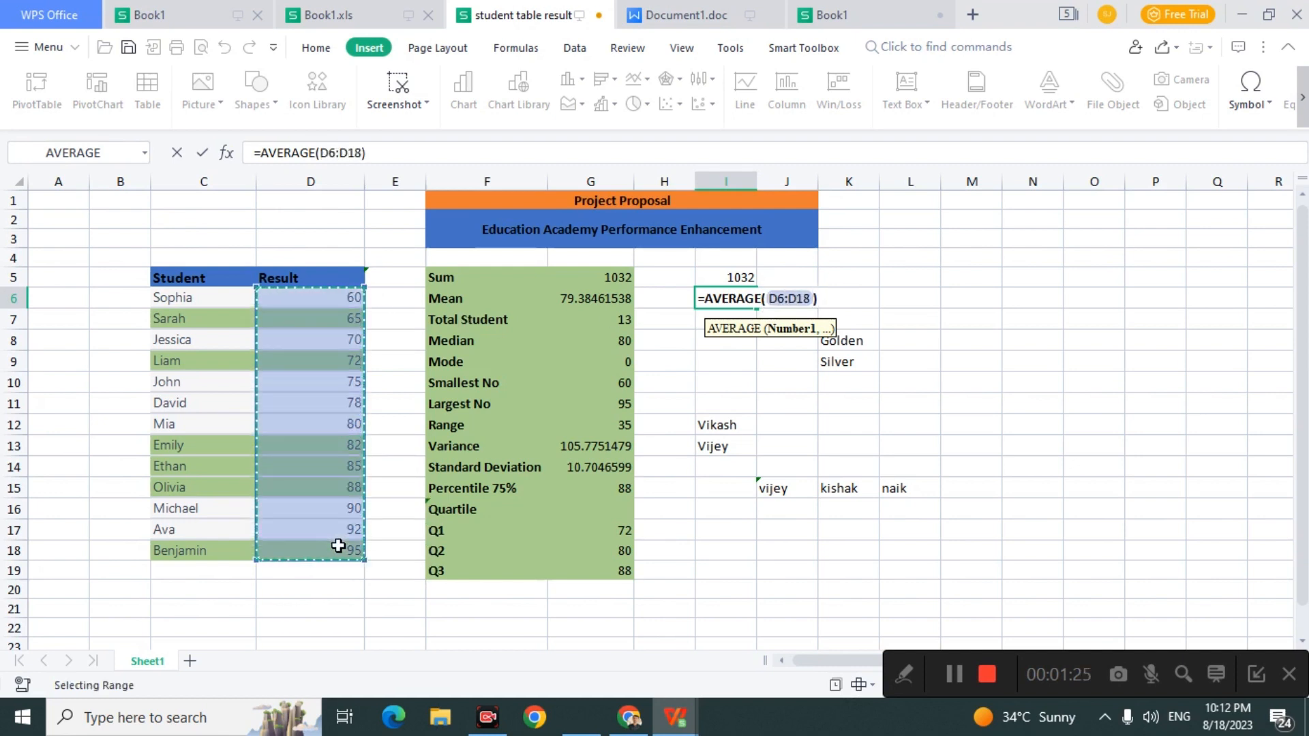
{"action": "key", "text": "Return"}
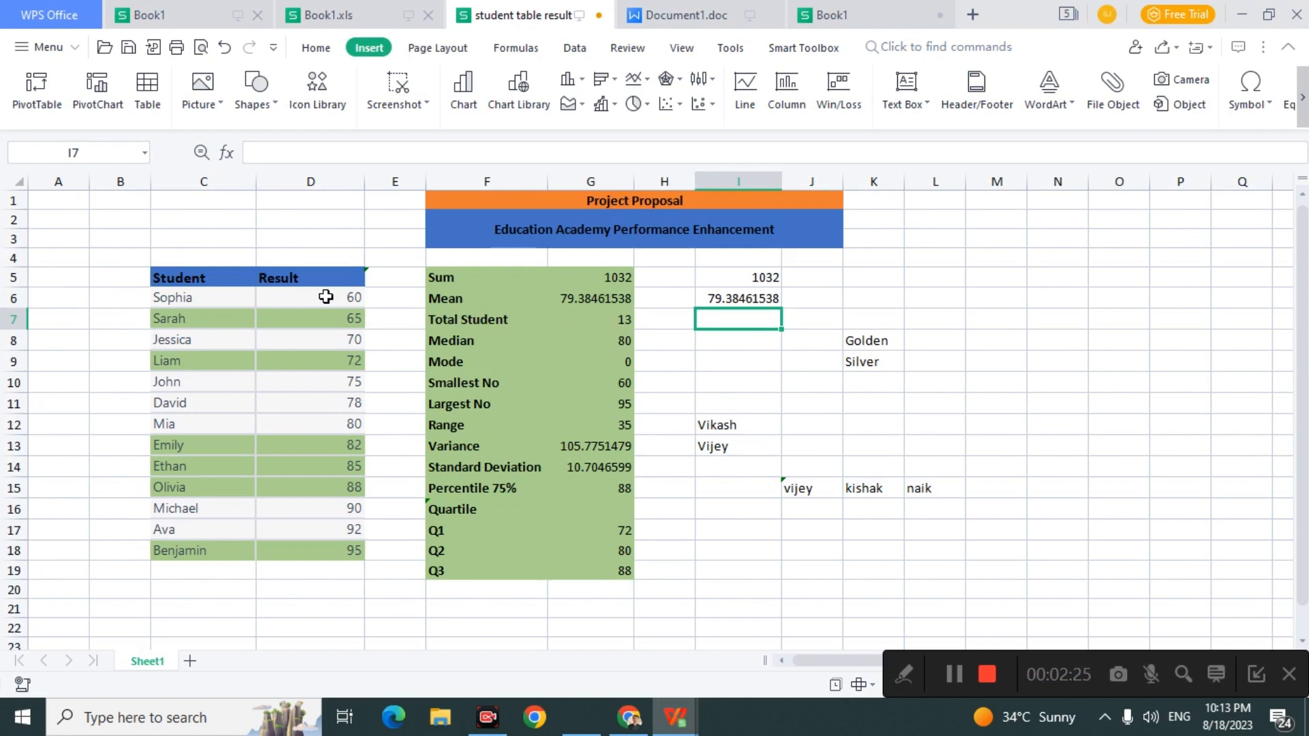
Step: Count the students in cell I7 with the COUNT function over the results D6:D18
{"action": "double_click", "coordinate": [727, 319]}
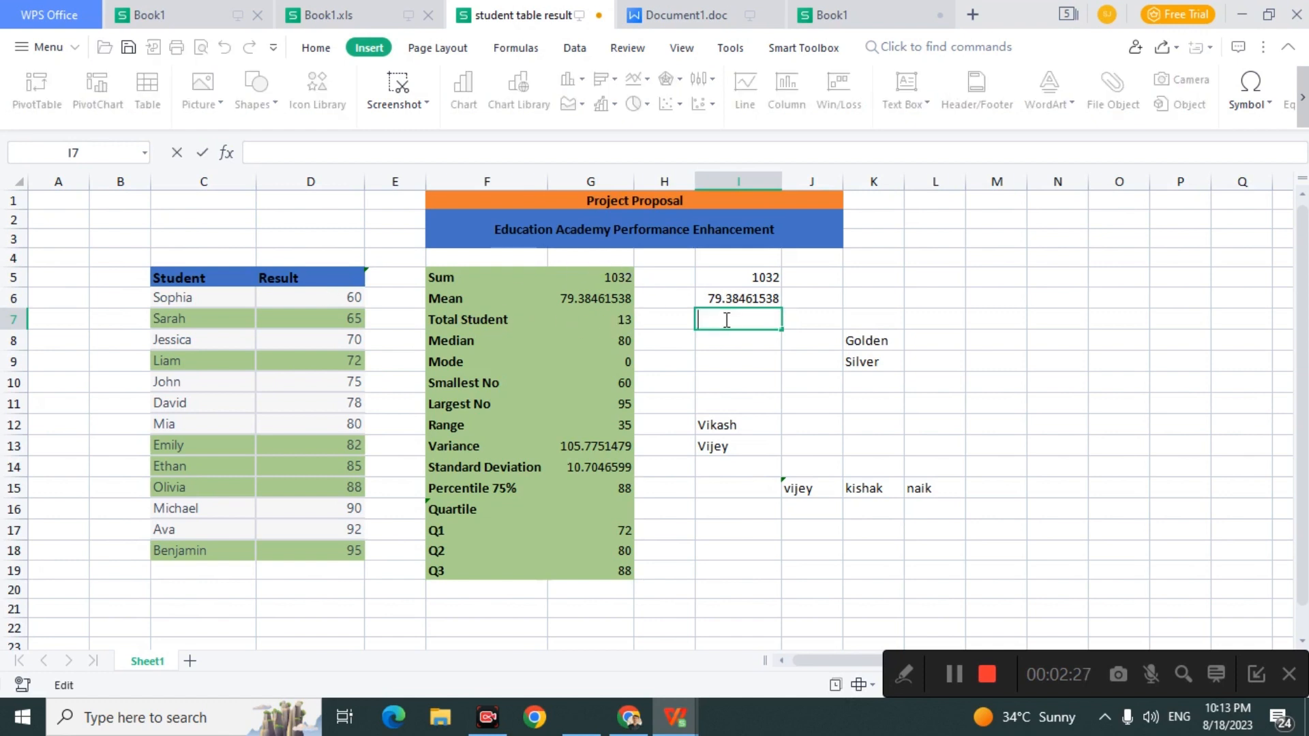
{"action": "type", "text": "=count"}
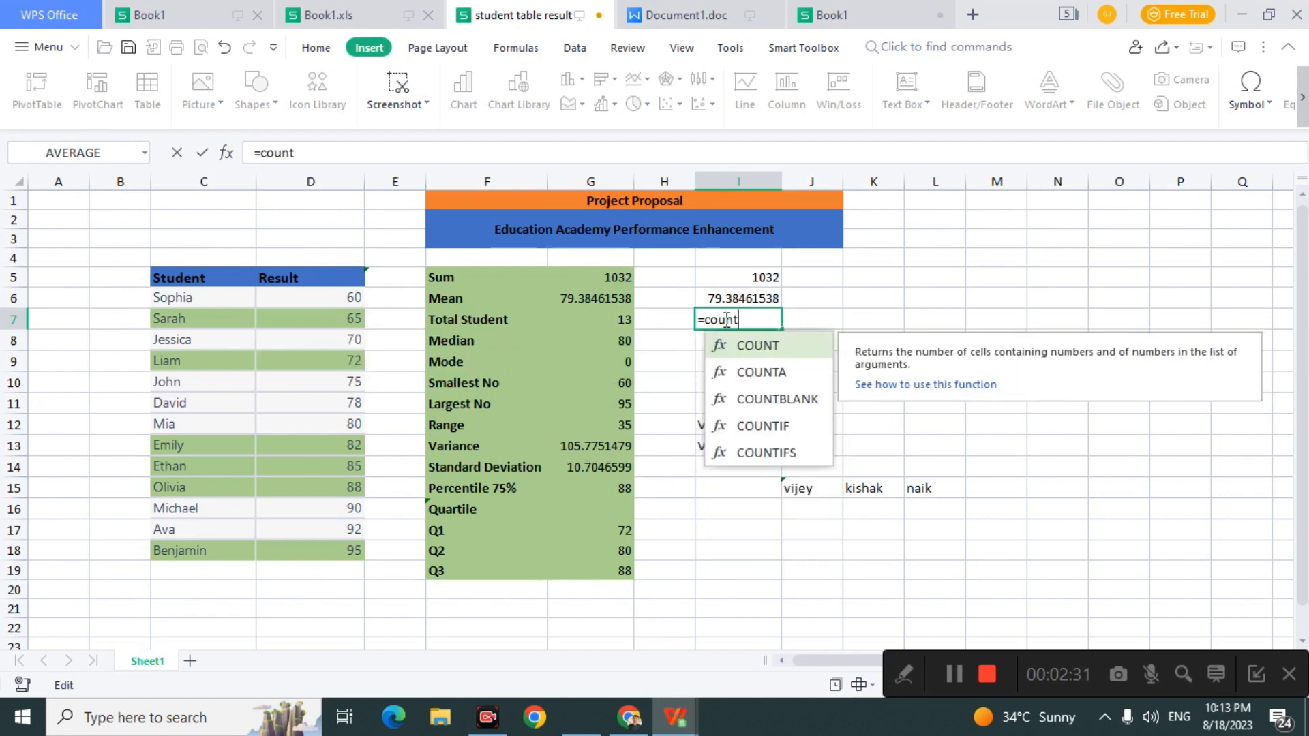
{"action": "double_click", "coordinate": [749, 348]}
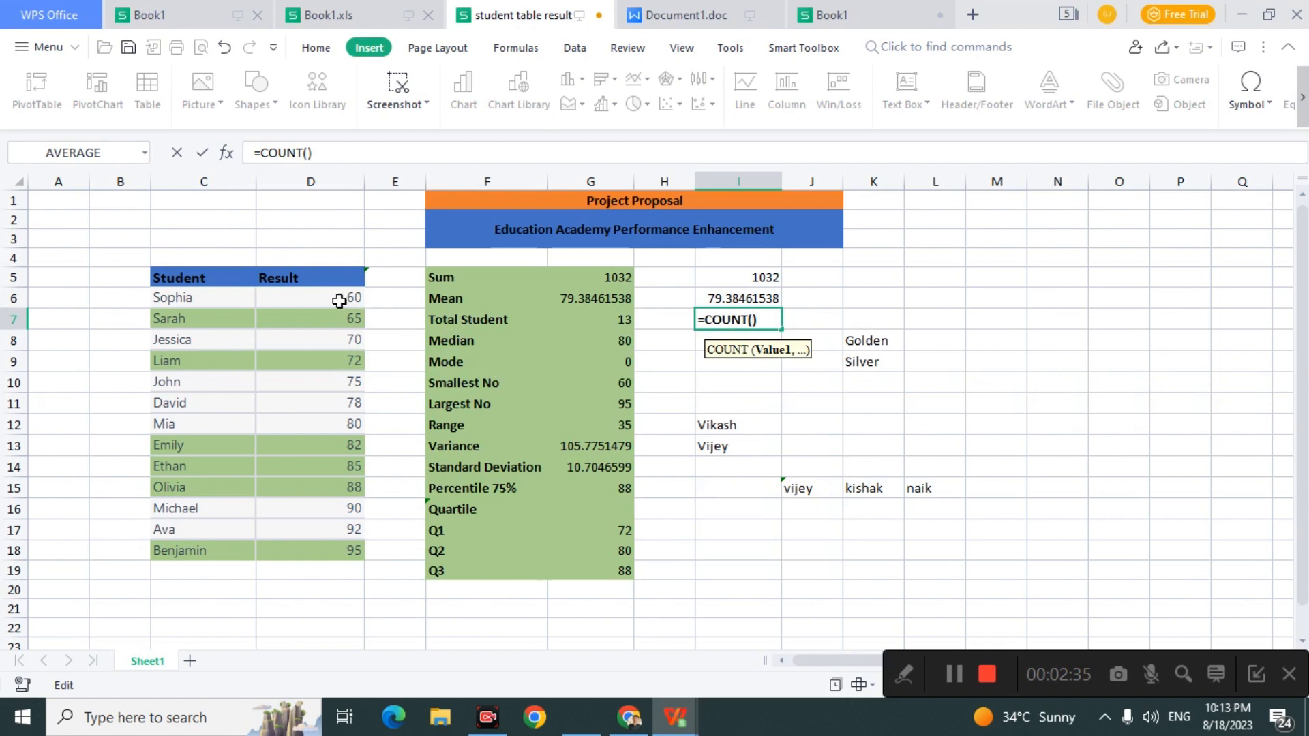
{"action": "left_click_drag", "start_coordinate": [339, 301], "coordinate": [342, 545]}
{"action": "key", "text": "Return"}
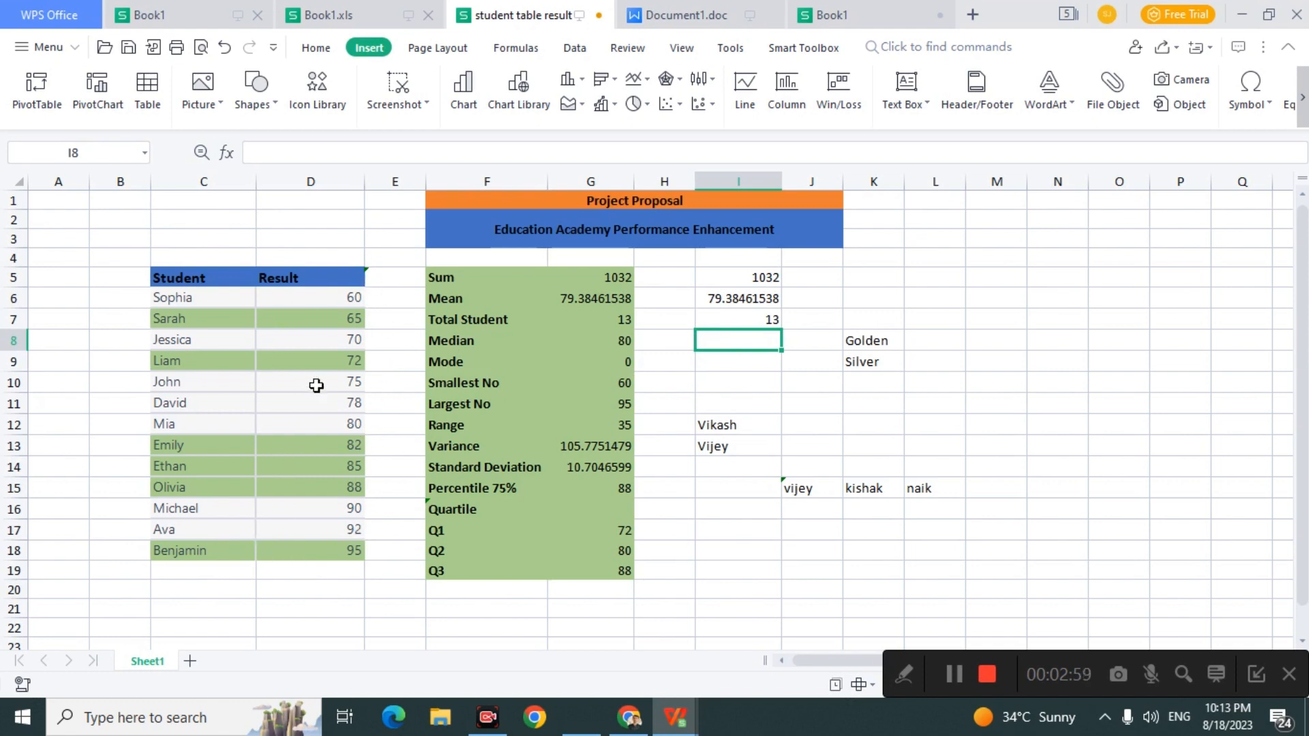
Step: Calculate the median of the student results in cell I8 with MEDIAN over D6:D18
{"action": "double_click", "coordinate": [713, 340]}
{"action": "type", "text": "="}
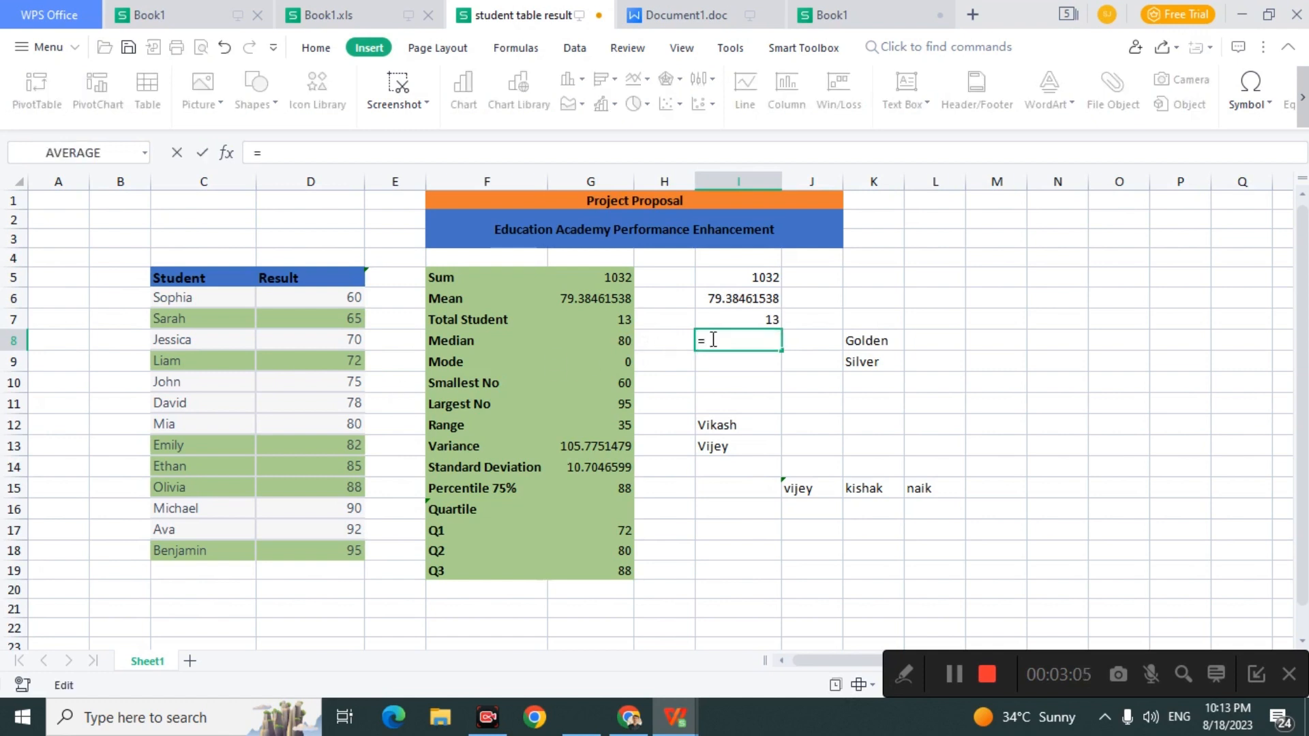
{"action": "type", "text": "median"}
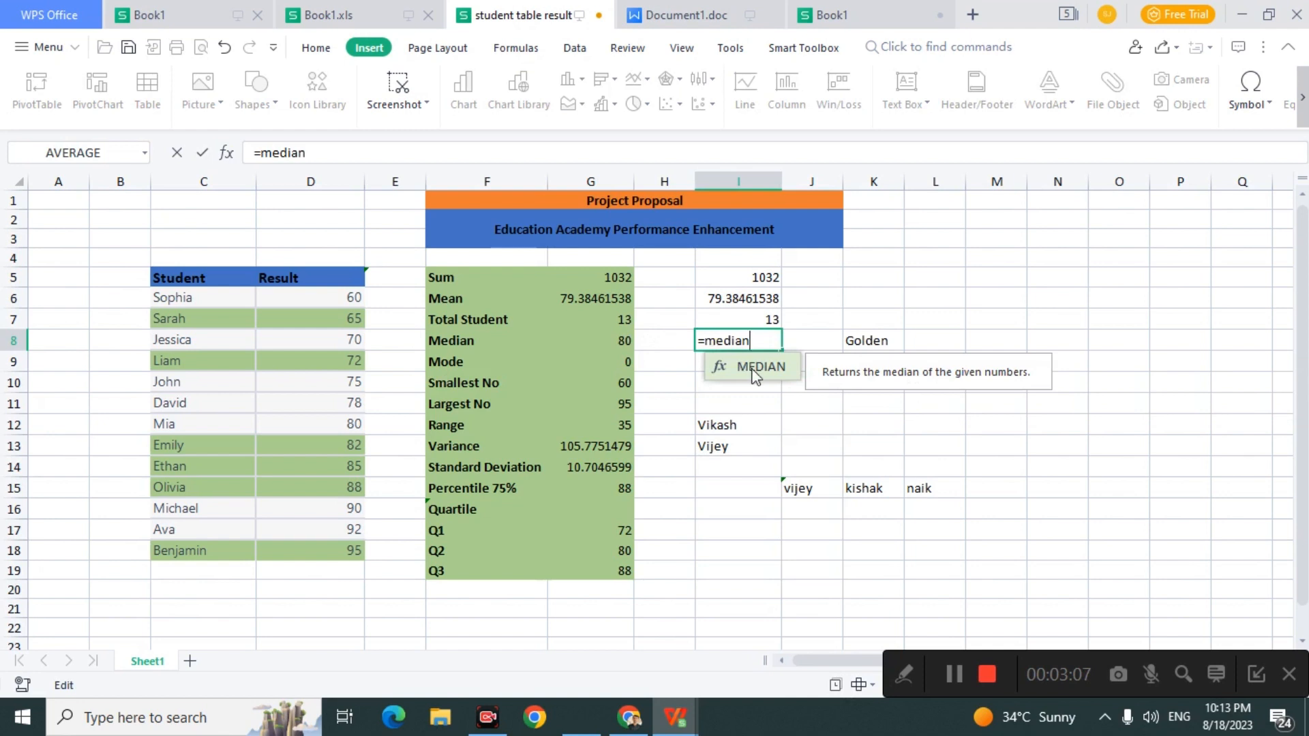
{"action": "double_click", "coordinate": [754, 368]}
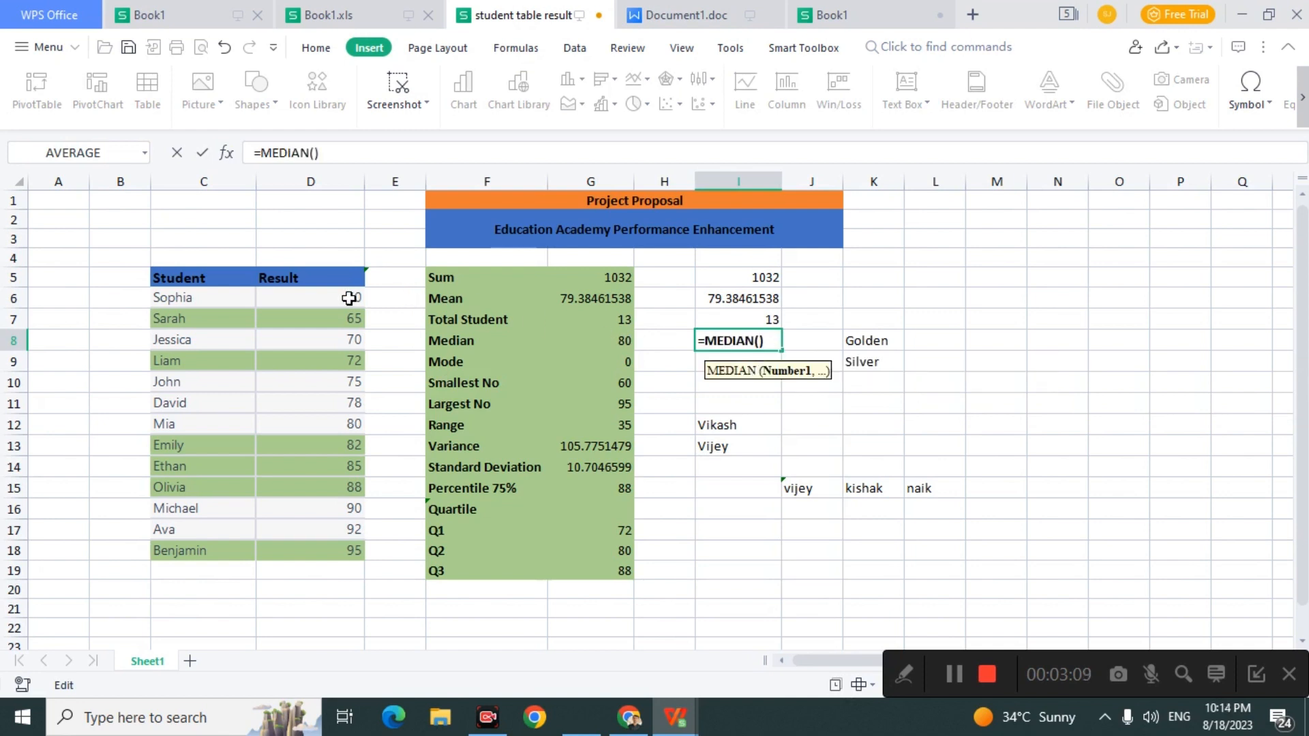
{"action": "left_click_drag", "start_coordinate": [347, 297], "coordinate": [360, 558]}
{"action": "key", "text": "Return"}
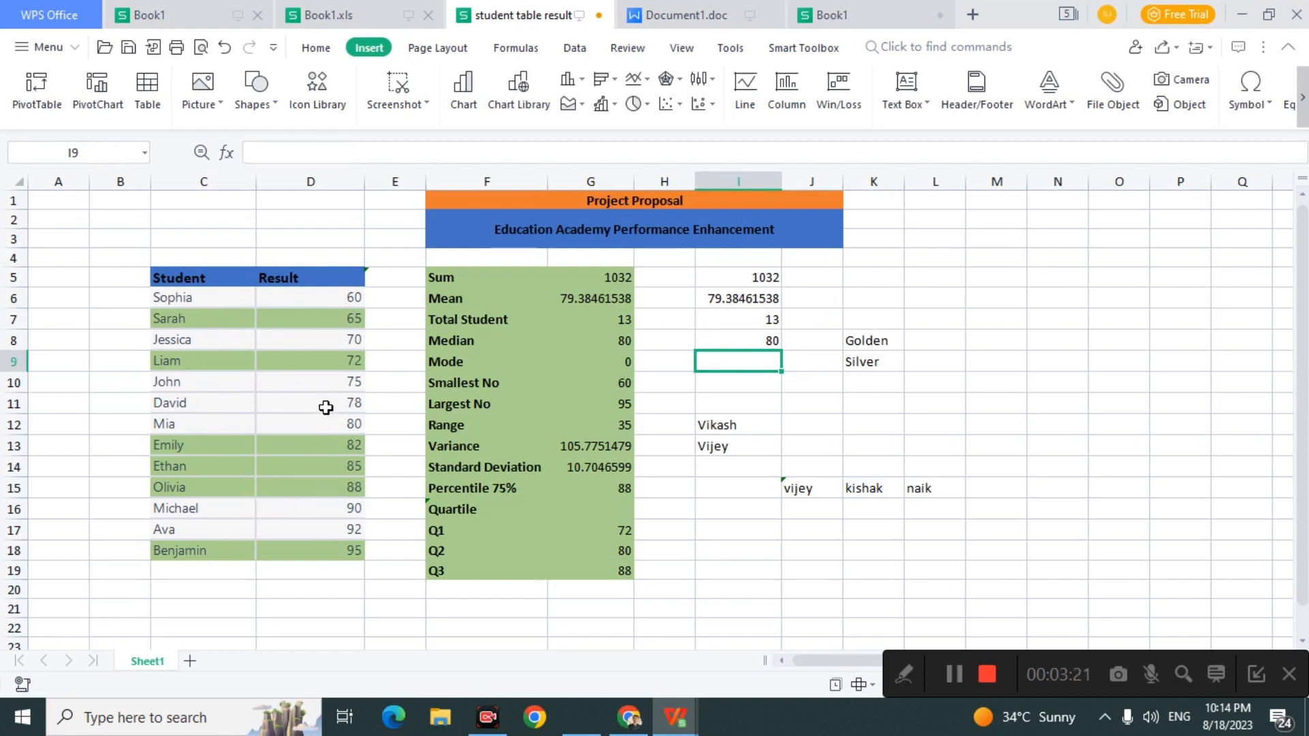
{"action": "left_click", "coordinate": [329, 428]}
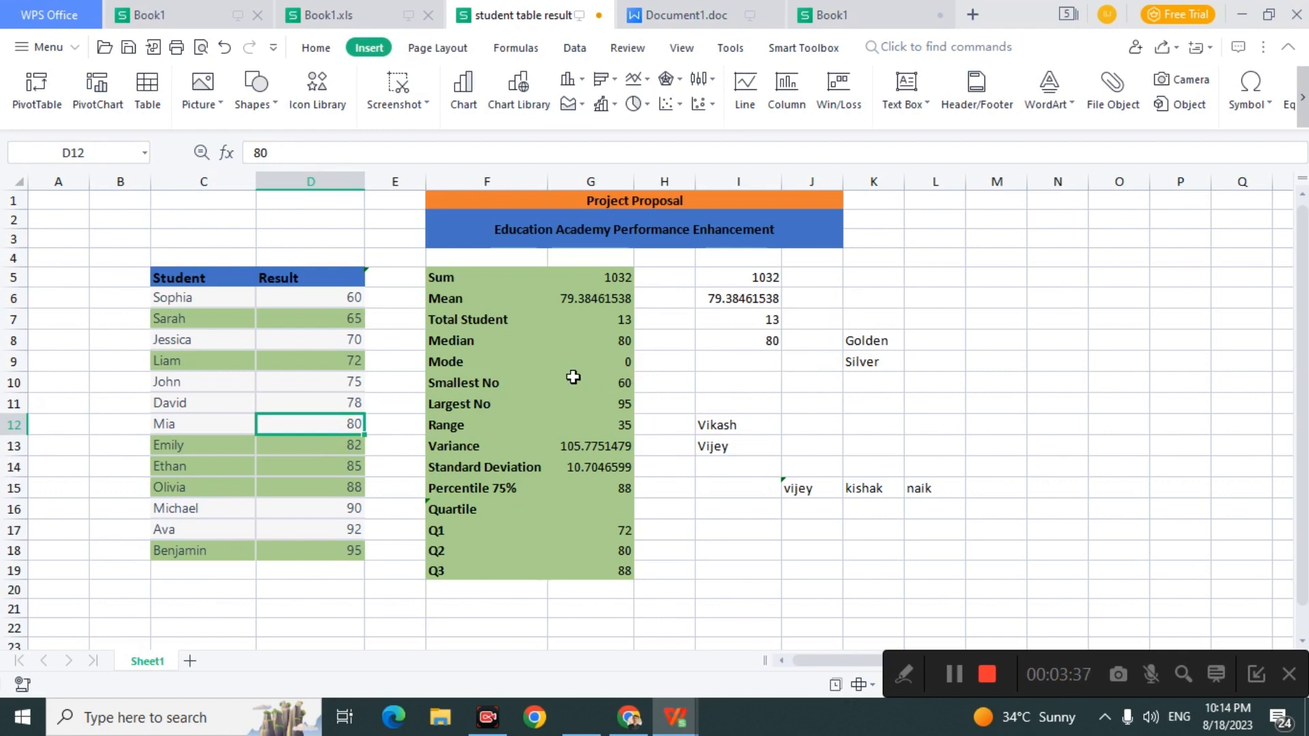
Step: Try to calculate the mode of the student results in cell I9 with MODE over D6:D18
{"action": "double_click", "coordinate": [766, 362]}
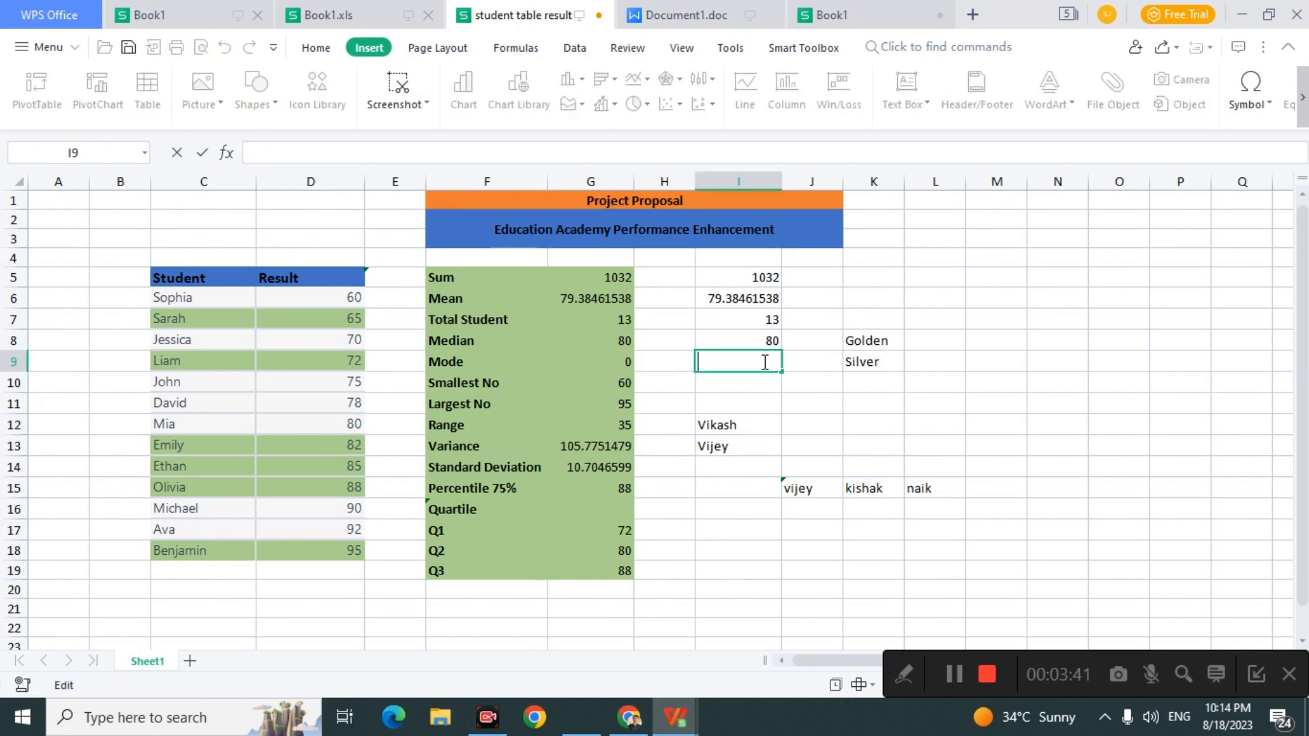
{"action": "type", "text": "=mod"}
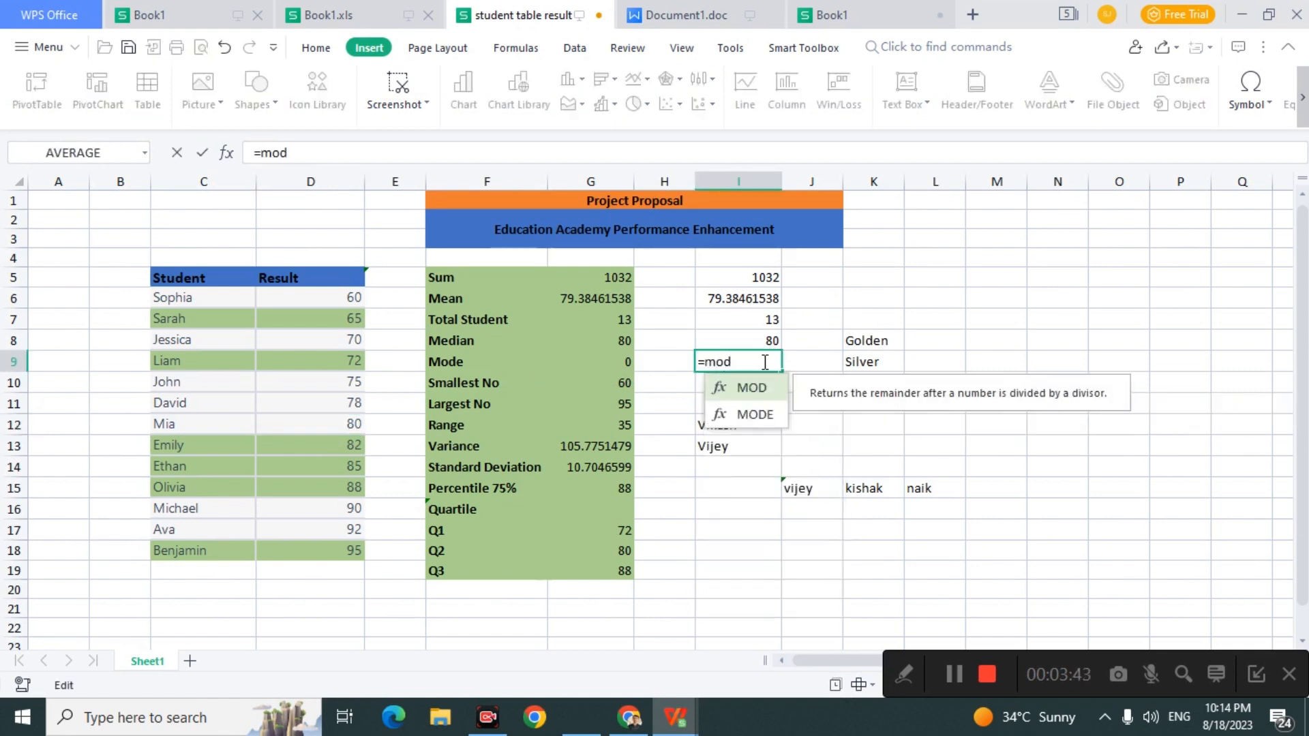
{"action": "type", "text": "e"}
{"action": "double_click", "coordinate": [756, 389]}
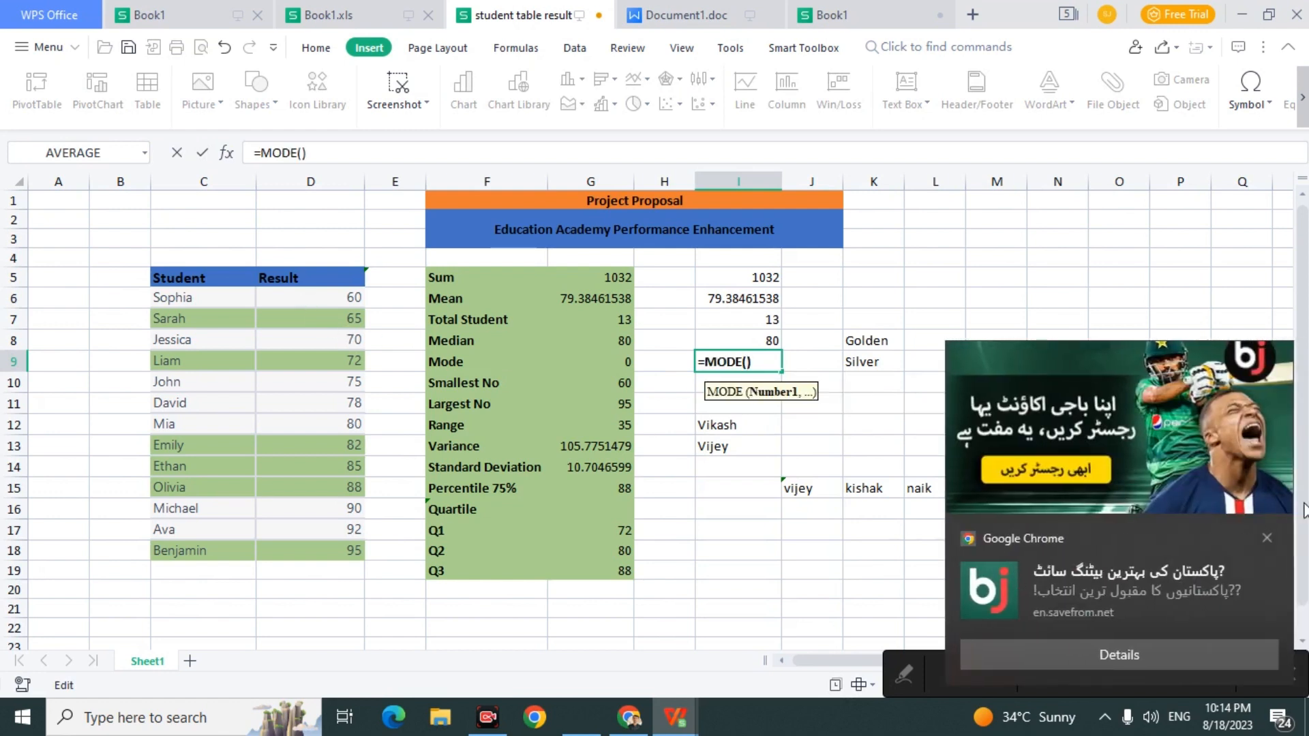
{"action": "left_click", "coordinate": [1267, 538]}
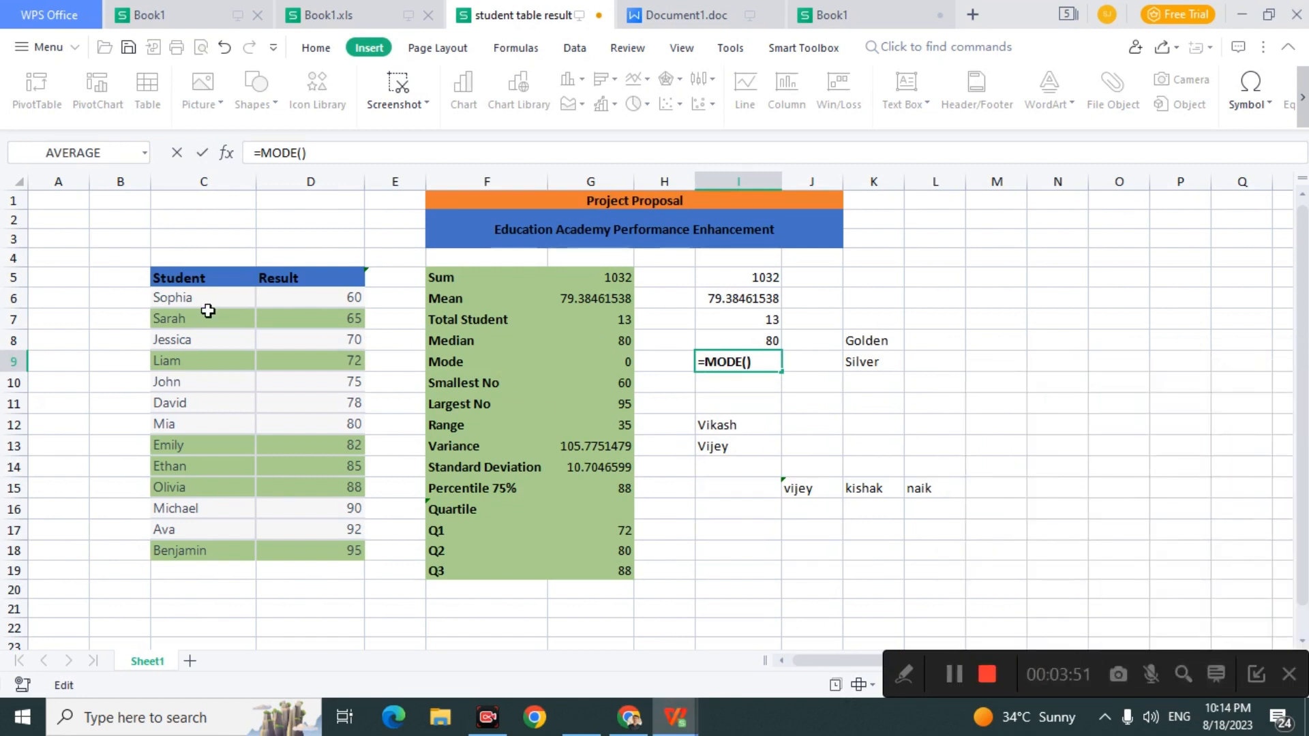
{"action": "left_click_drag", "start_coordinate": [342, 294], "coordinate": [335, 554]}
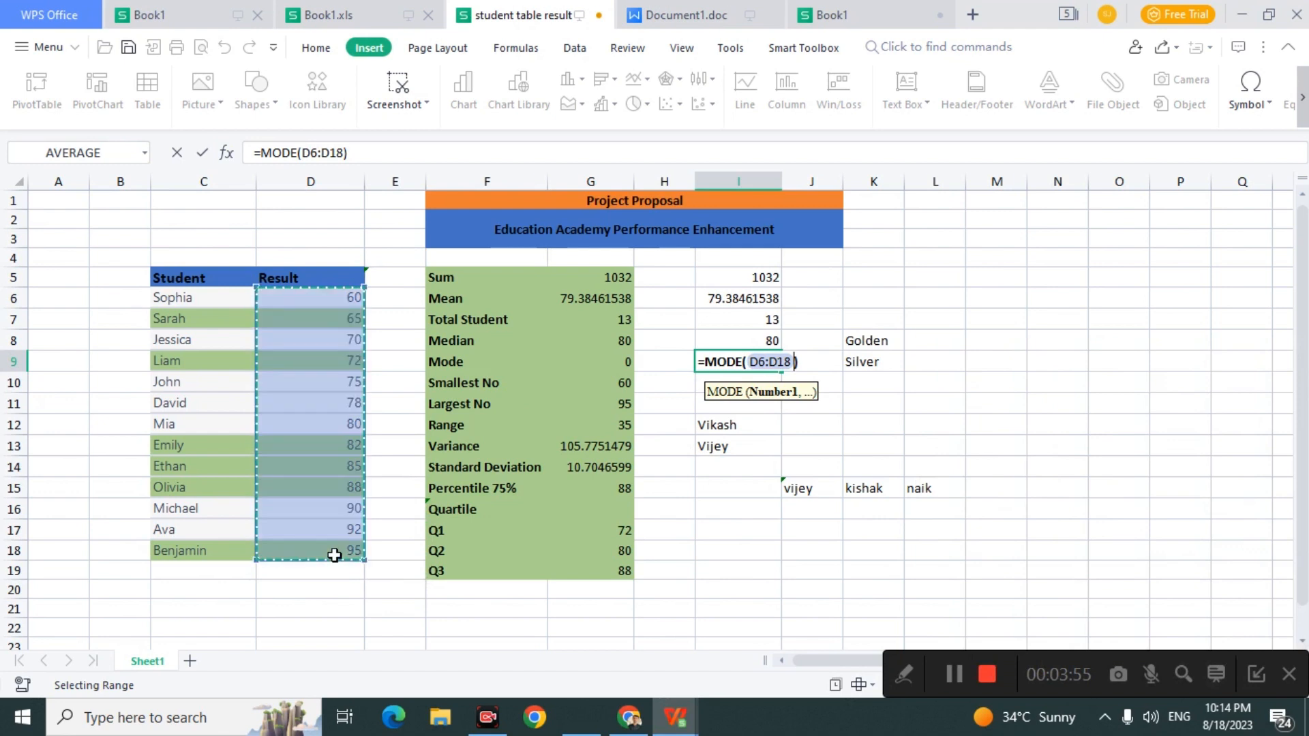
{"action": "key", "text": "Return"}
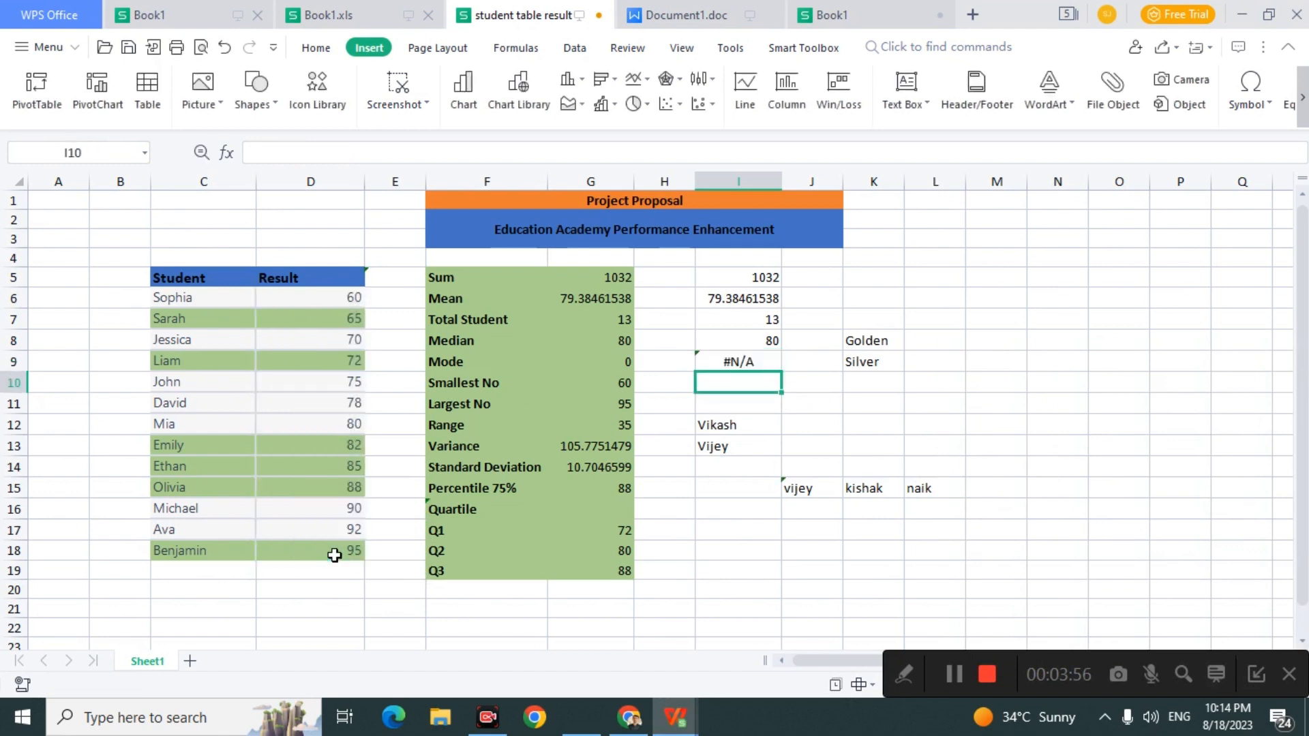
Step: Delete the MODE formula from cell I9, leaving the cell empty
{"action": "double_click", "coordinate": [741, 360]}
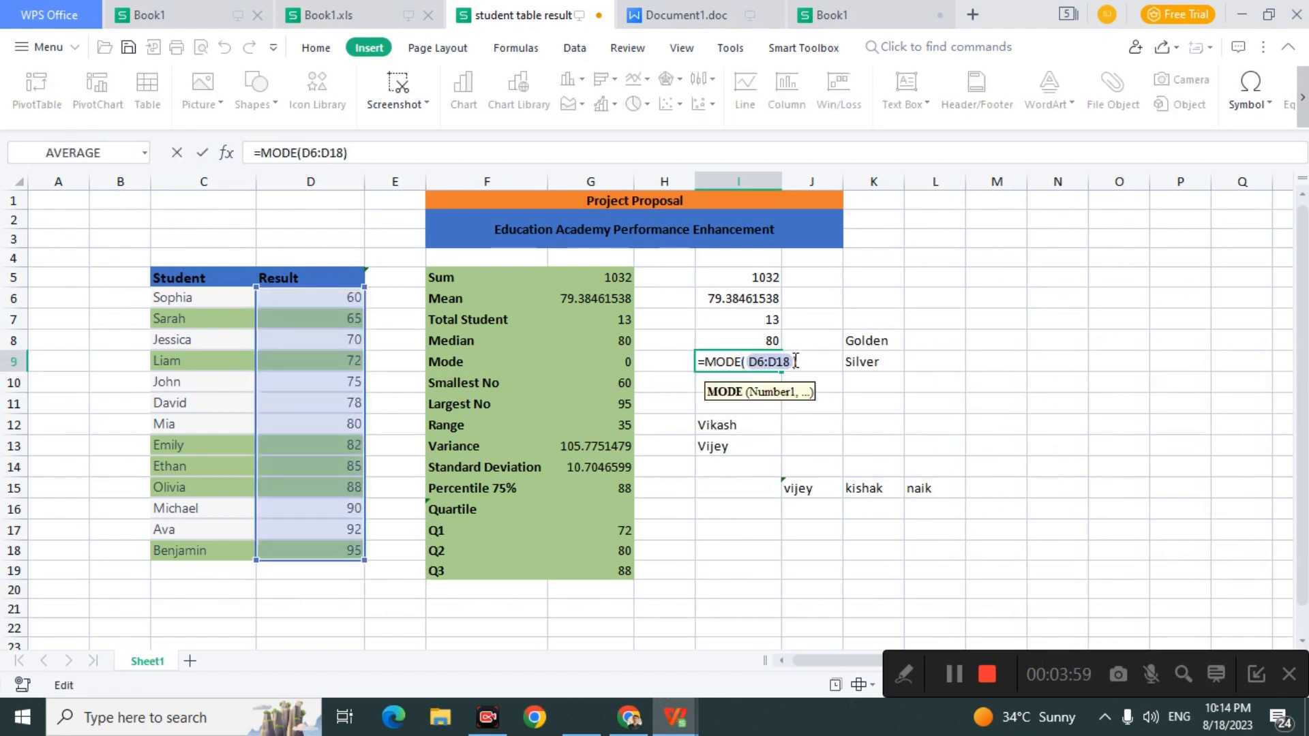
{"action": "key", "text": "BackSpace"}
{"action": "key", "text": "BackSpace"}
{"action": "key", "text": "BackSpace"}
{"action": "key", "text": "BackSpace"}
{"action": "key", "text": "BackSpace"}
{"action": "key", "text": "BackSpace"}
{"action": "key", "text": "BackSpace"}
{"action": "key", "text": "BackSpace"}
{"action": "key", "text": "BackSpace"}
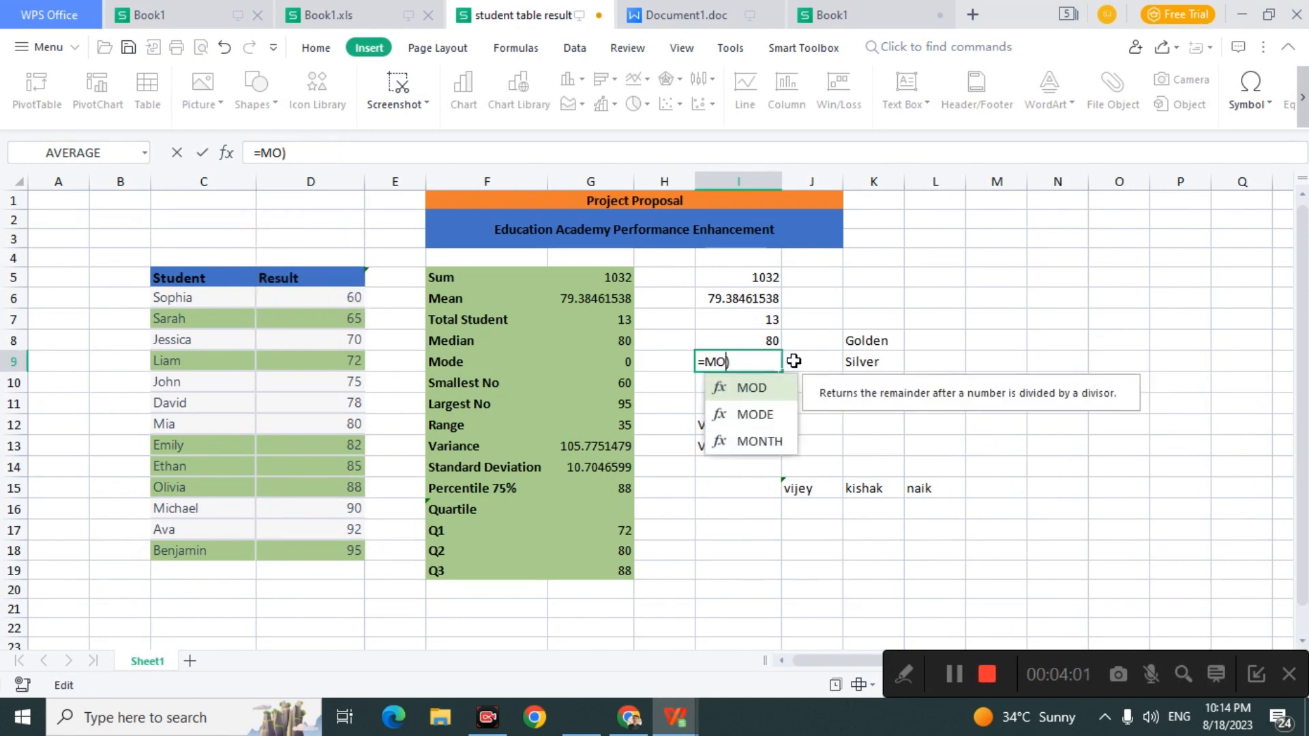
{"action": "left_click", "coordinate": [774, 360]}
{"action": "key", "text": "BackSpace"}
{"action": "key", "text": "BackSpace"}
{"action": "key", "text": "BackSpace"}
{"action": "key", "text": "BackSpace"}
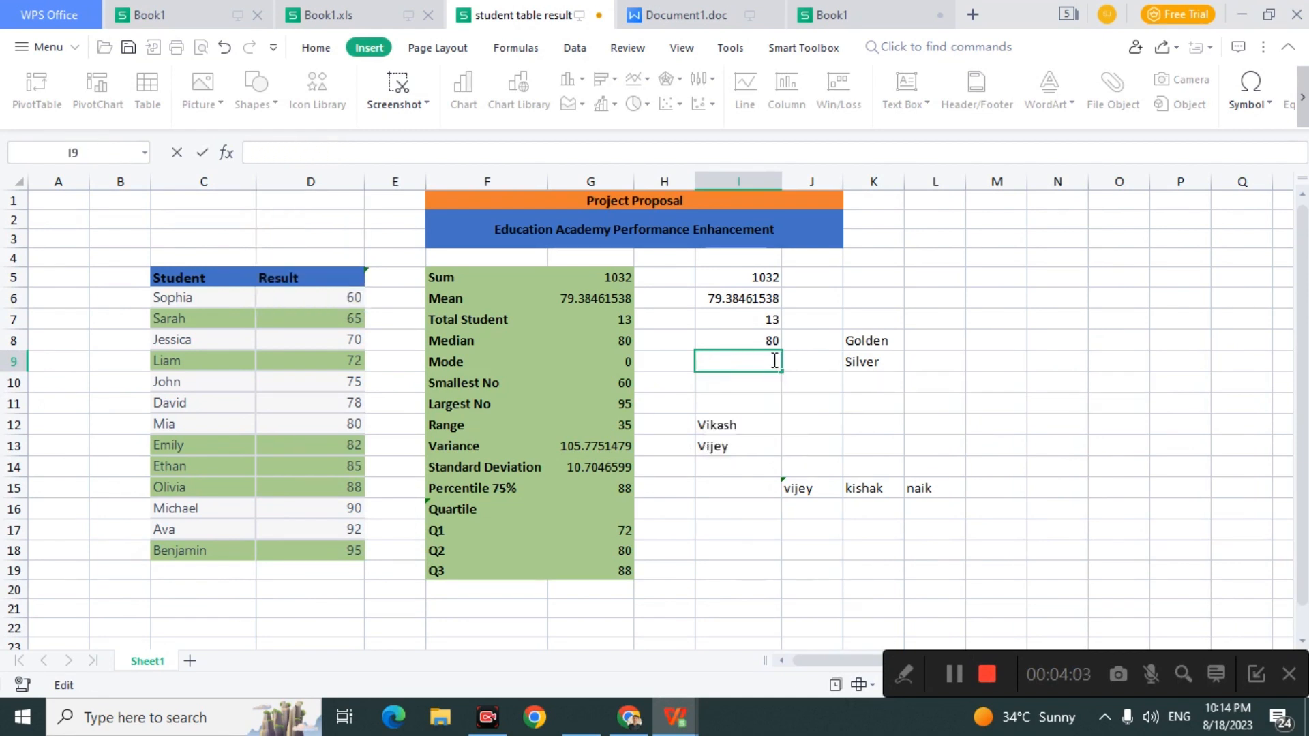
{"action": "left_click", "coordinate": [748, 380]}
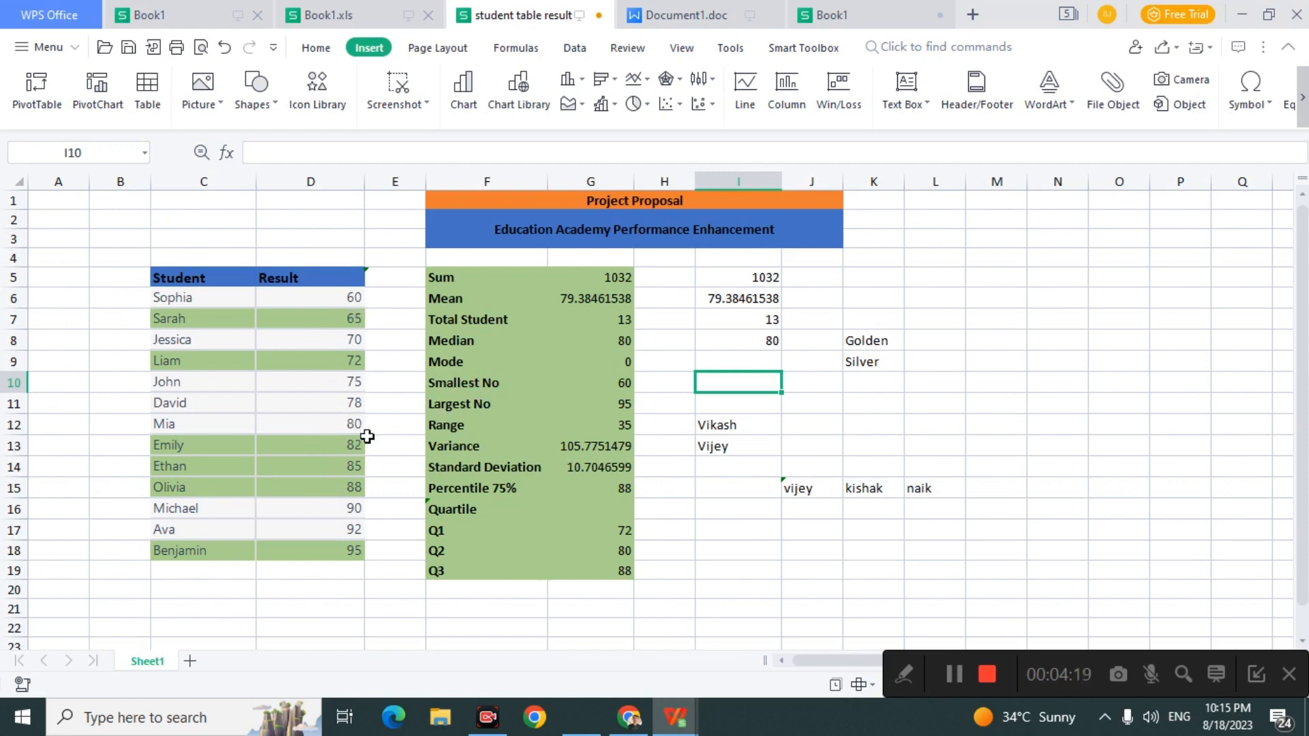
Step: Enter 0 as the mode of the student results in cell I9
{"action": "double_click", "coordinate": [728, 387]}
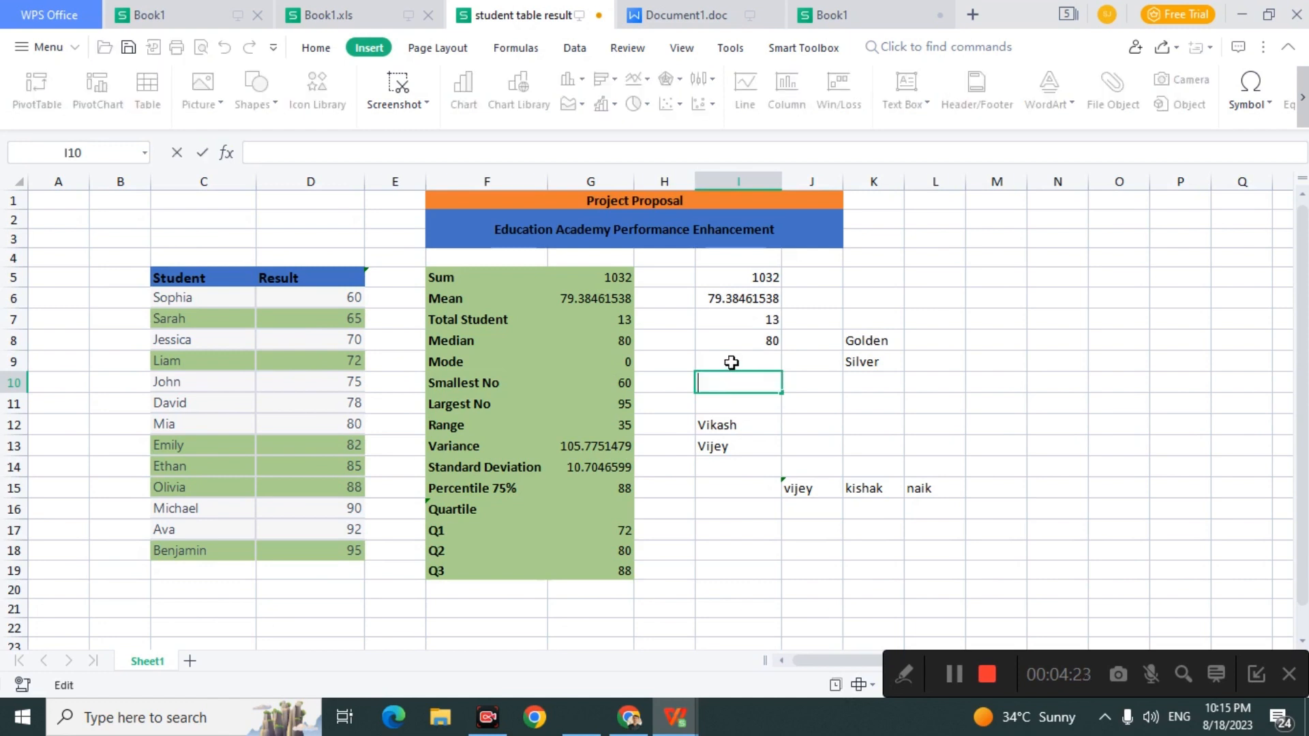
{"action": "double_click", "coordinate": [732, 364]}
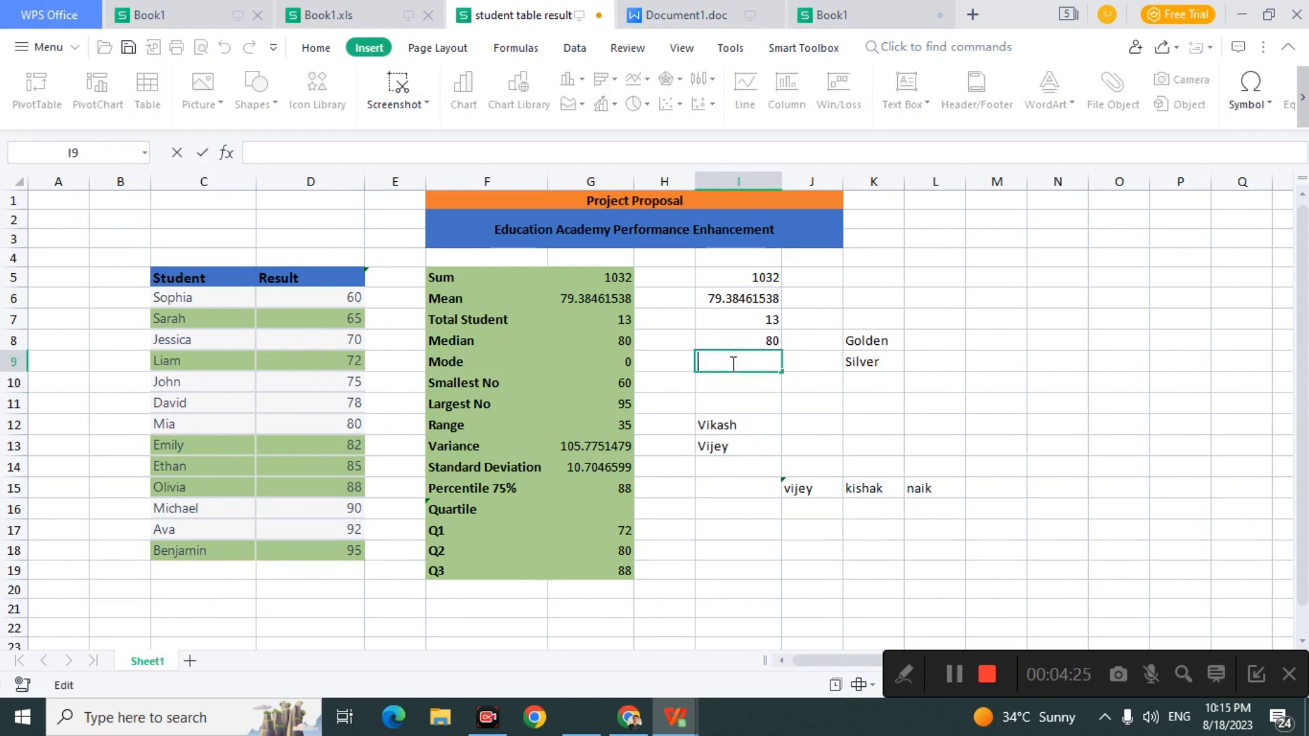
{"action": "type", "text": "o"}
Step: Calculate the smallest student result in cell I10 with the MIN function over D6:D18
{"action": "double_click", "coordinate": [724, 388]}
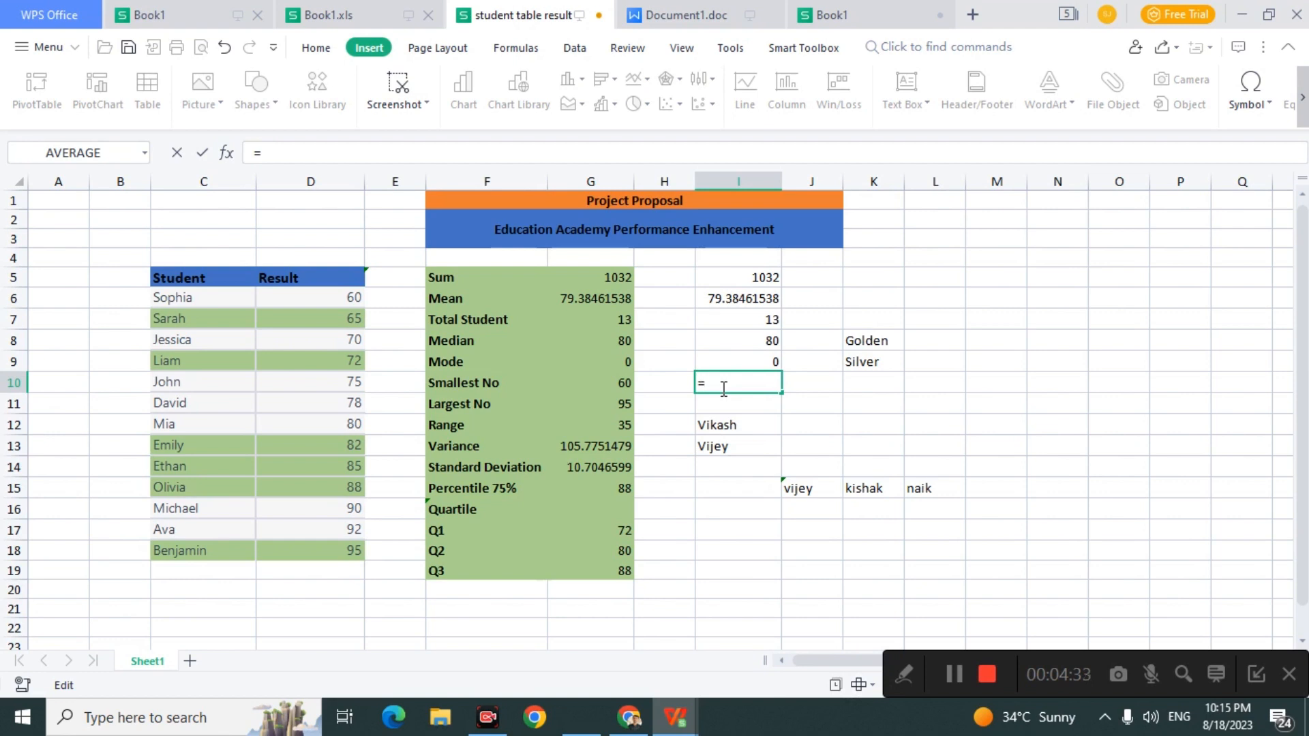
{"action": "key", "text": "BackSpace"}
{"action": "type", "text": "="}
{"action": "key", "text": "BackSpace"}
{"action": "type", "text": "=min"}
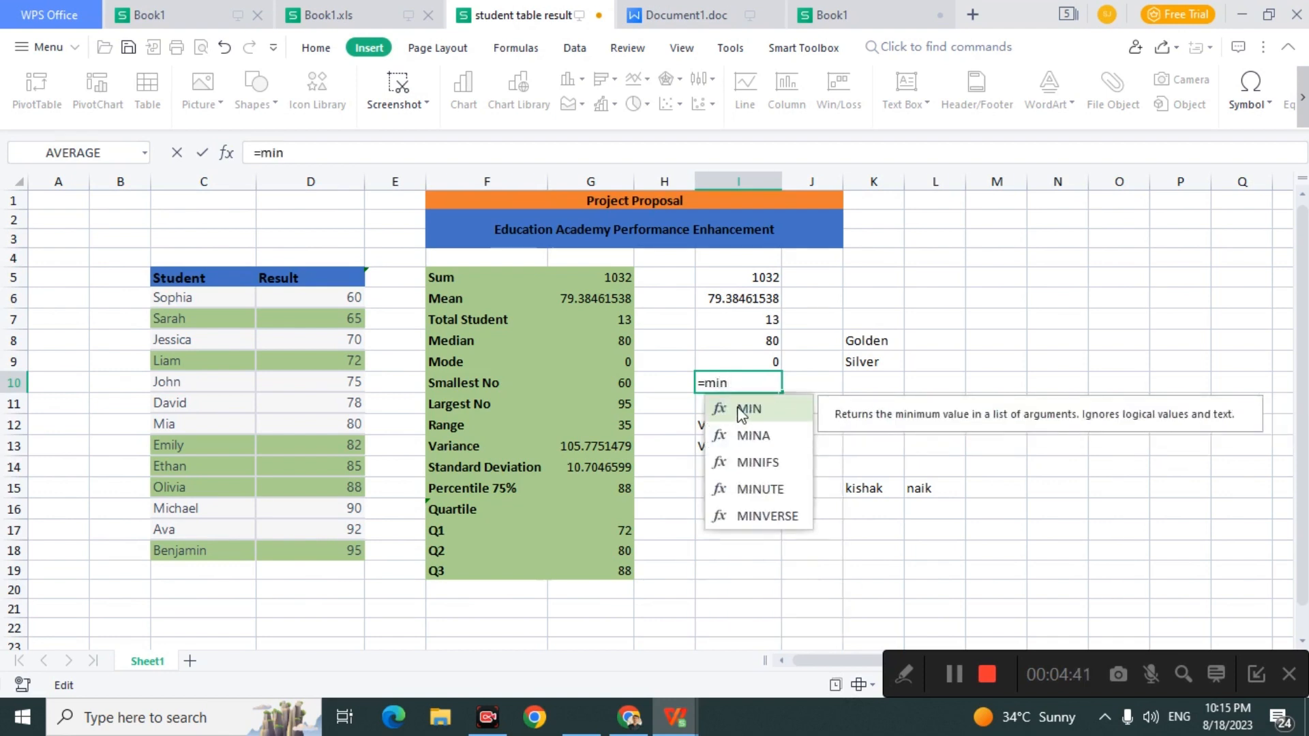
{"action": "left_click", "coordinate": [742, 409]}
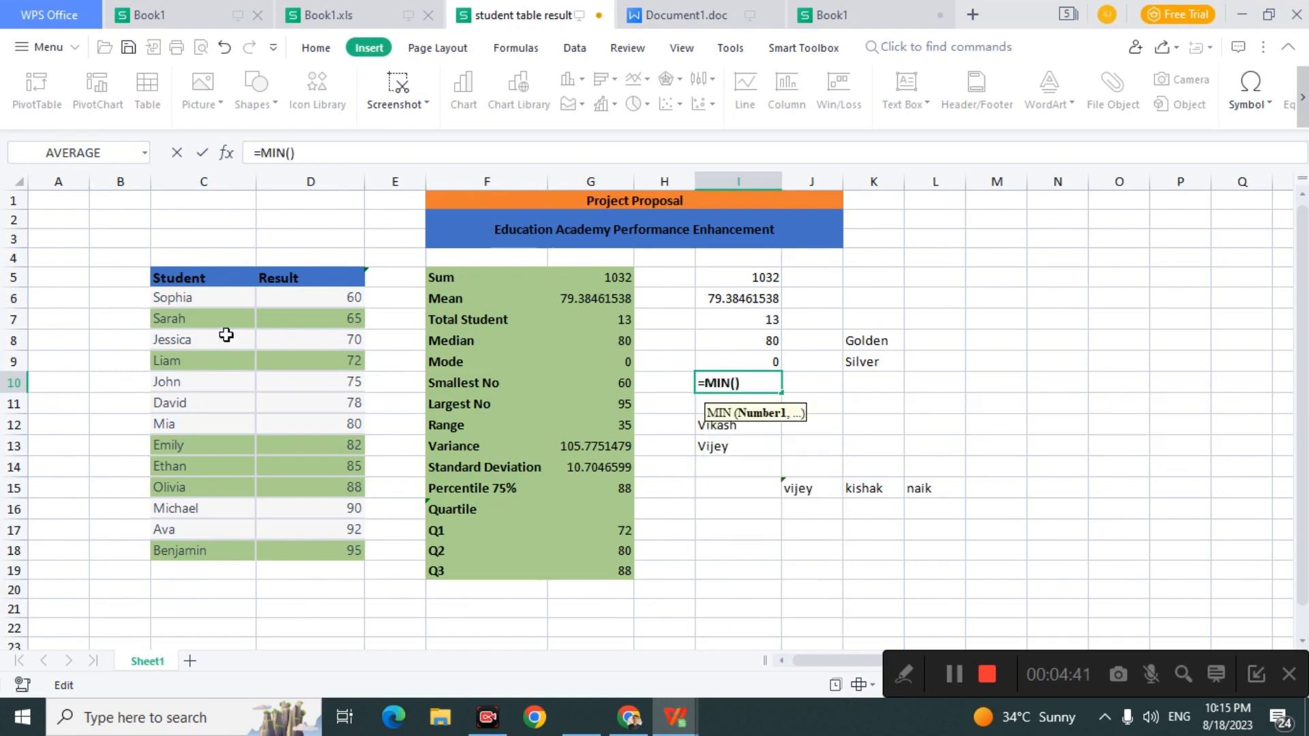
{"action": "left_click", "coordinate": [311, 296]}
{"action": "left_click_drag", "start_coordinate": [317, 345], "coordinate": [322, 557]}
{"action": "key", "text": "Return"}
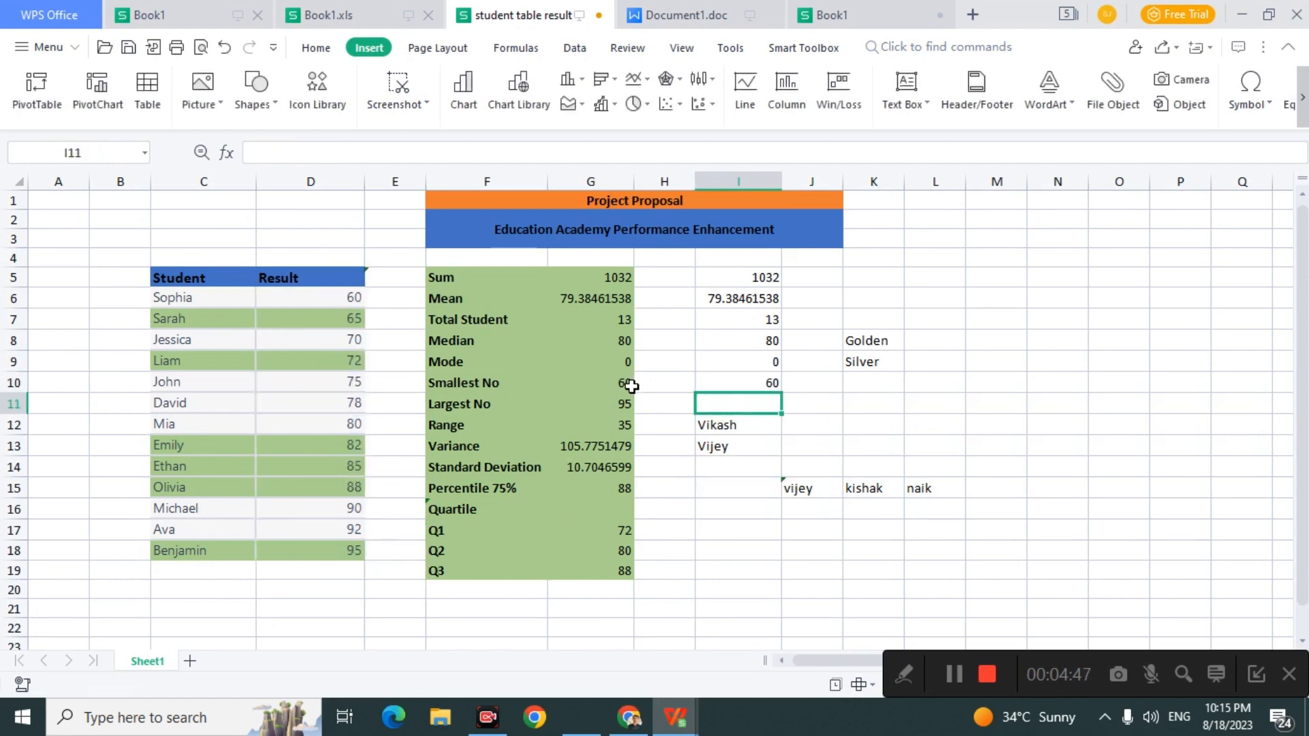
Step: Calculate the largest student result in cell I11 with the MAX function over D6:D18
{"action": "double_click", "coordinate": [746, 406]}
{"action": "type", "text": "=m"}
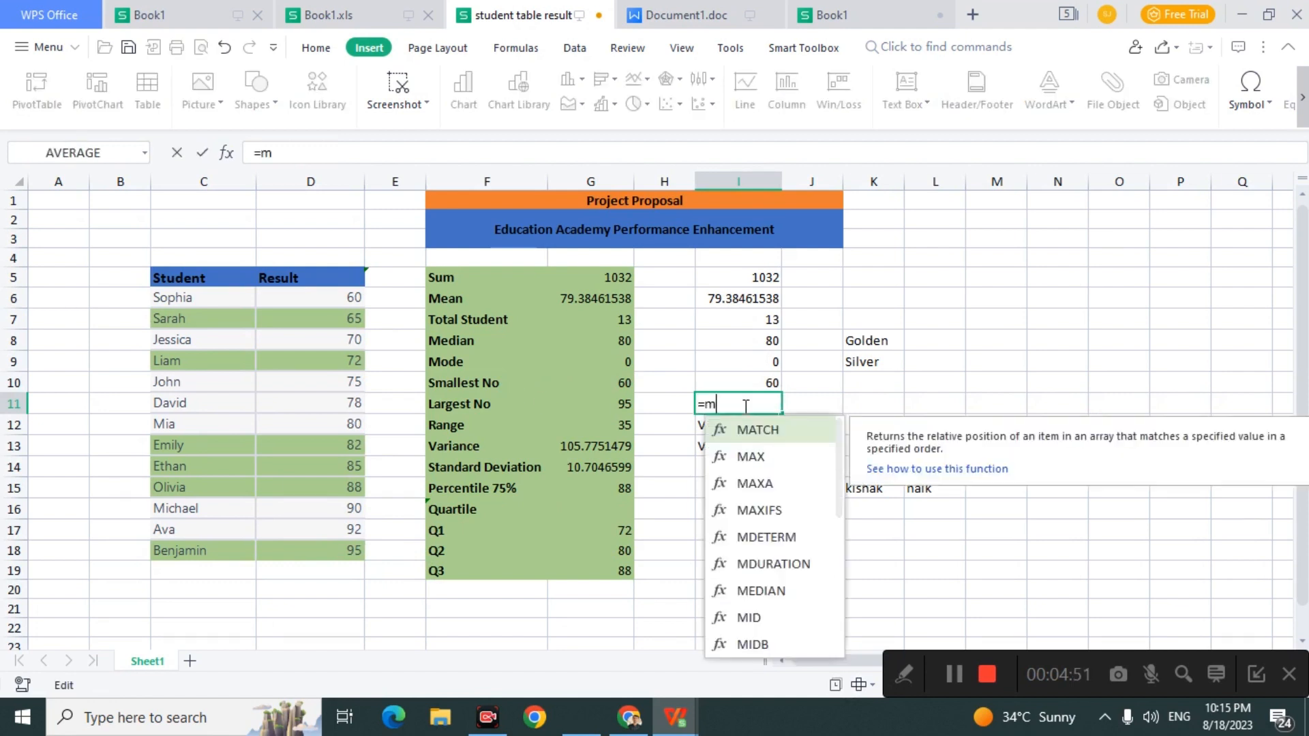
{"action": "type", "text": "a"}
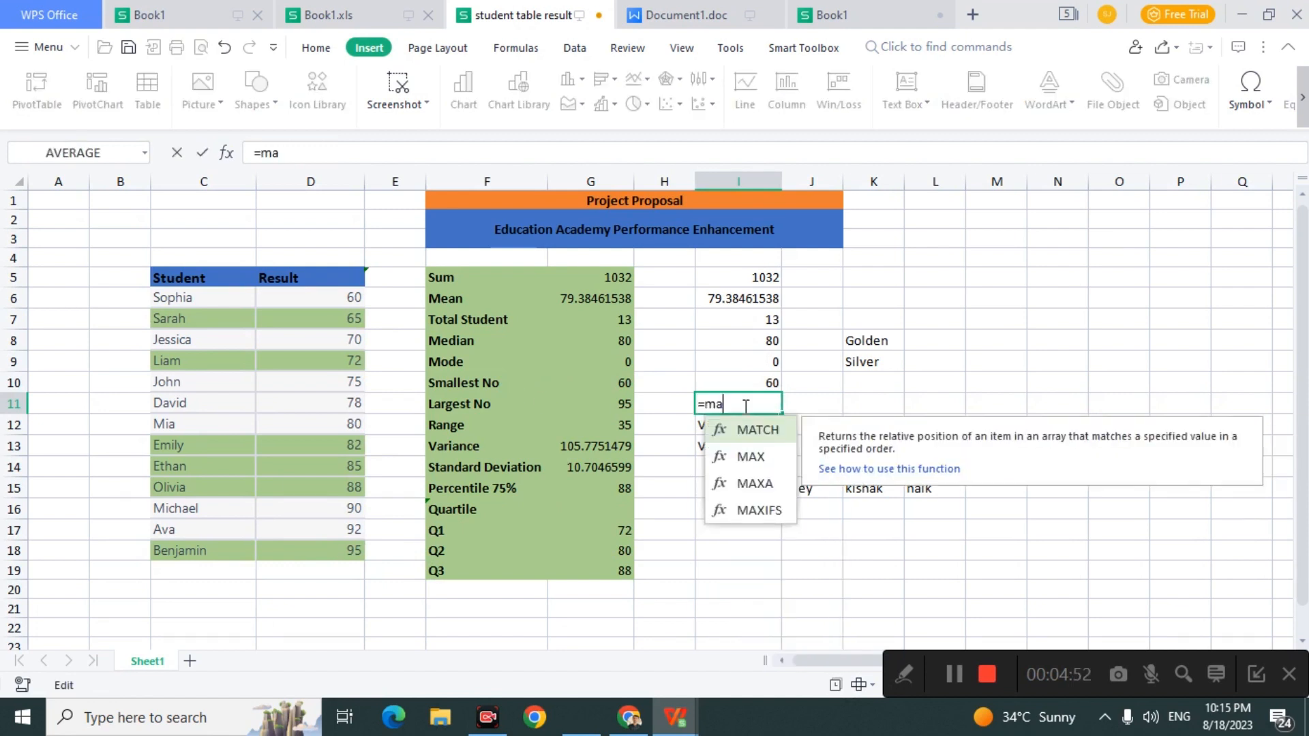
{"action": "double_click", "coordinate": [751, 457]}
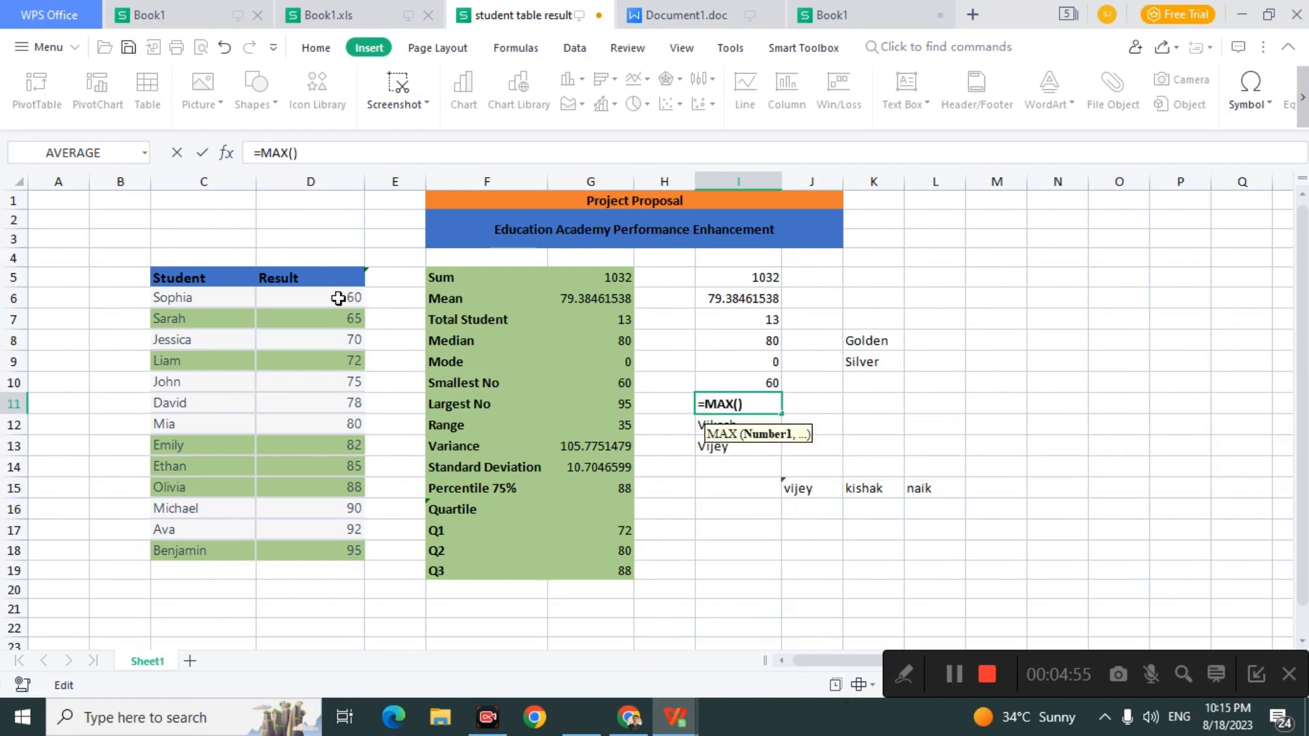
{"action": "left_click_drag", "start_coordinate": [354, 298], "coordinate": [355, 549]}
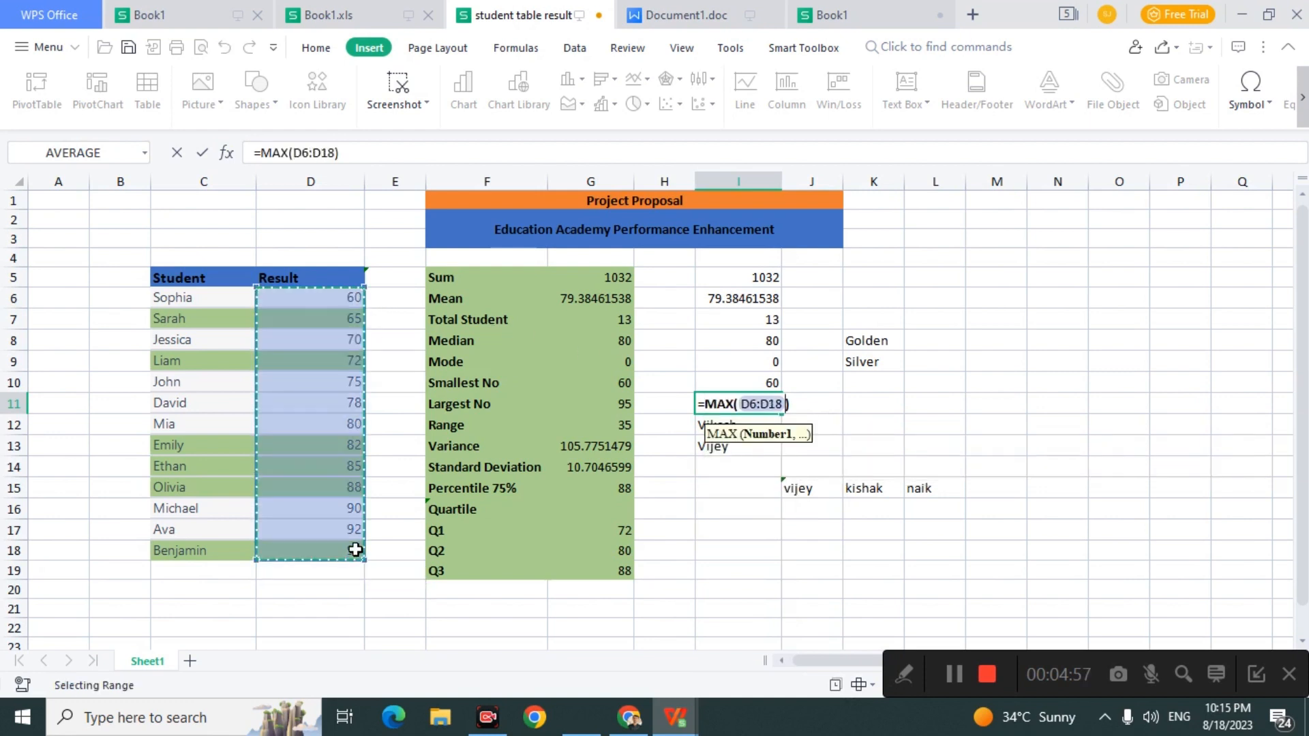
{"action": "key", "text": "Return"}
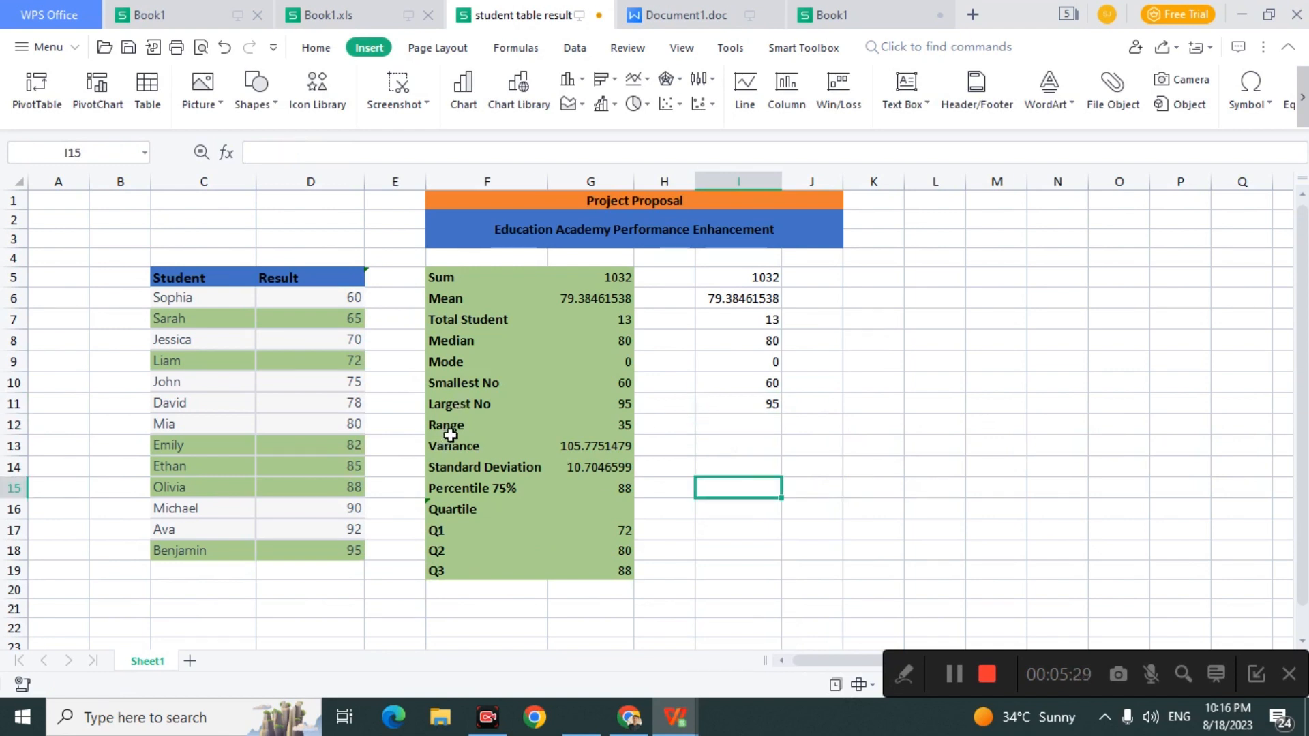
Step: Calculate the range in cell I12 by subtracting the smallest number G10 from the largest number G11, following the formula in G12
{"action": "left_click", "coordinate": [624, 432]}
{"action": "double_click", "coordinate": [624, 432]}
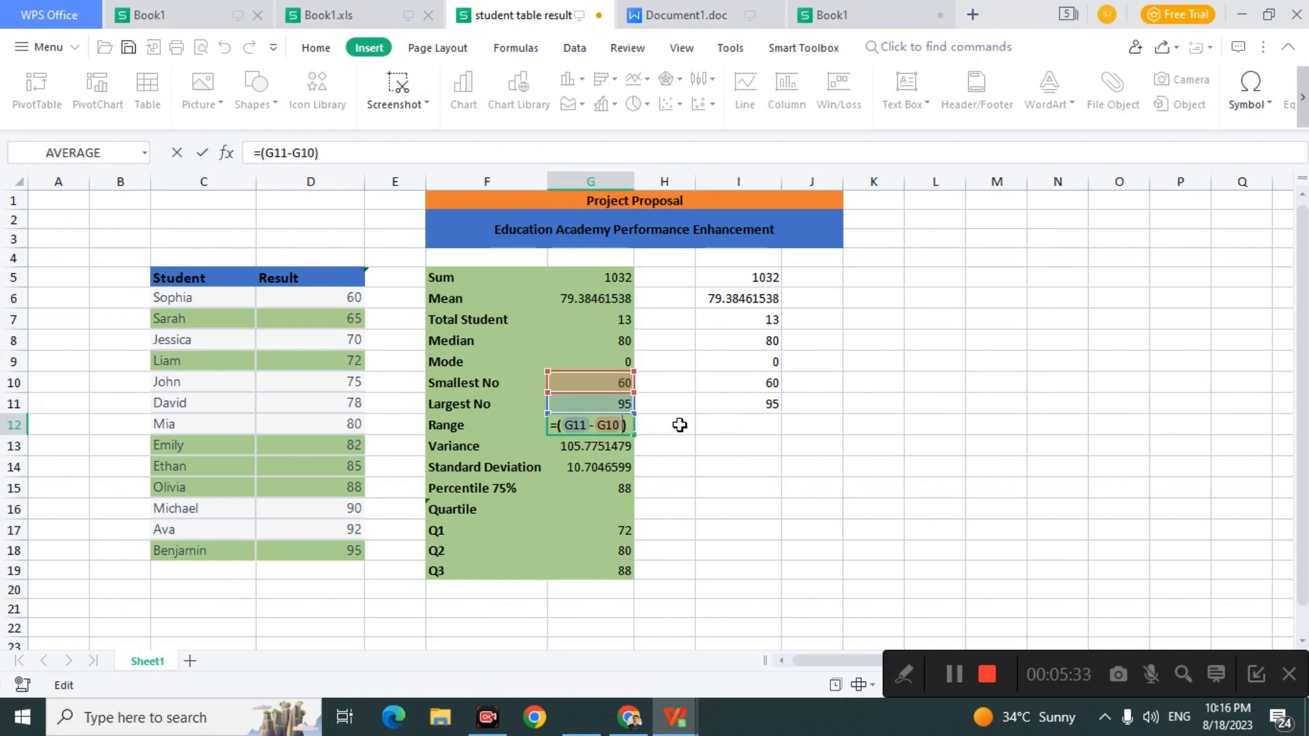
{"action": "left_click", "coordinate": [728, 425]}
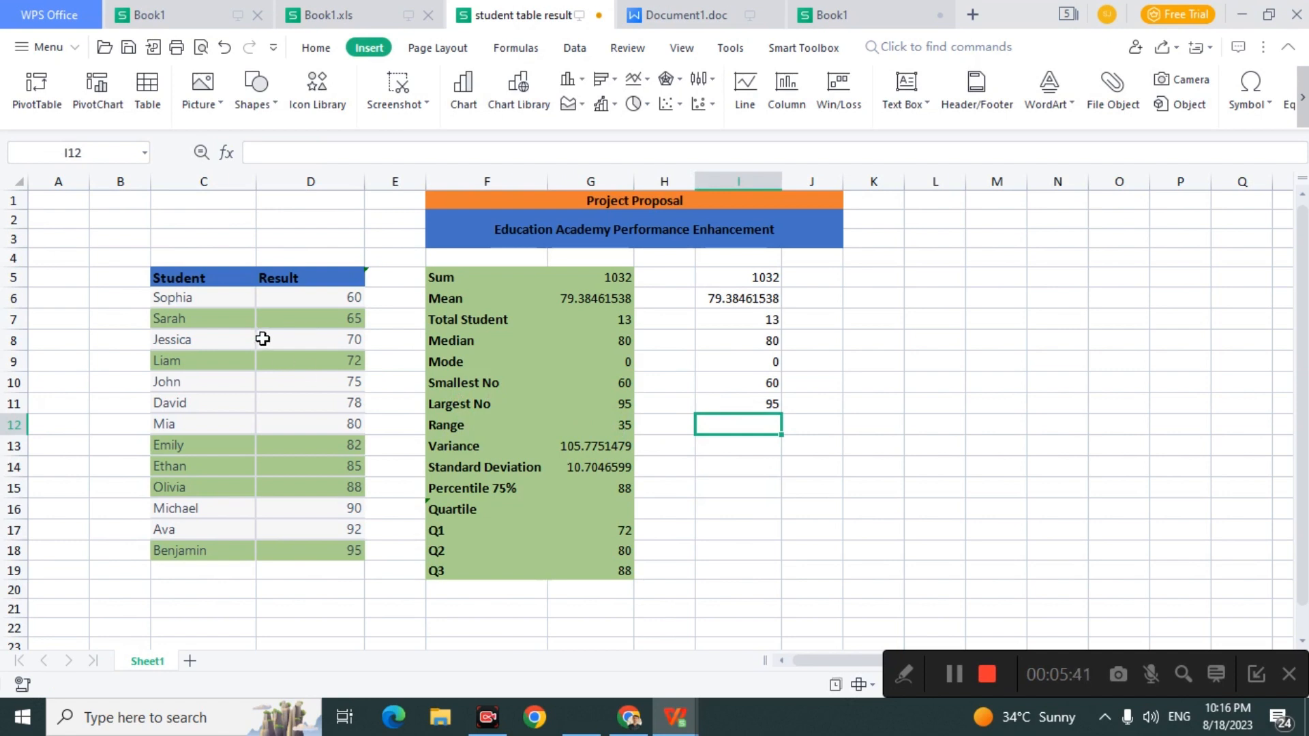
{"action": "double_click", "coordinate": [729, 425]}
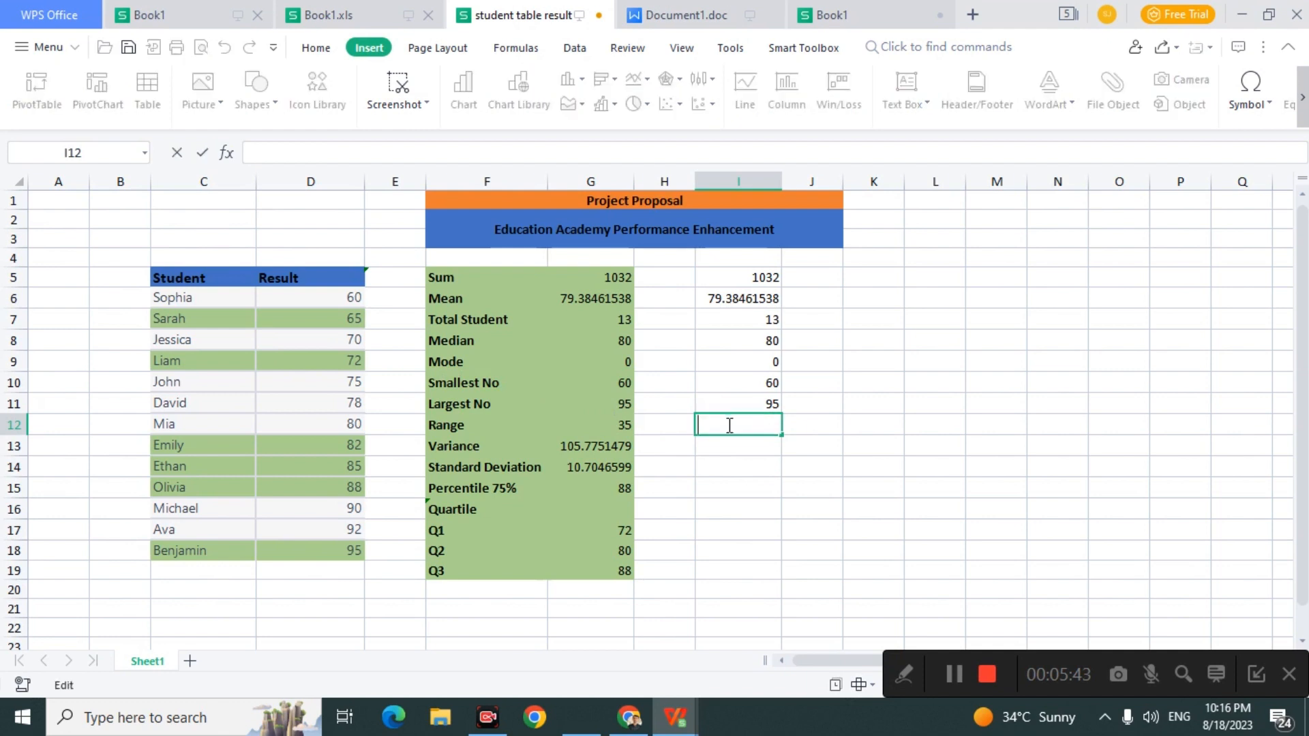
{"action": "type", "text": "=re"}
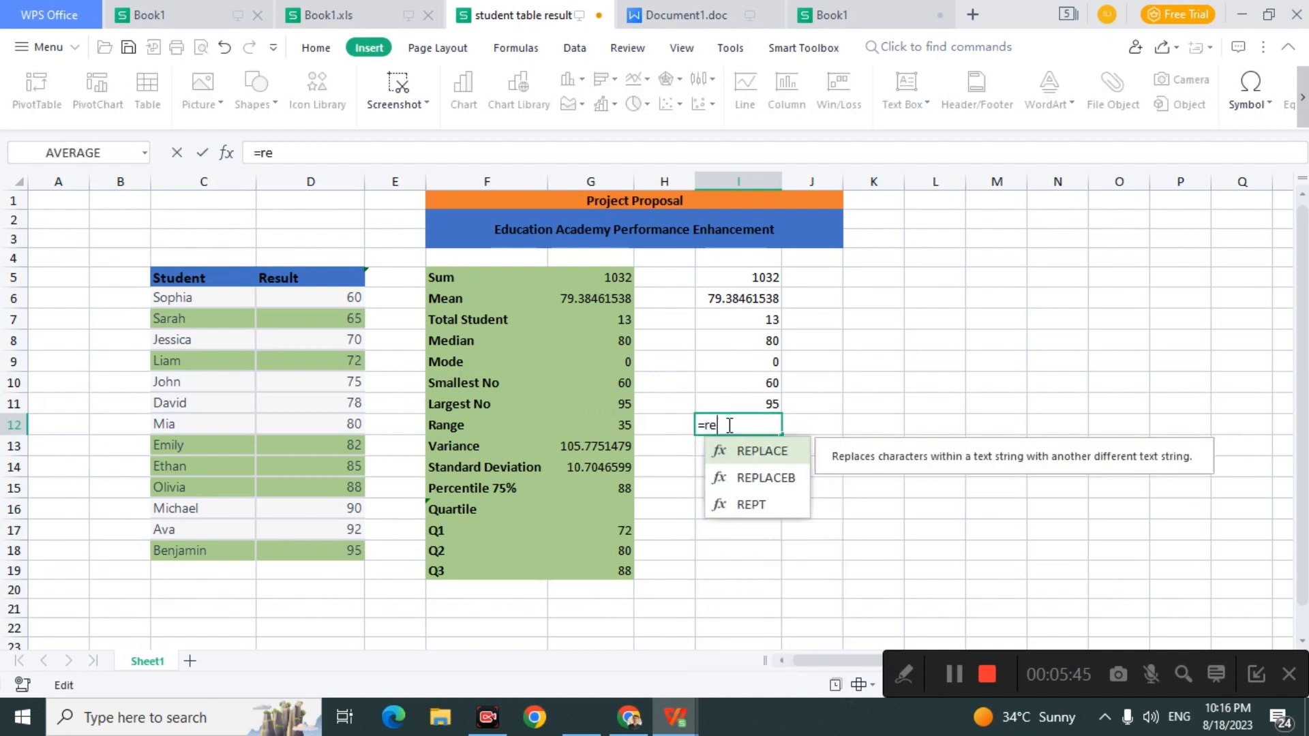
{"action": "key", "text": "BackSpace"}
{"action": "key", "text": "BackSpace"}
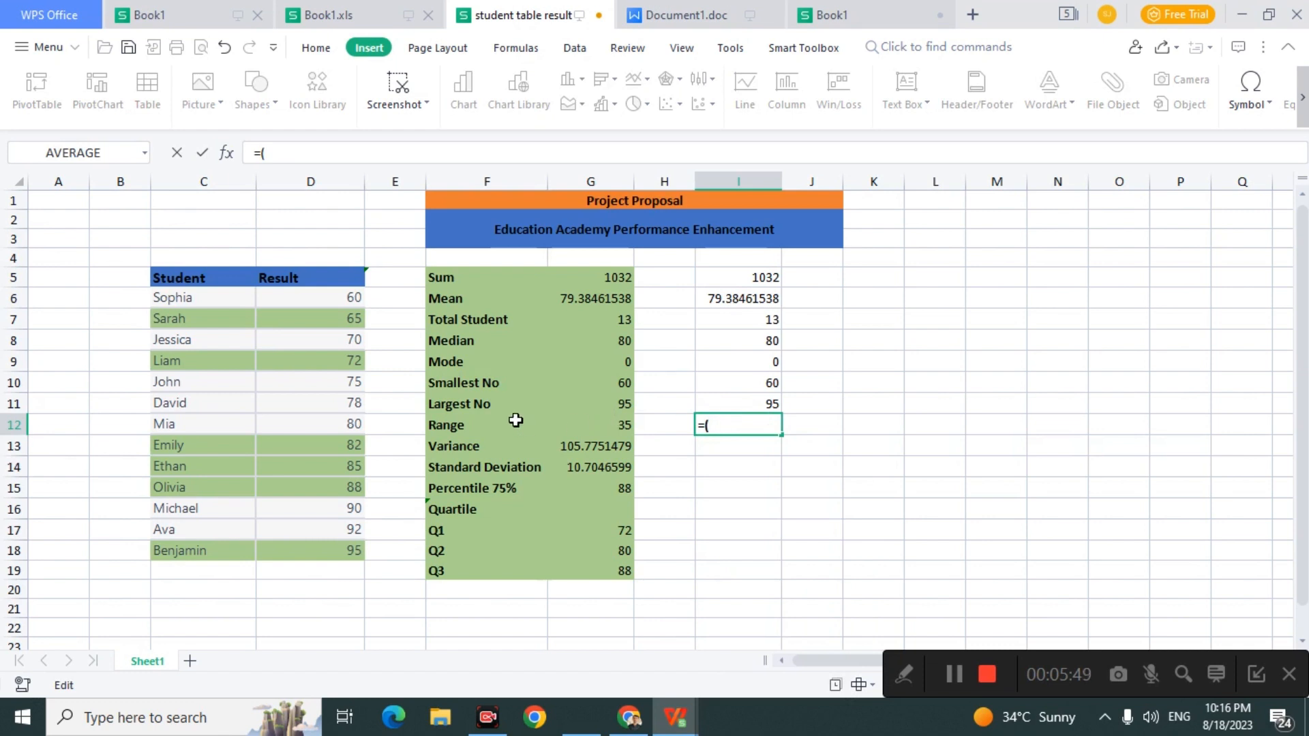
{"action": "type", "text": "("}
{"action": "left_click", "coordinate": [603, 404]}
{"action": "type", "text": "-"}
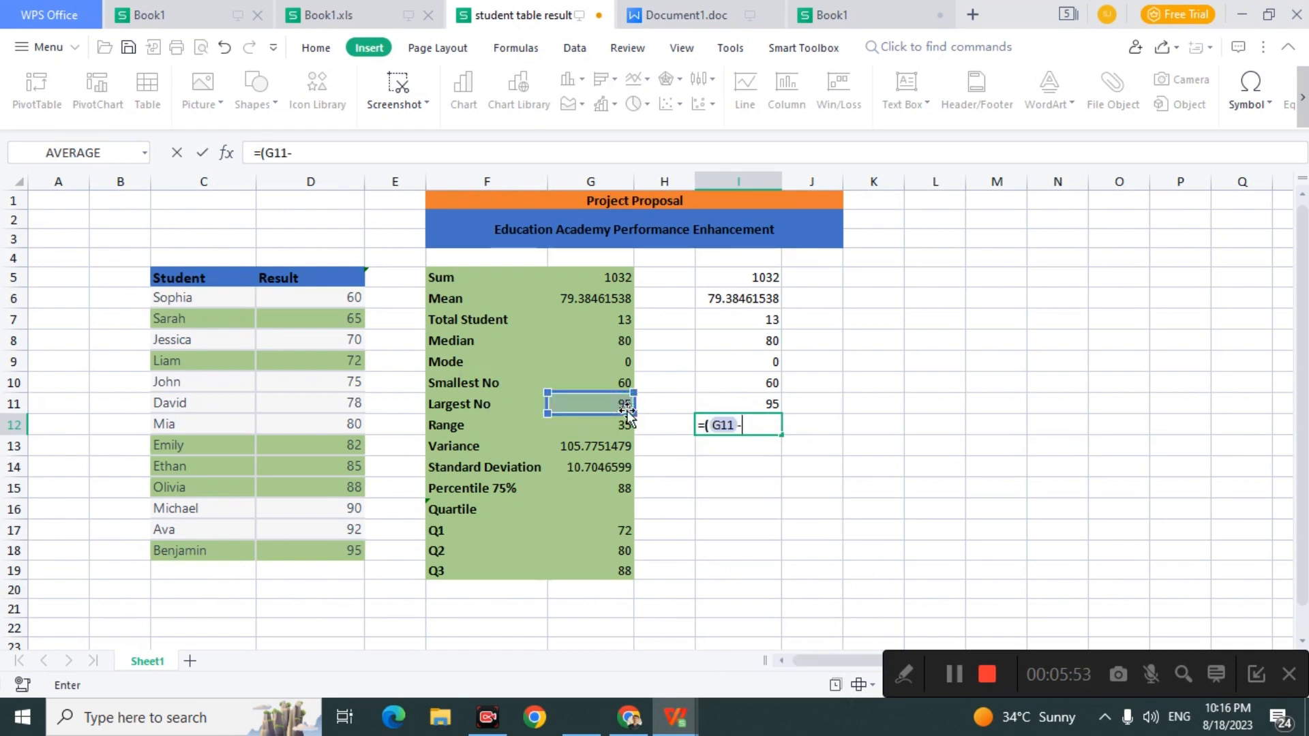
{"action": "left_click", "coordinate": [604, 387]}
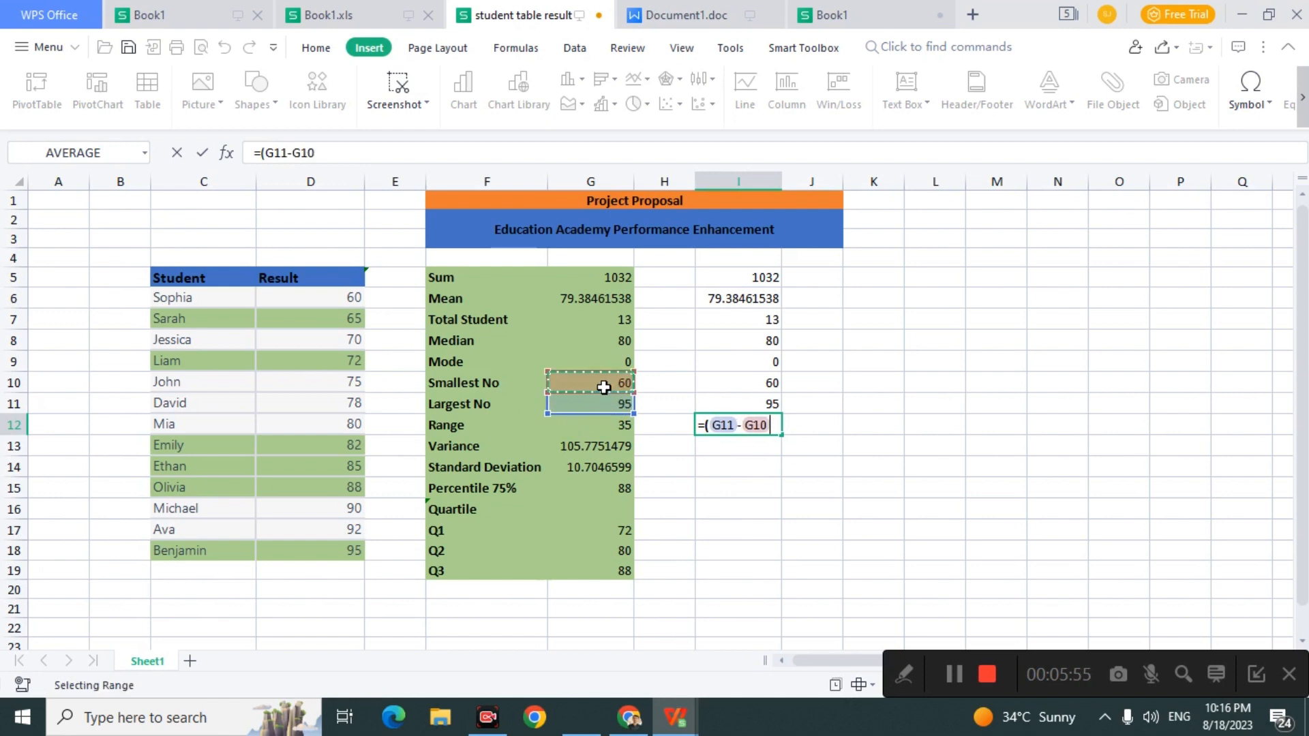
{"action": "key", "text": "Return"}
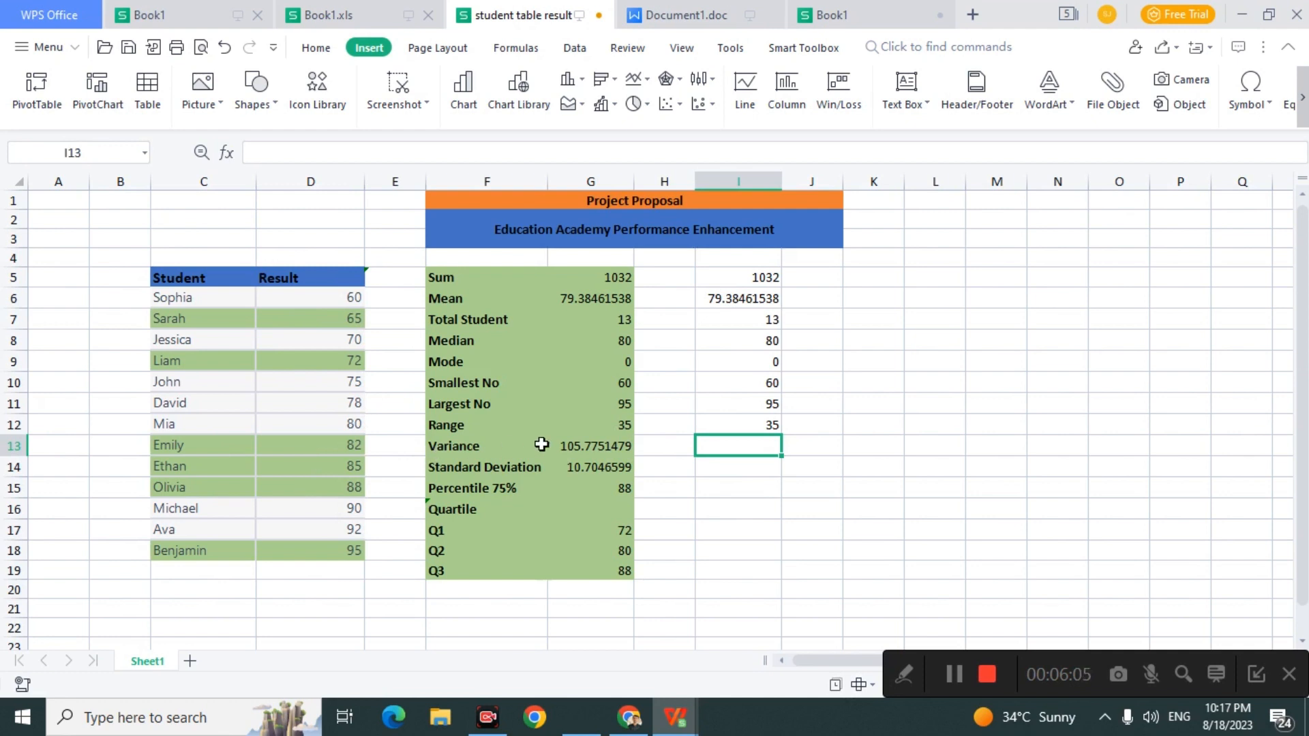
Step: Calculate the variance of the student results in cell I13 with VAR.P over D6:D18, using the formula in G13 as reference
{"action": "double_click", "coordinate": [764, 449]}
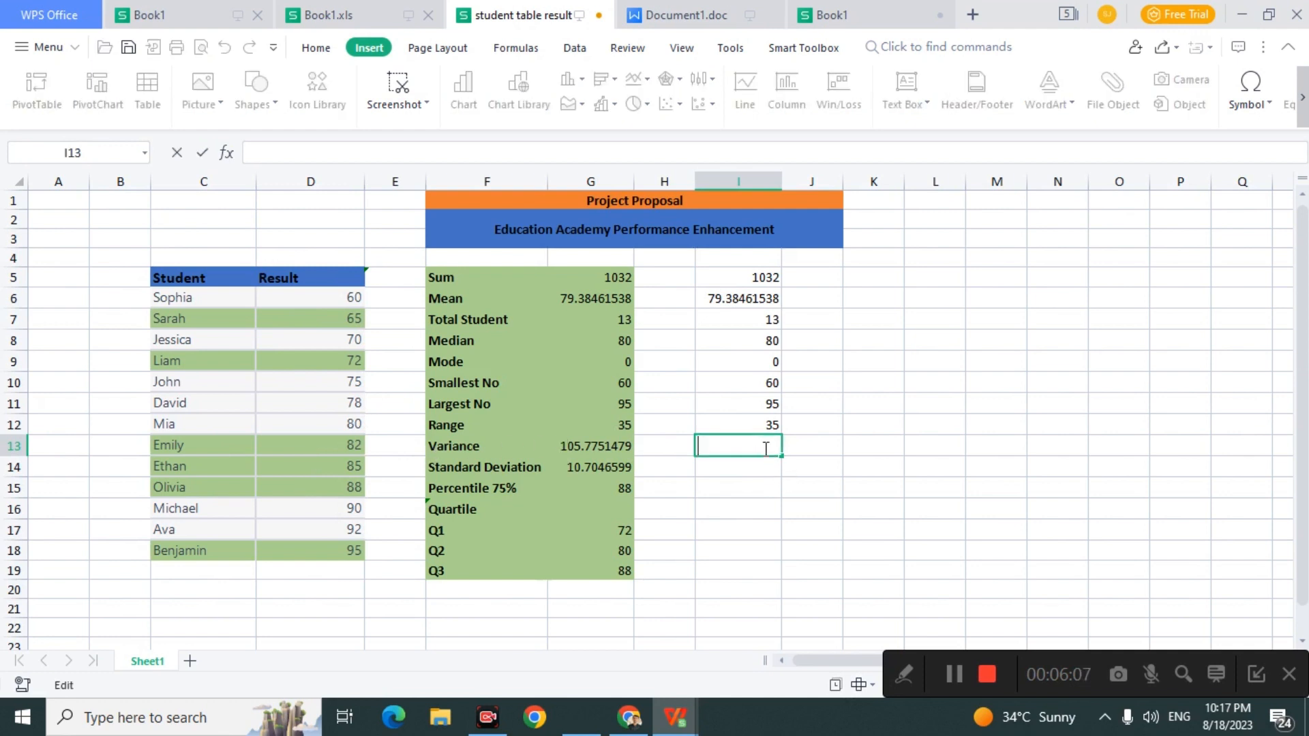
{"action": "double_click", "coordinate": [565, 445]}
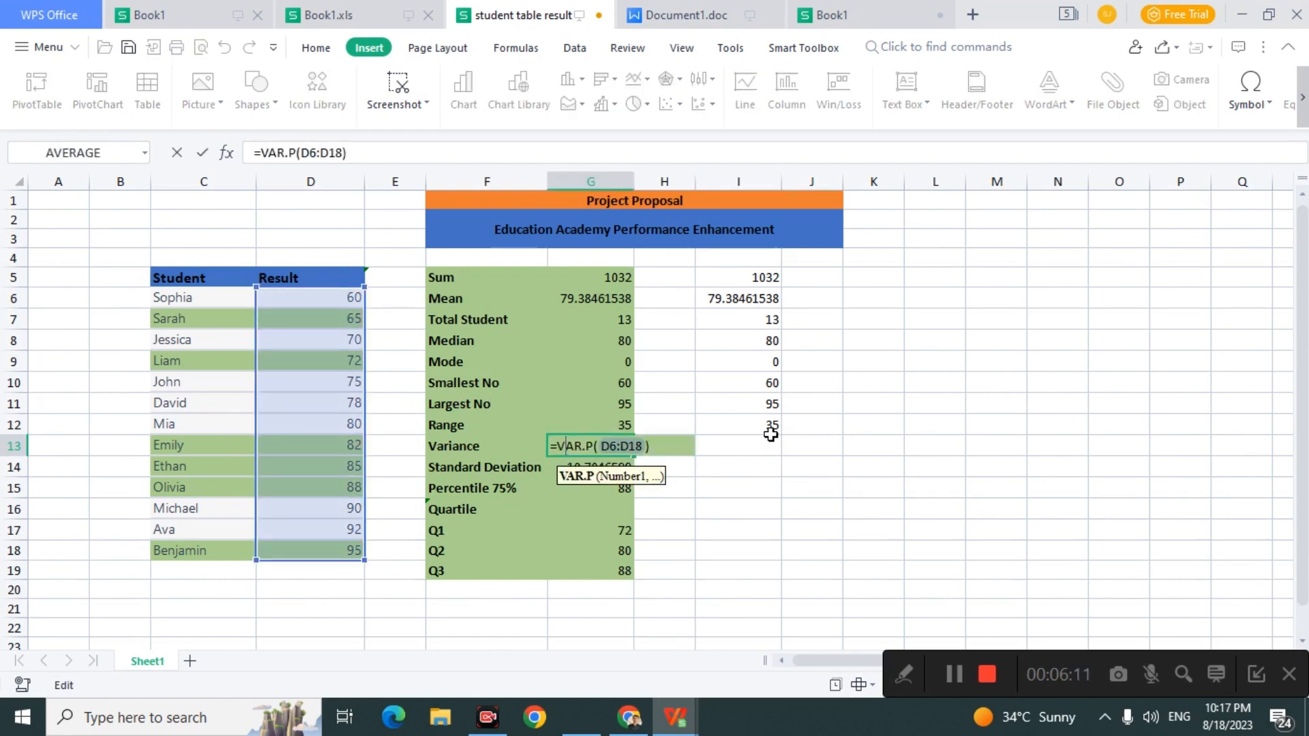
{"action": "left_click", "coordinate": [920, 423]}
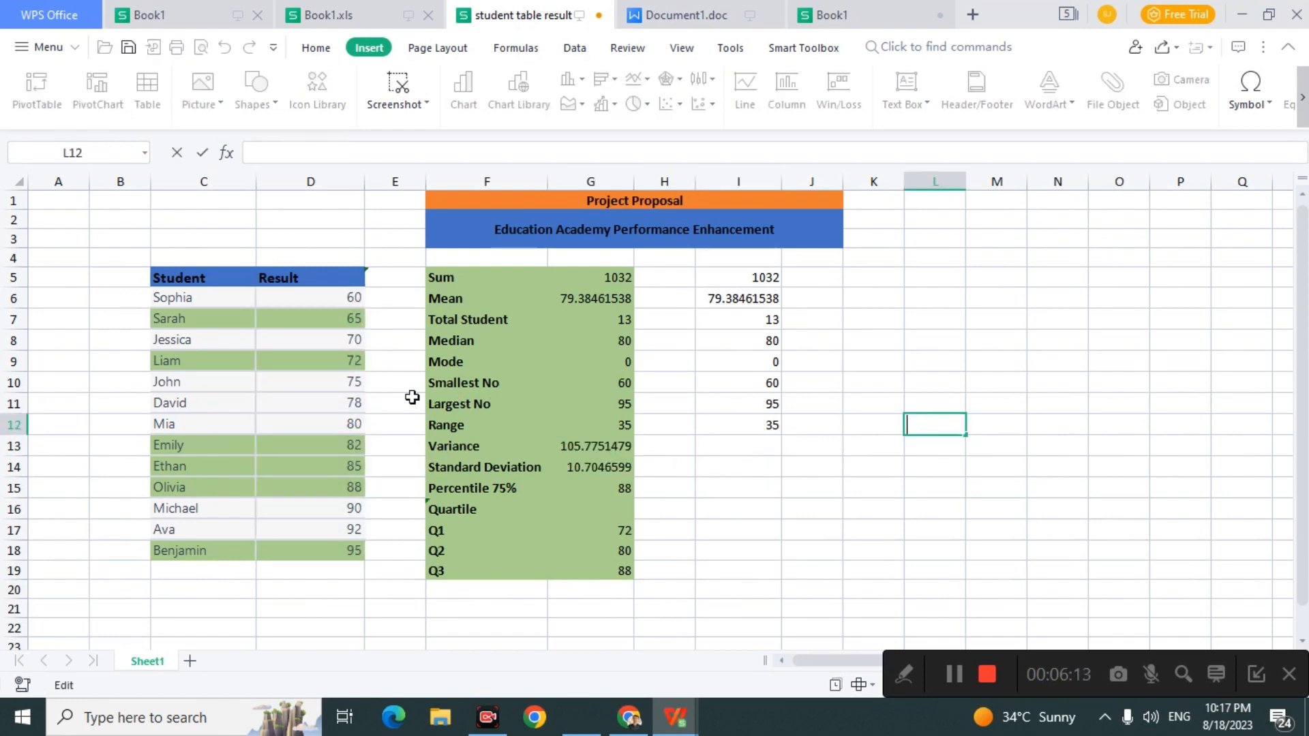
{"action": "left_click_drag", "start_coordinate": [164, 279], "coordinate": [270, 552]}
{"action": "left_click_drag", "start_coordinate": [299, 384], "coordinate": [317, 457]}
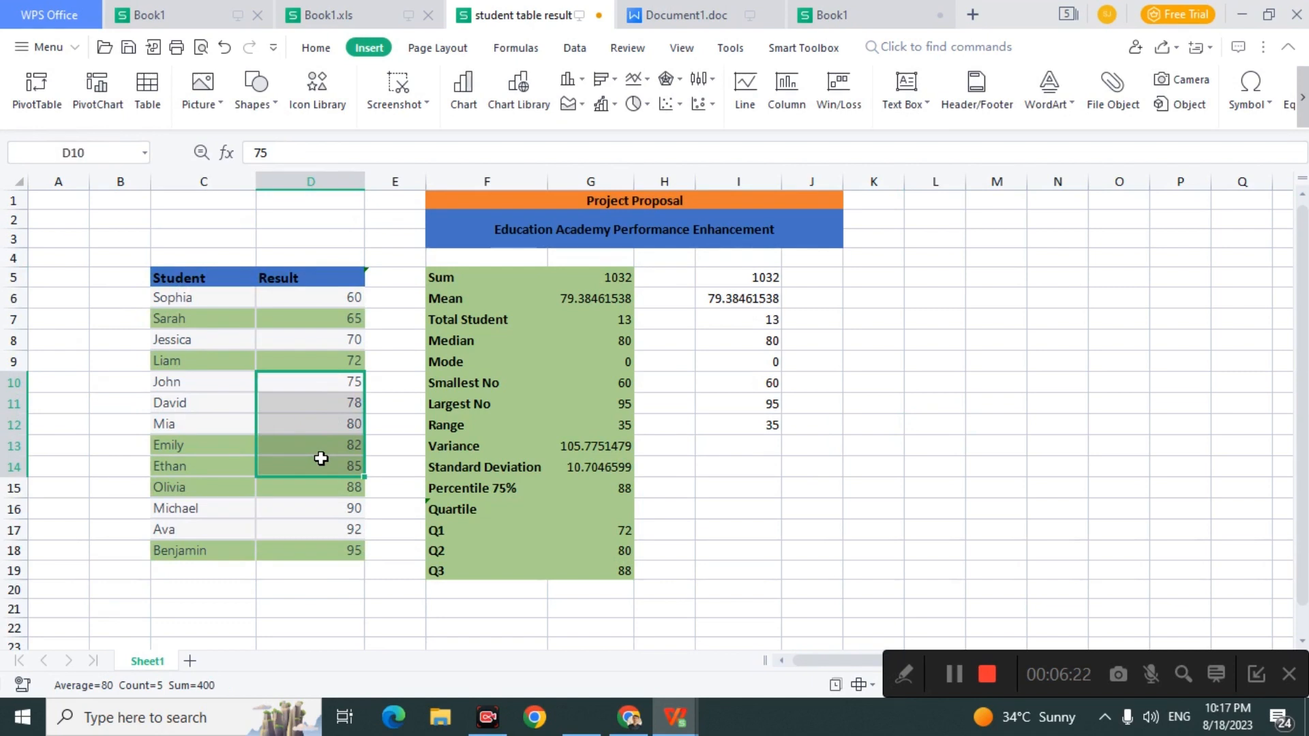
{"action": "double_click", "coordinate": [609, 444]}
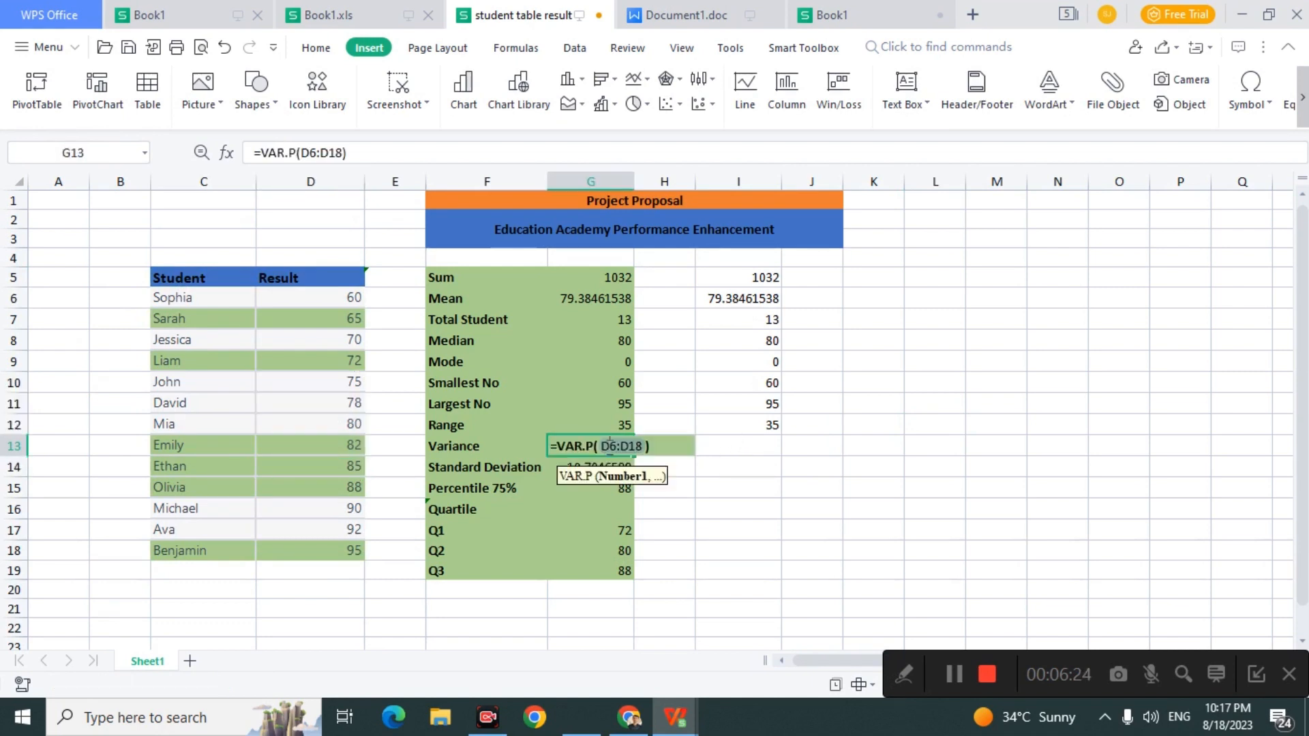
{"action": "left_click", "coordinate": [739, 444]}
{"action": "type", "text": "=v"}
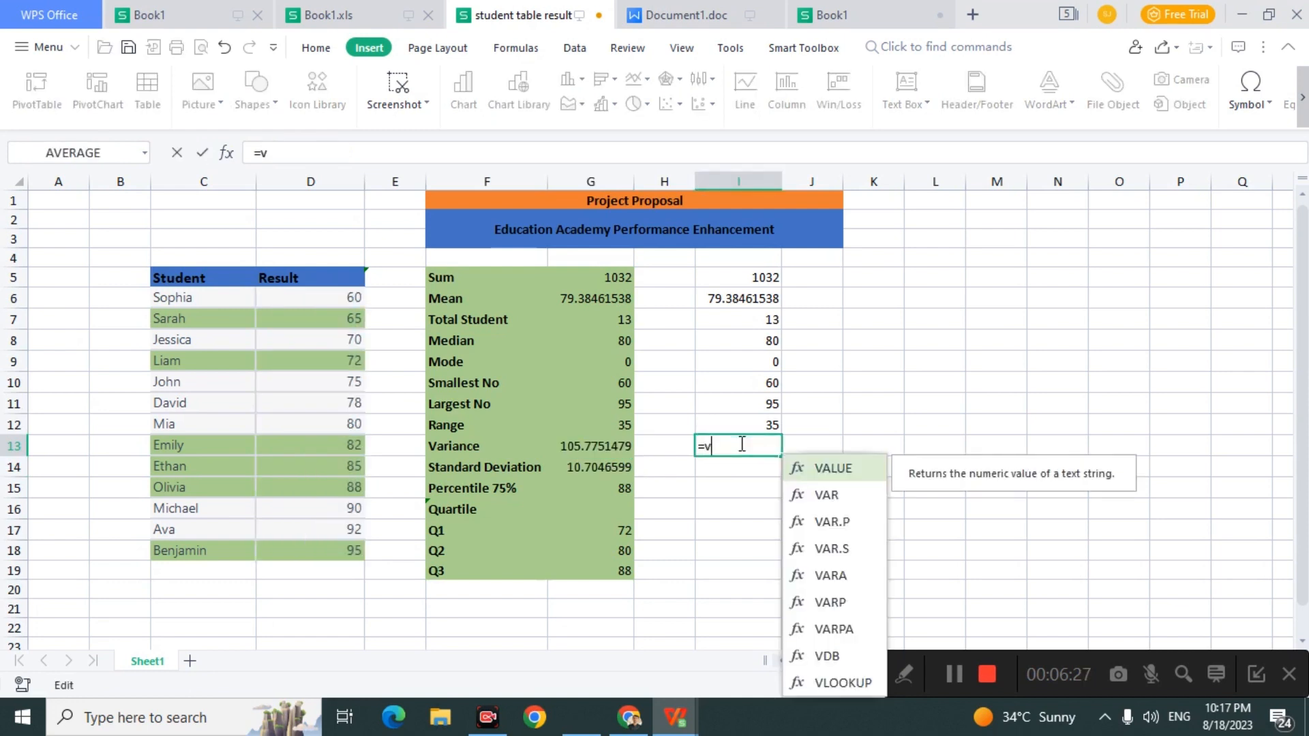
{"action": "type", "text": "ar"}
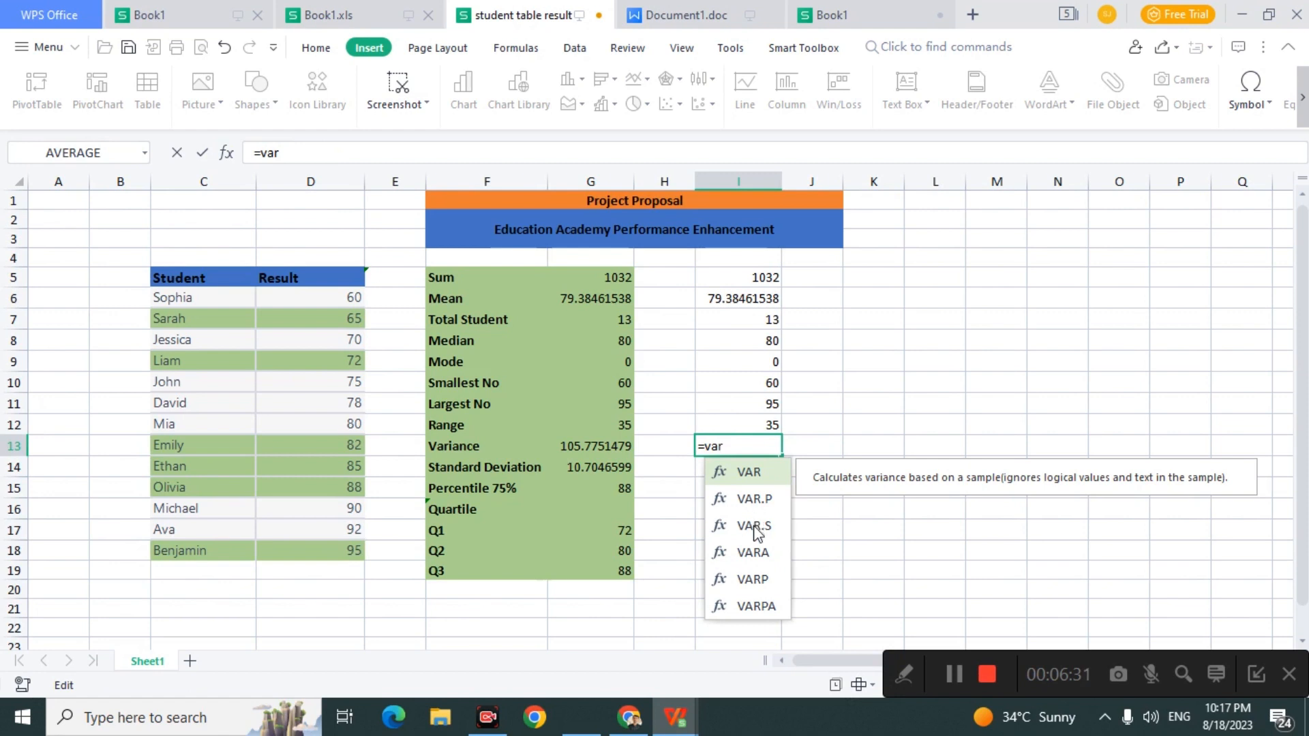
{"action": "double_click", "coordinate": [755, 502]}
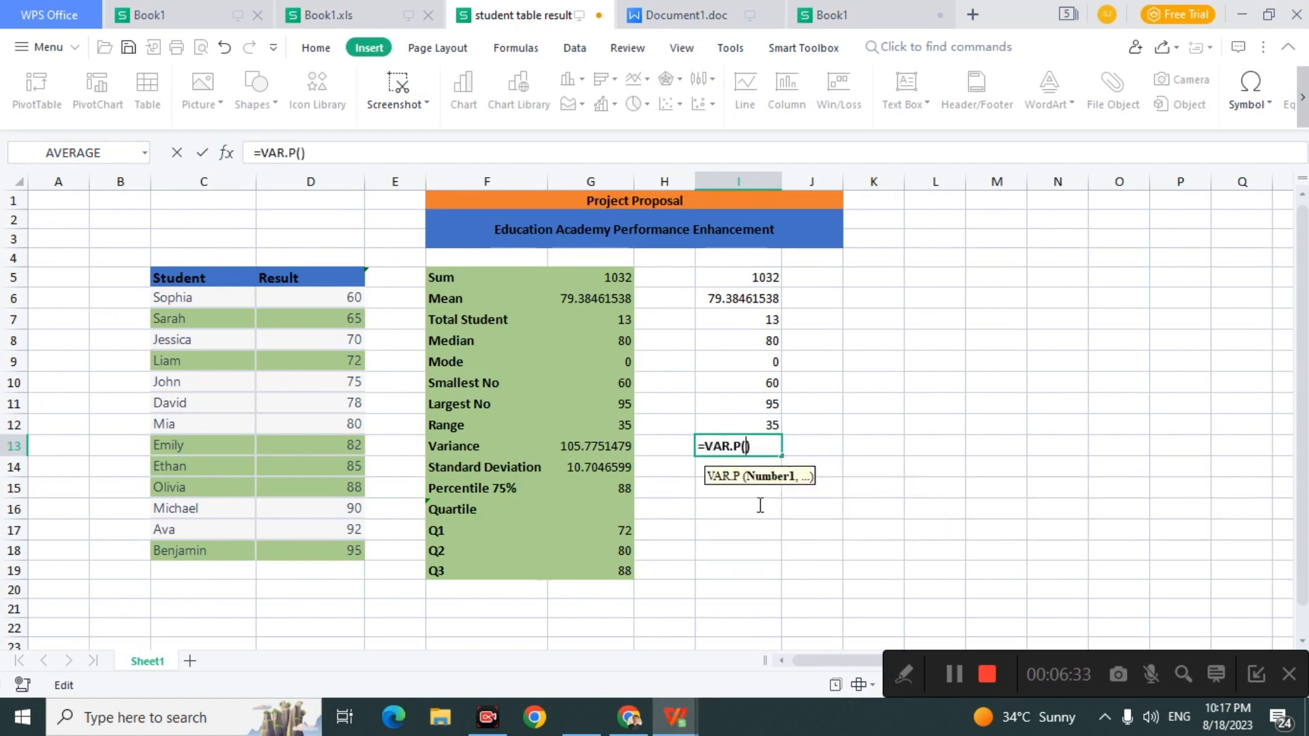
{"action": "left_click", "coordinate": [336, 301]}
{"action": "left_click_drag", "start_coordinate": [336, 301], "coordinate": [341, 551]}
{"action": "key", "text": "Return"}
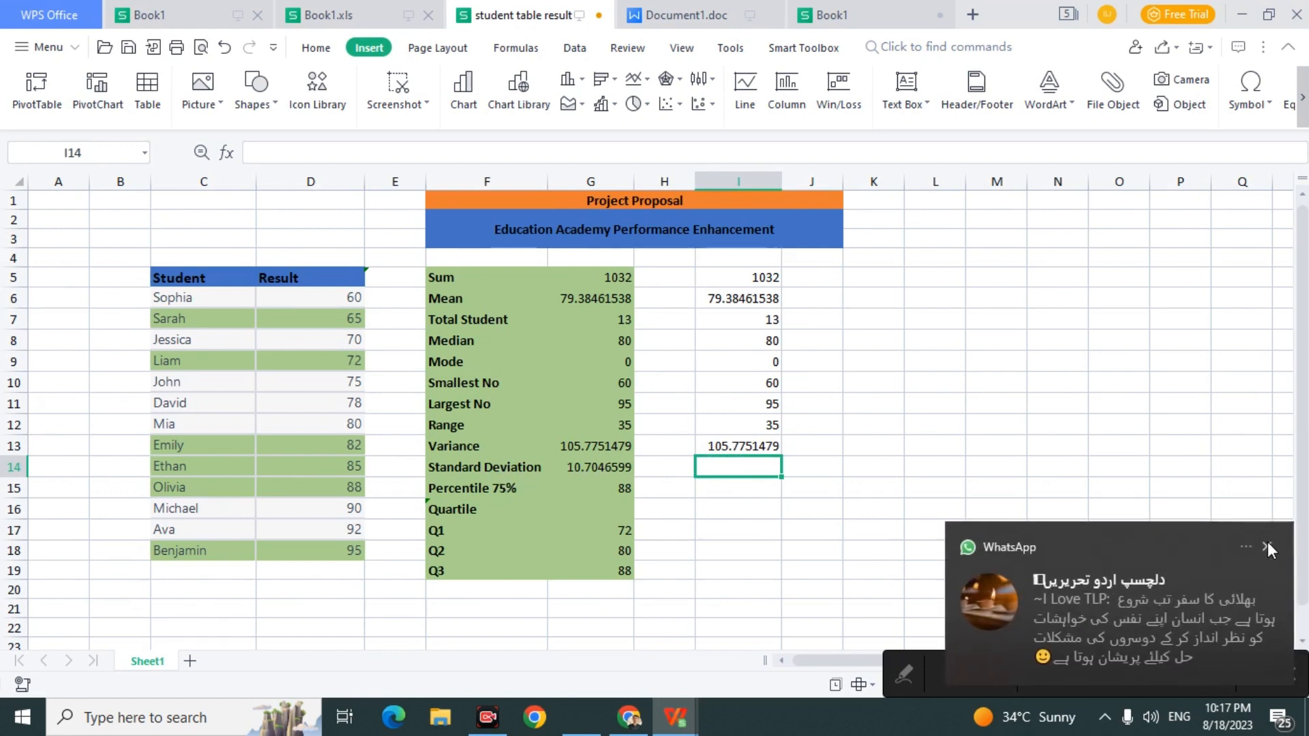
Step: Dismiss the chat notification and calculate the standard deviation of the results in cell I14 with STDEV over D6:D18
{"action": "left_click", "coordinate": [1267, 546]}
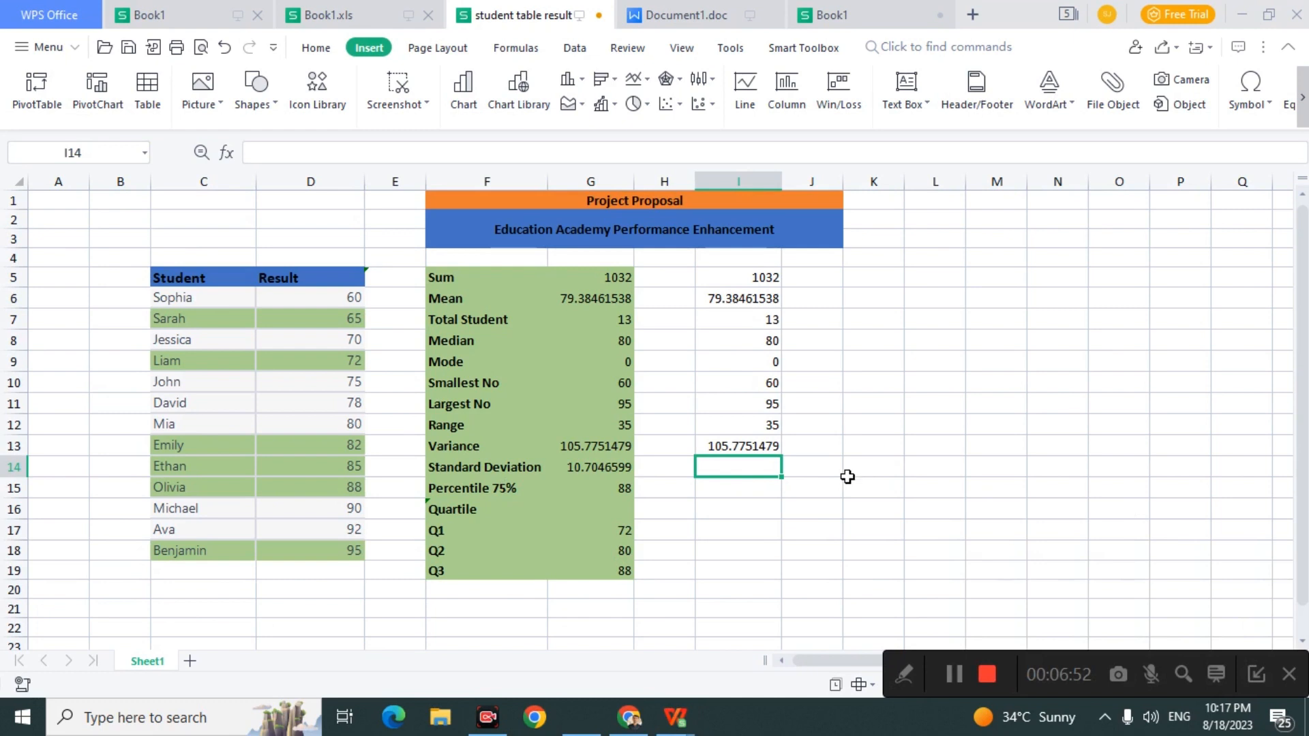
{"action": "double_click", "coordinate": [757, 470]}
{"action": "type", "text": "=std"}
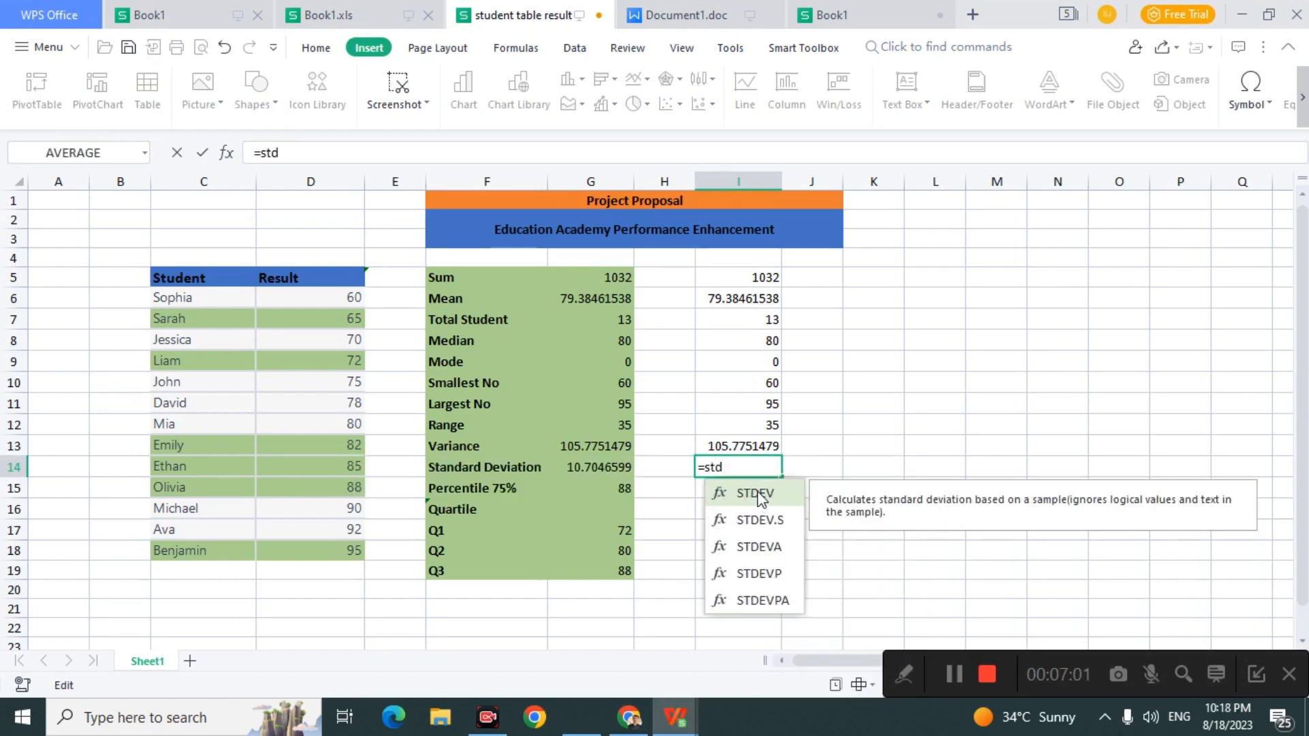
{"action": "double_click", "coordinate": [758, 493]}
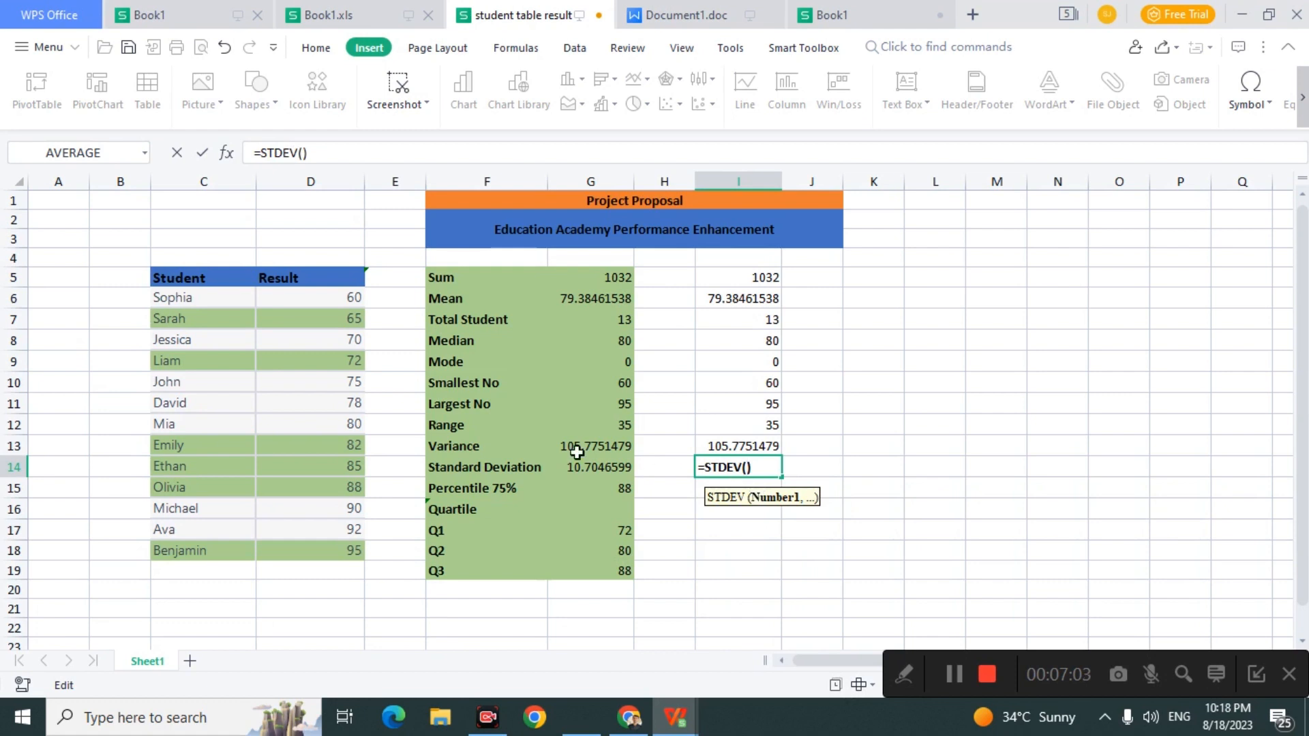
{"action": "left_click_drag", "start_coordinate": [348, 294], "coordinate": [343, 547]}
{"action": "key", "text": "Return"}
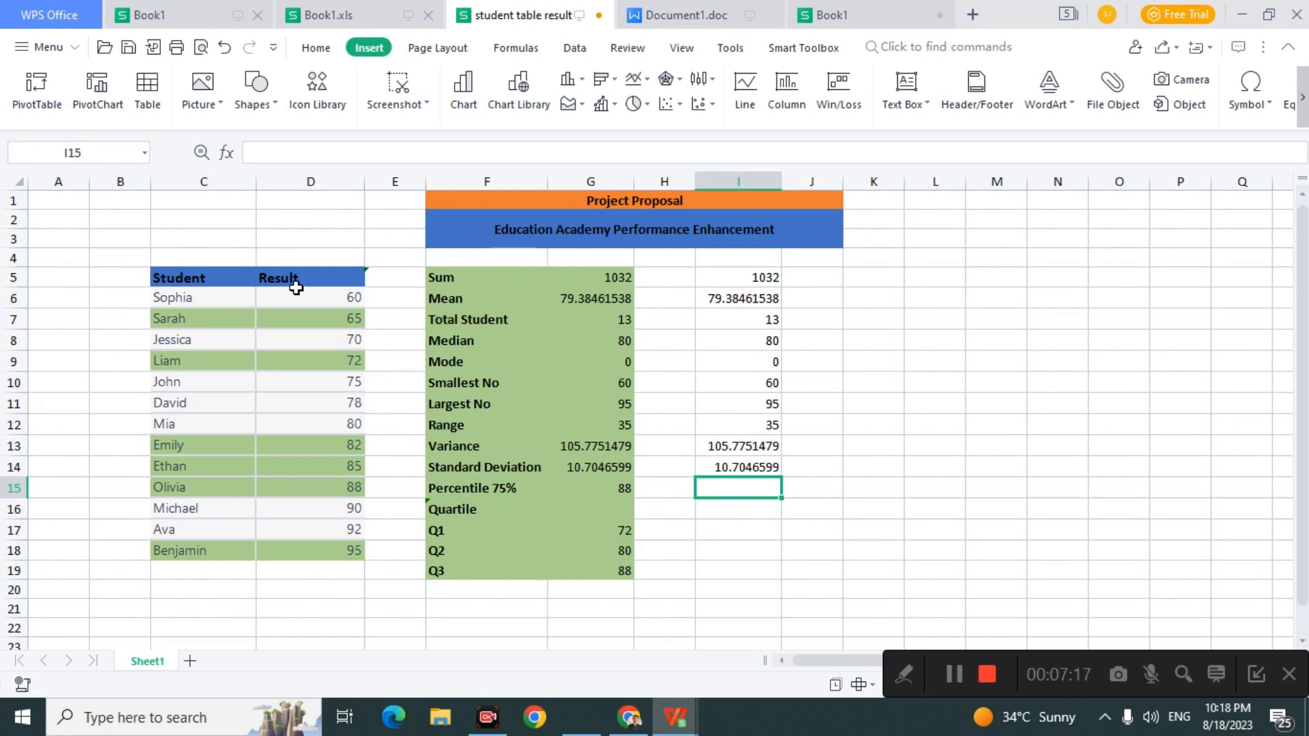
Step: Review the result range D6:D18 and the standard deviation formula in cell I14 that refers to it
{"action": "left_click_drag", "start_coordinate": [304, 296], "coordinate": [343, 538]}
{"action": "left_click_drag", "start_coordinate": [341, 568], "coordinate": [341, 554]}
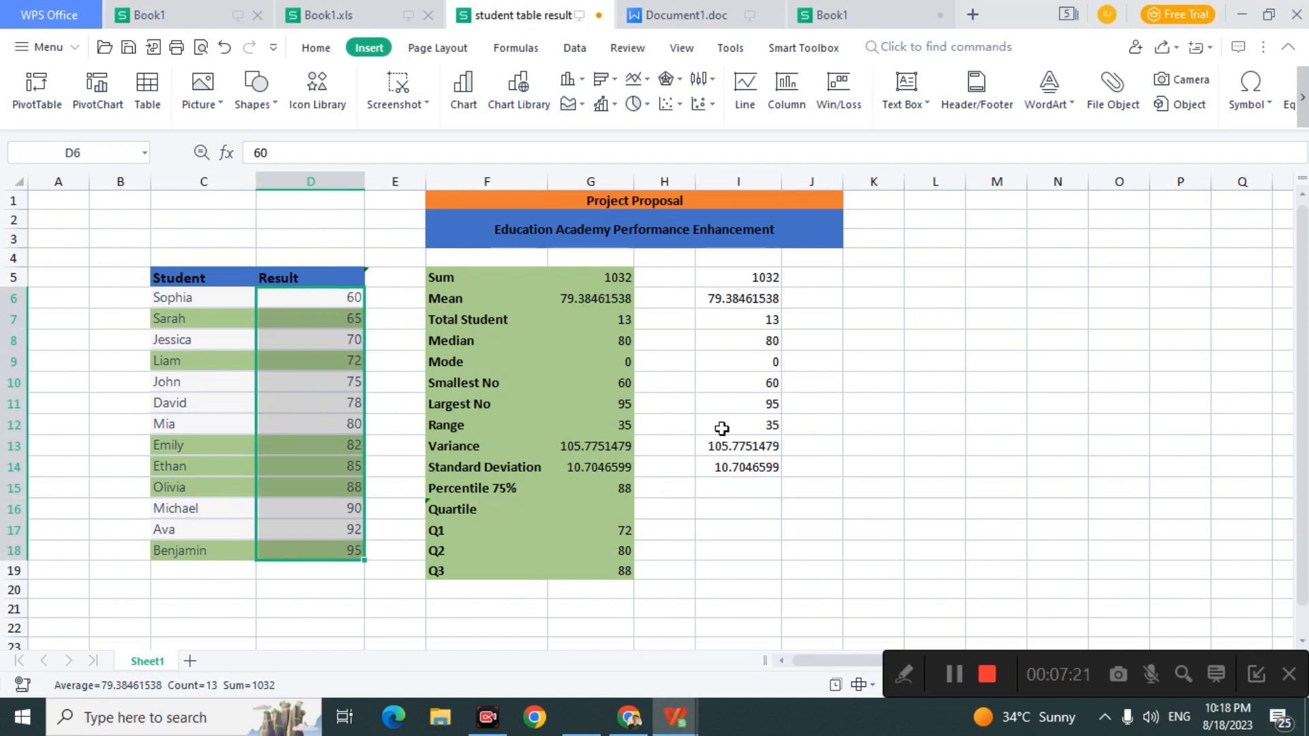
{"action": "double_click", "coordinate": [718, 467]}
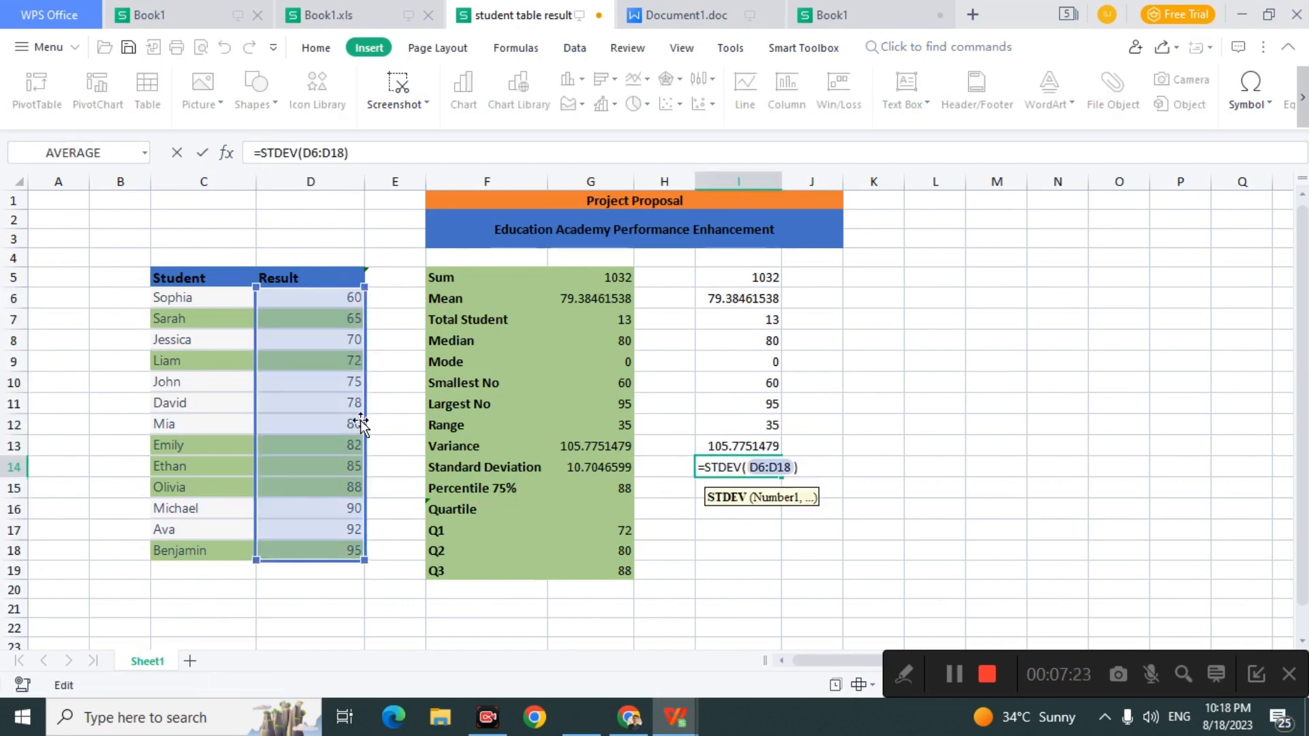
{"action": "left_click_drag", "start_coordinate": [372, 406], "coordinate": [380, 468]}
{"action": "left_click", "coordinate": [380, 468]}
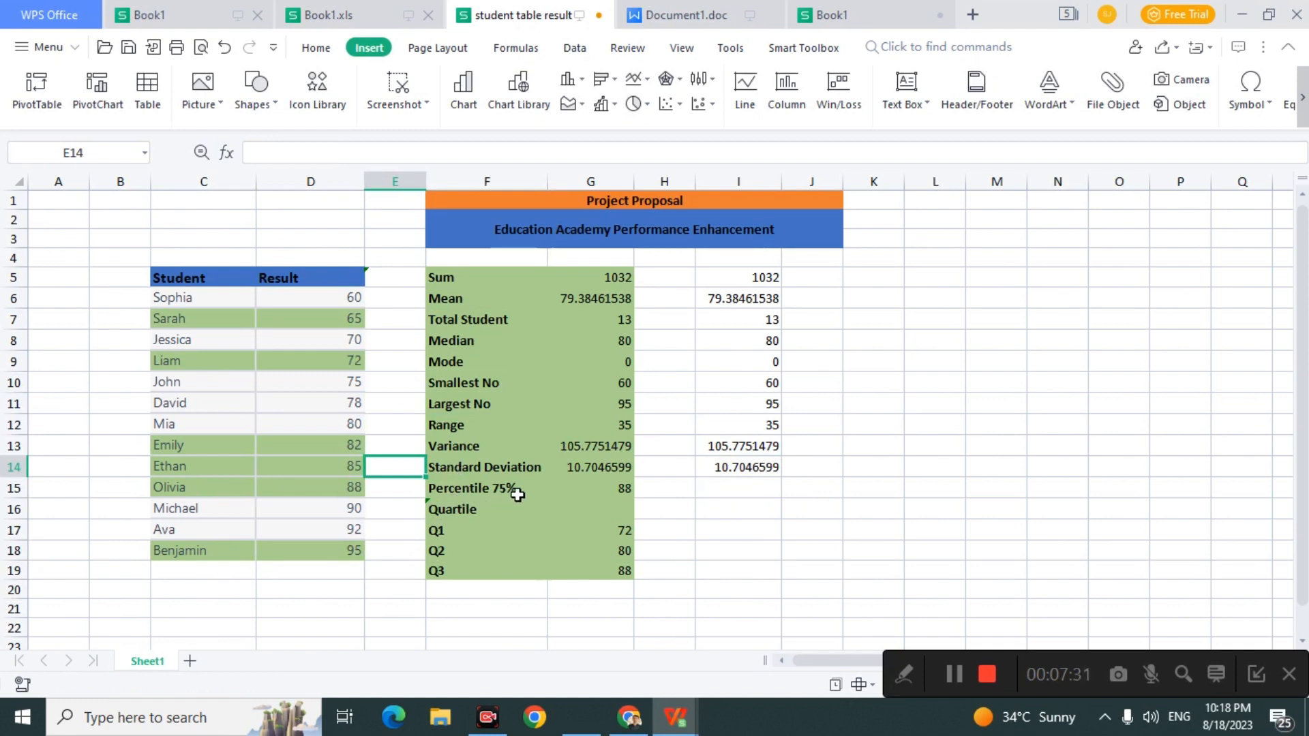
Step: Calculate the 75% percentile of the student results in cell I15 with PERCENTILE over D6:D18
{"action": "double_click", "coordinate": [718, 485]}
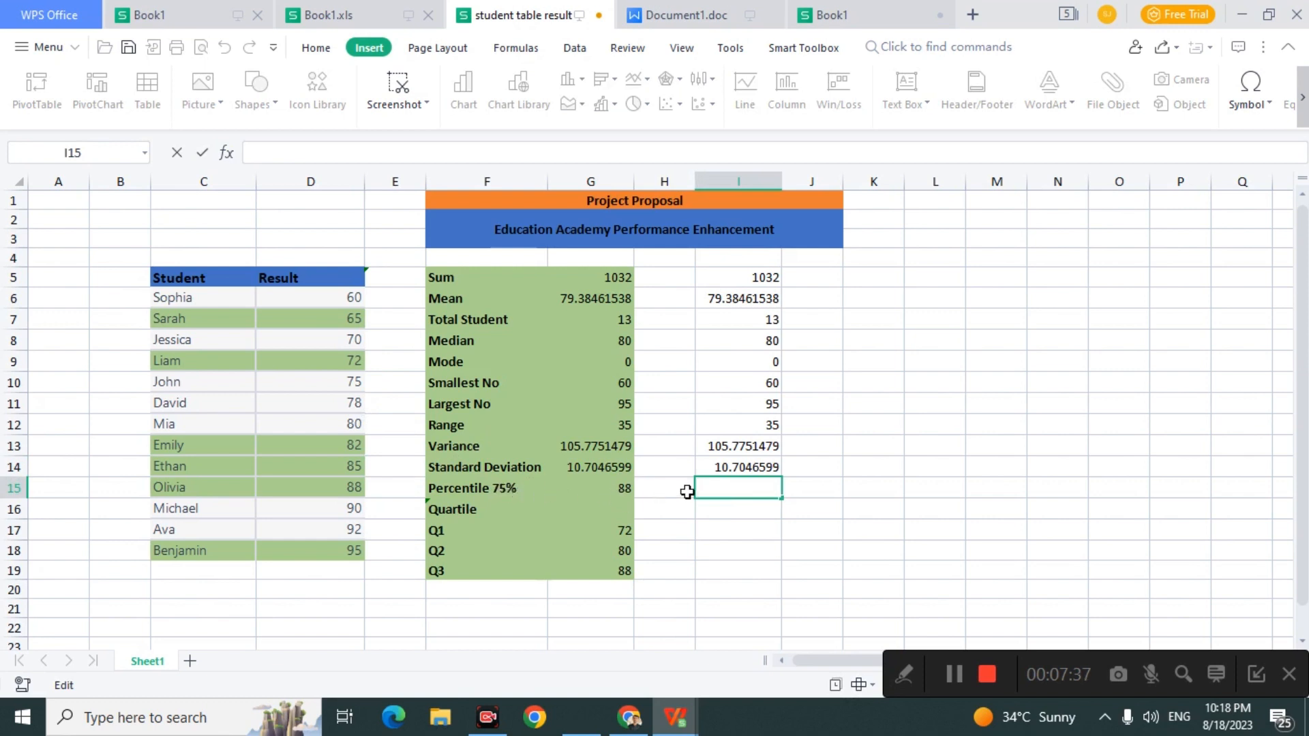
{"action": "type", "text": "="}
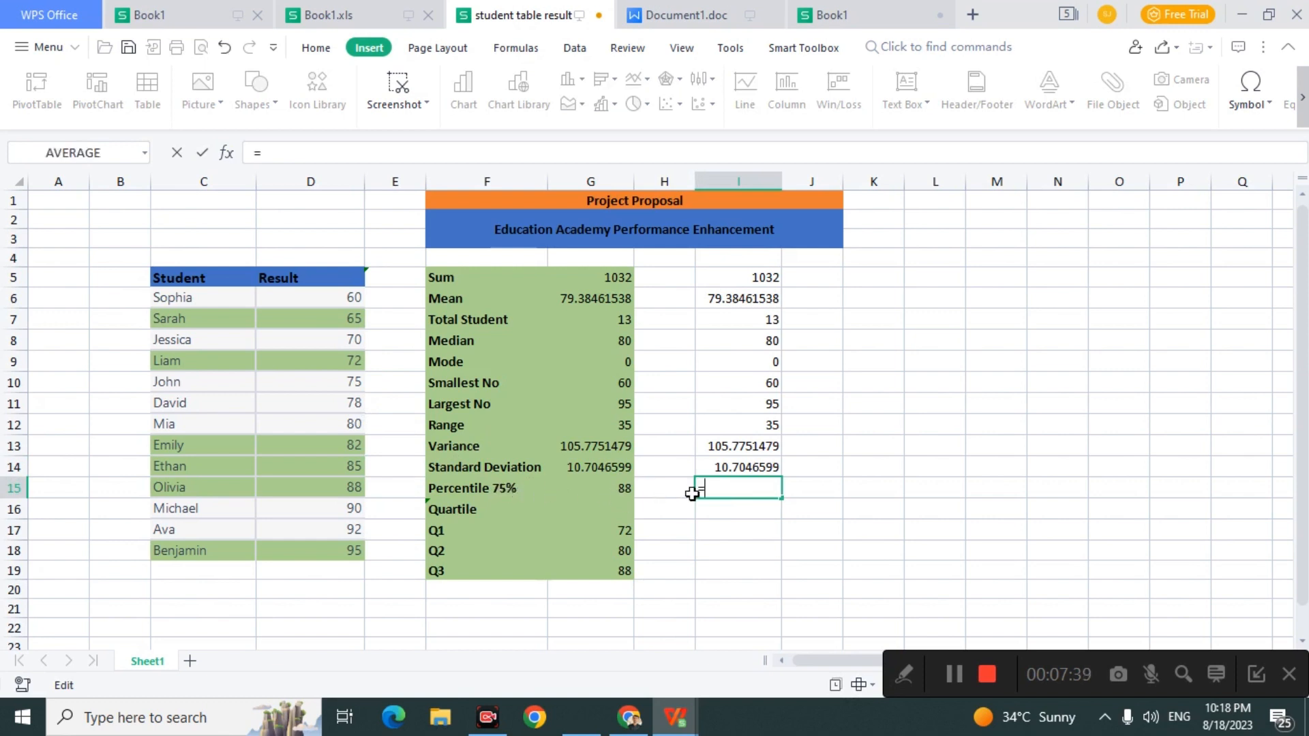
{"action": "type", "text": "per"}
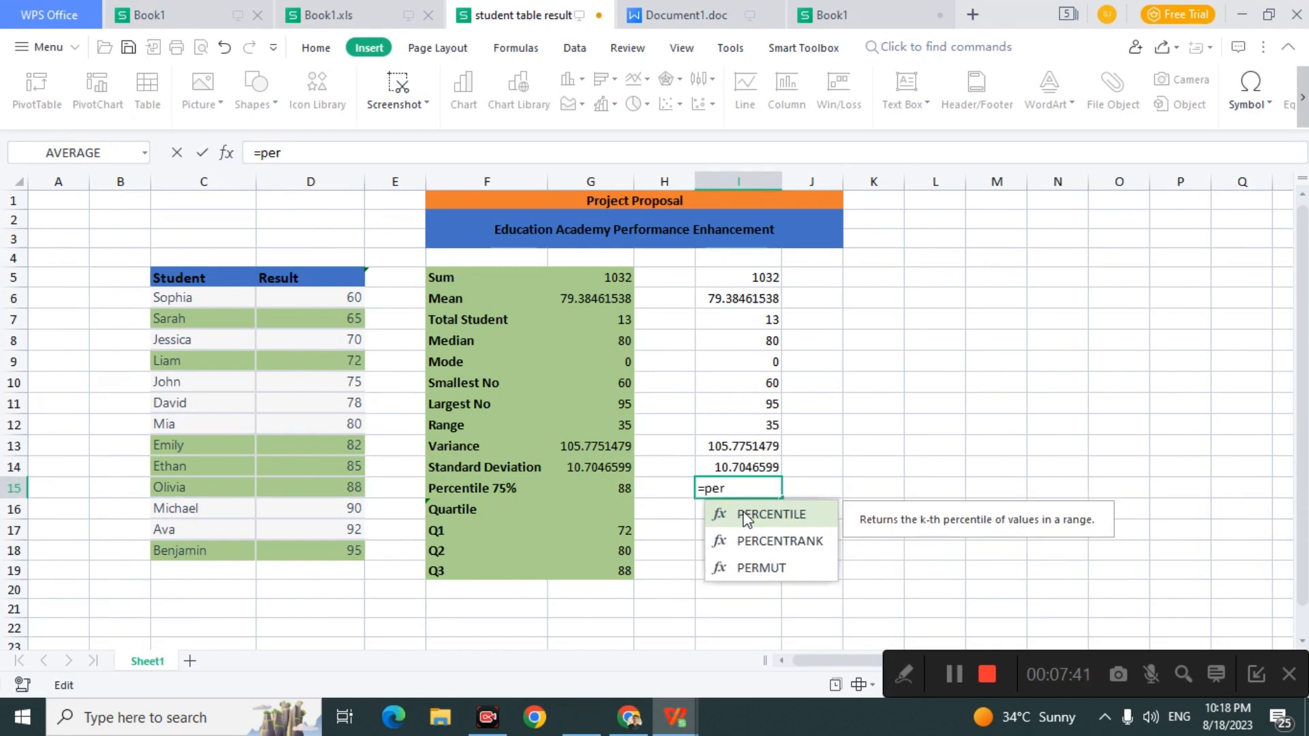
{"action": "left_click", "coordinate": [745, 515]}
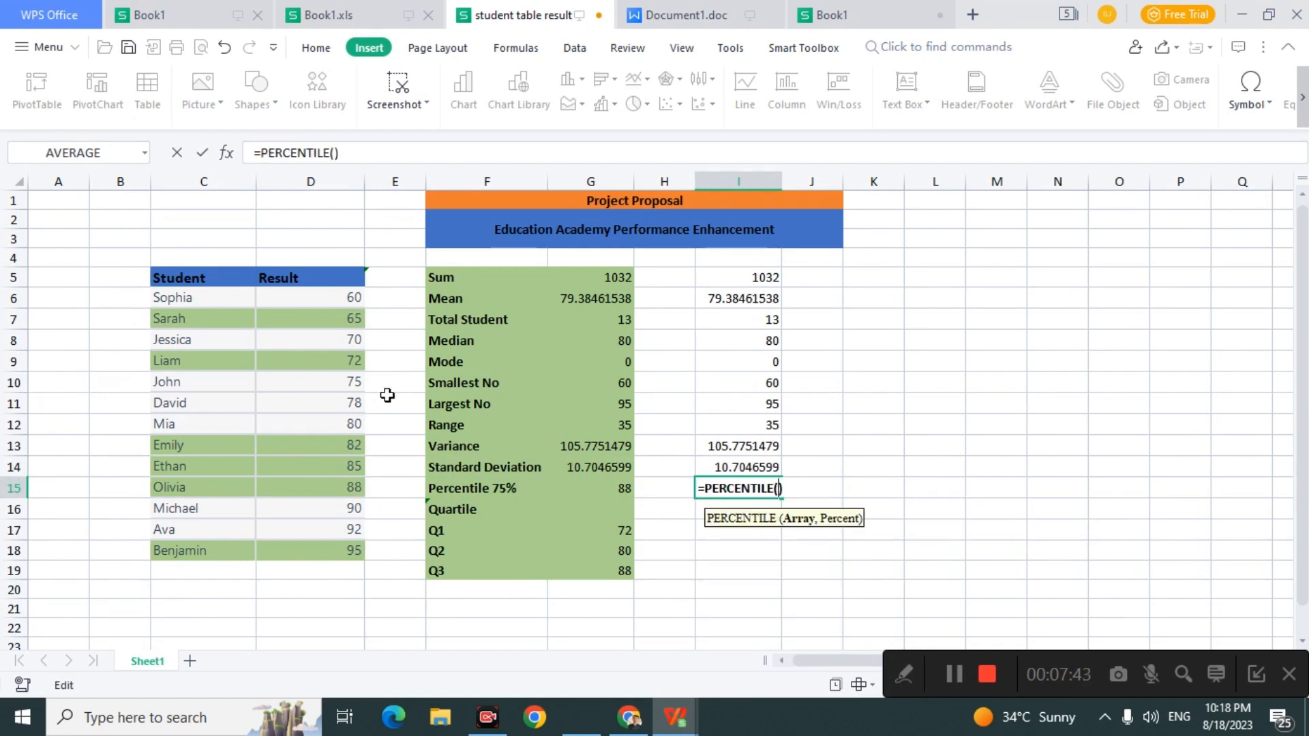
{"action": "left_click_drag", "start_coordinate": [339, 304], "coordinate": [338, 545]}
{"action": "type", "text": ",75"}
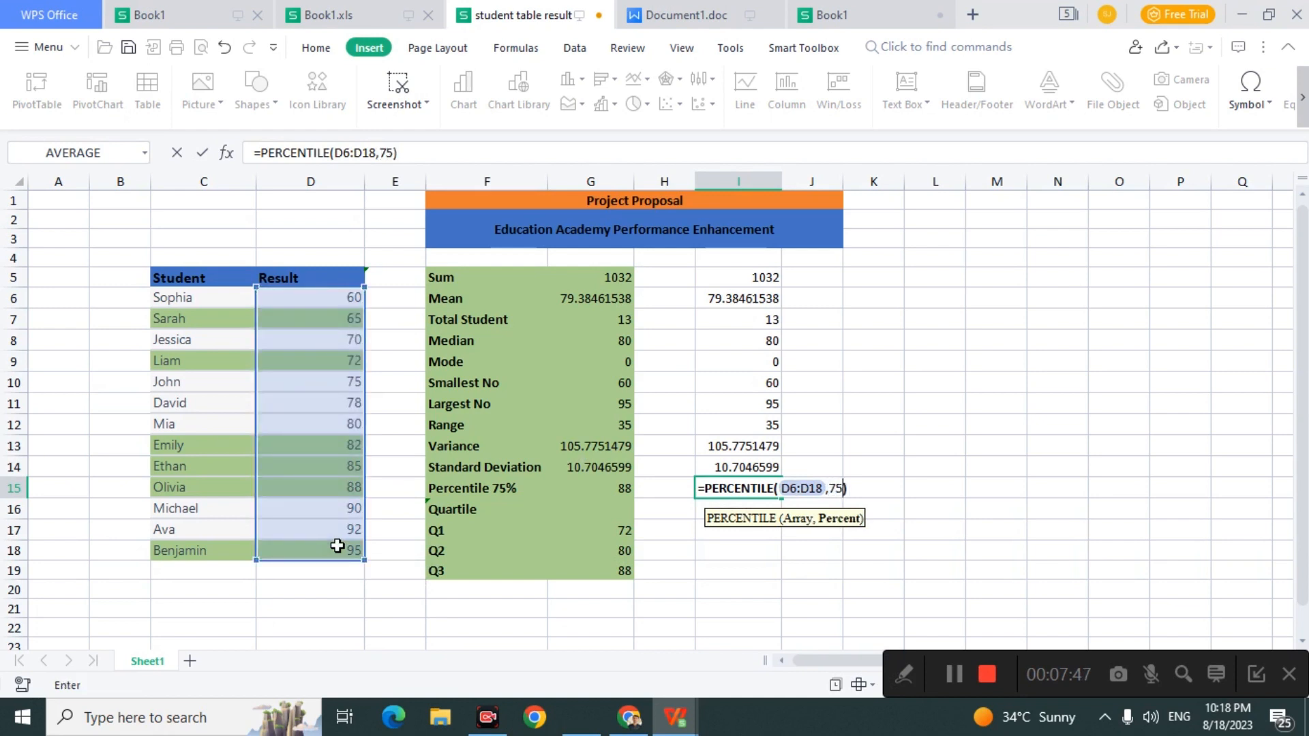
{"action": "key", "text": "Return"}
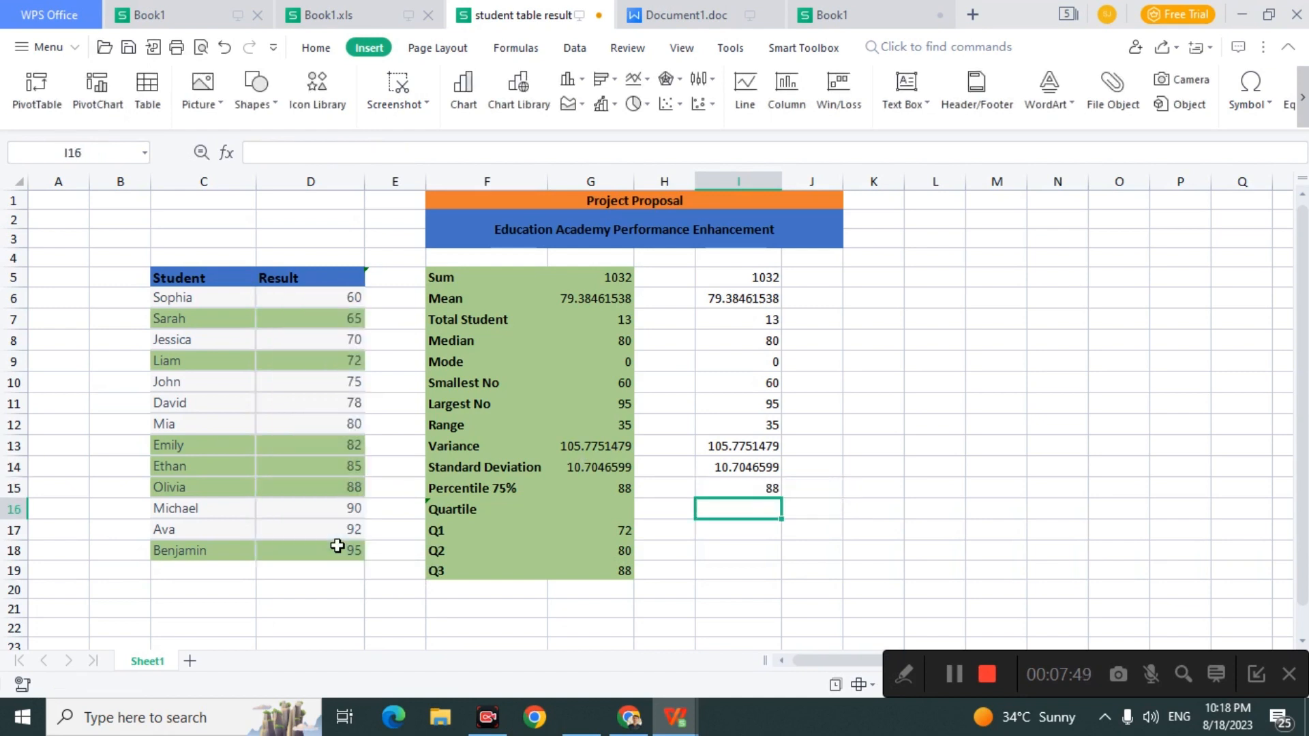
Step: Review the percentile formula in cell I15 against row 15 of the student table, and examine the whole Student and Result table
{"action": "left_click", "coordinate": [741, 492]}
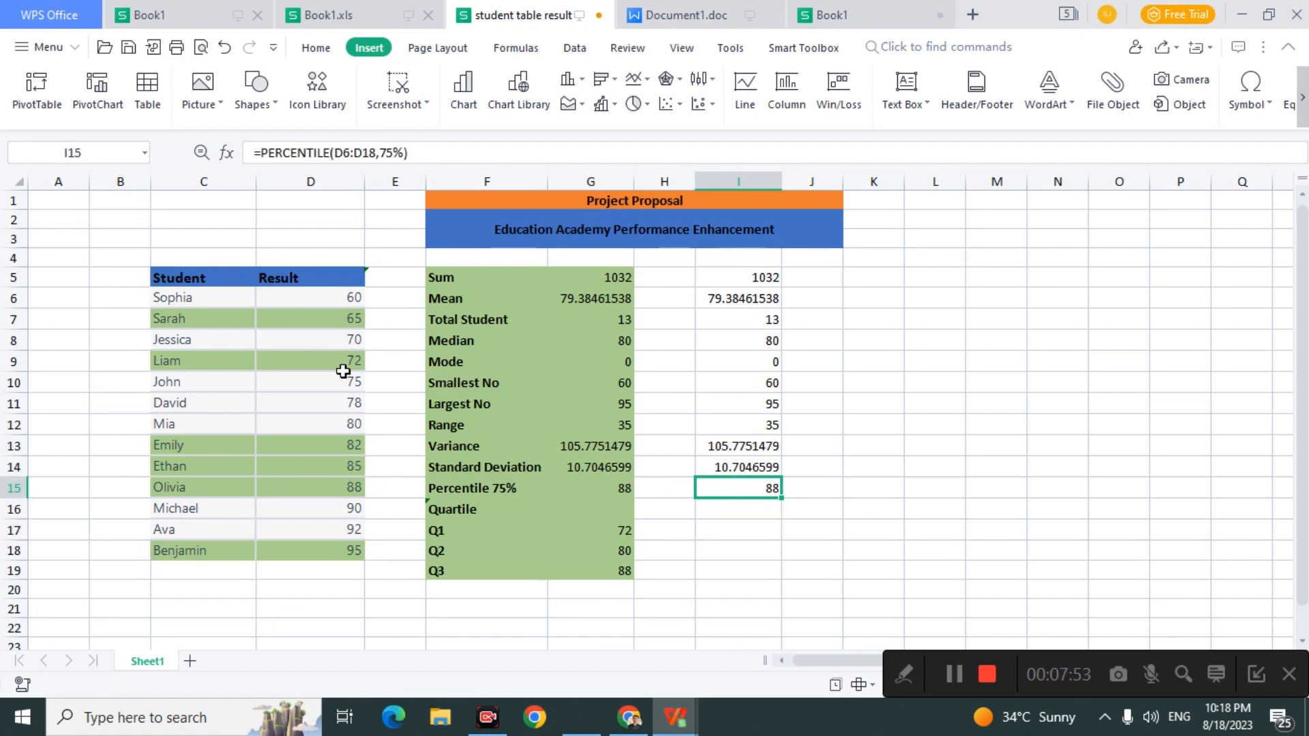
{"action": "left_click", "coordinate": [341, 491]}
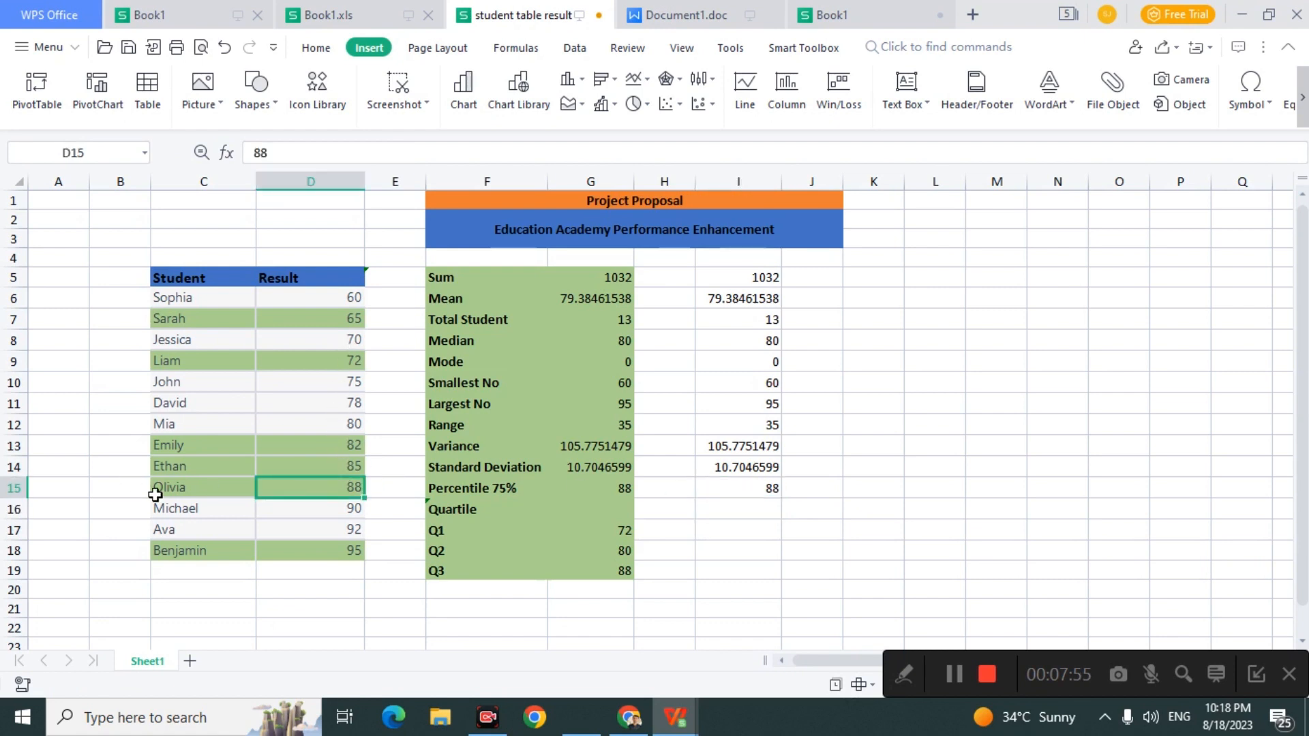
{"action": "left_click", "coordinate": [182, 503]}
{"action": "left_click", "coordinate": [181, 490]}
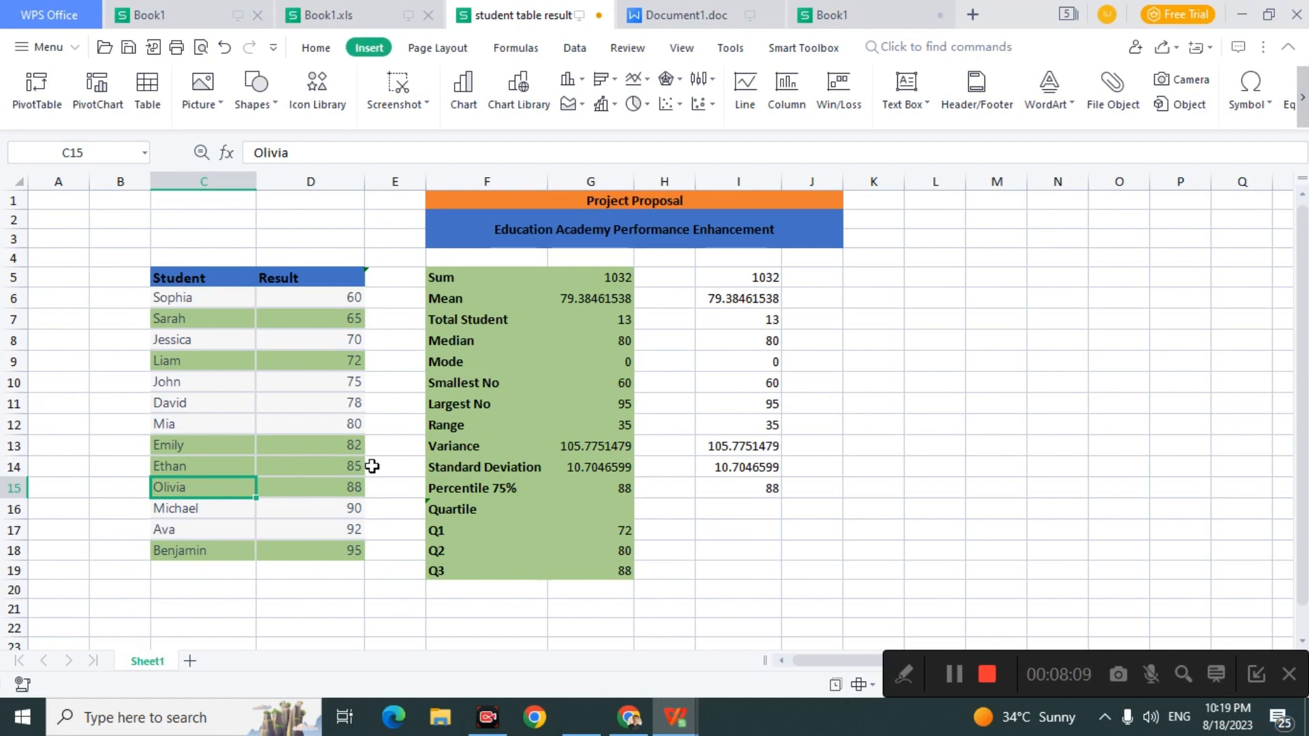
{"action": "left_click_drag", "start_coordinate": [157, 274], "coordinate": [281, 562]}
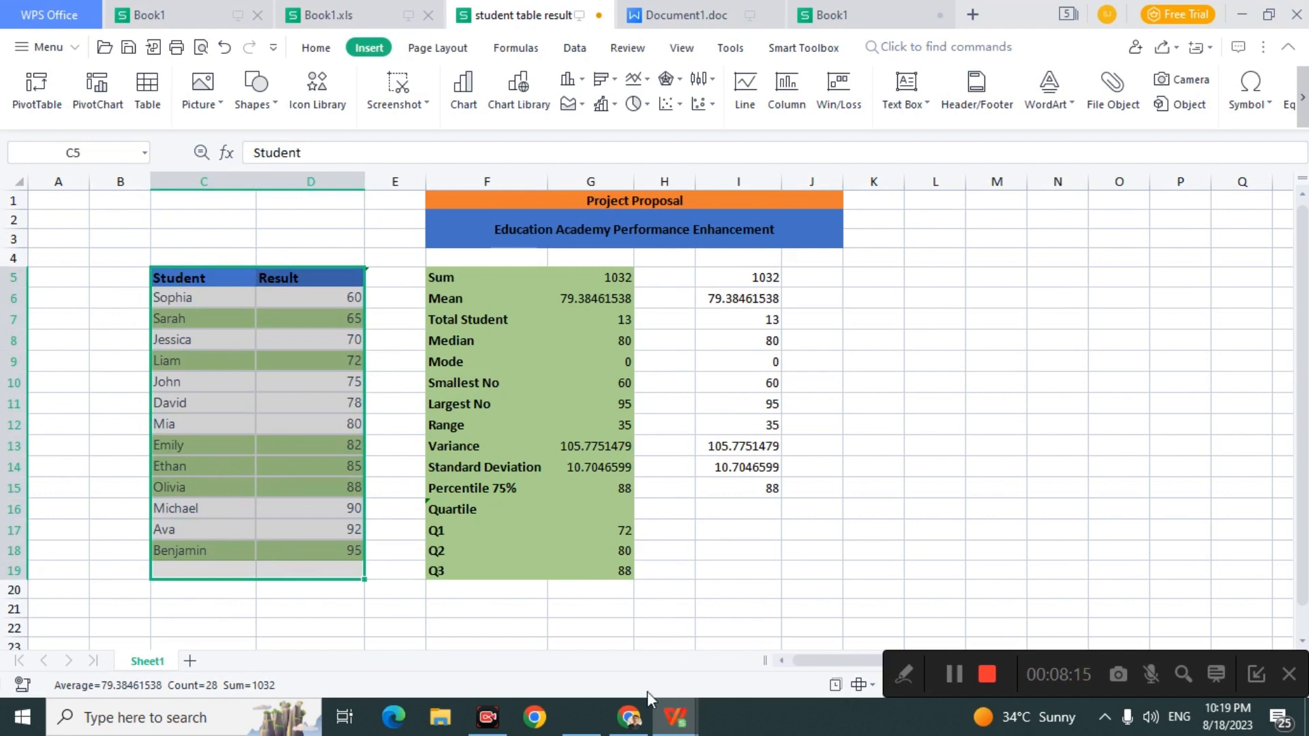
{"action": "mouse_move", "coordinate": [906, 686]}
{"action": "left_click", "coordinate": [958, 672]}
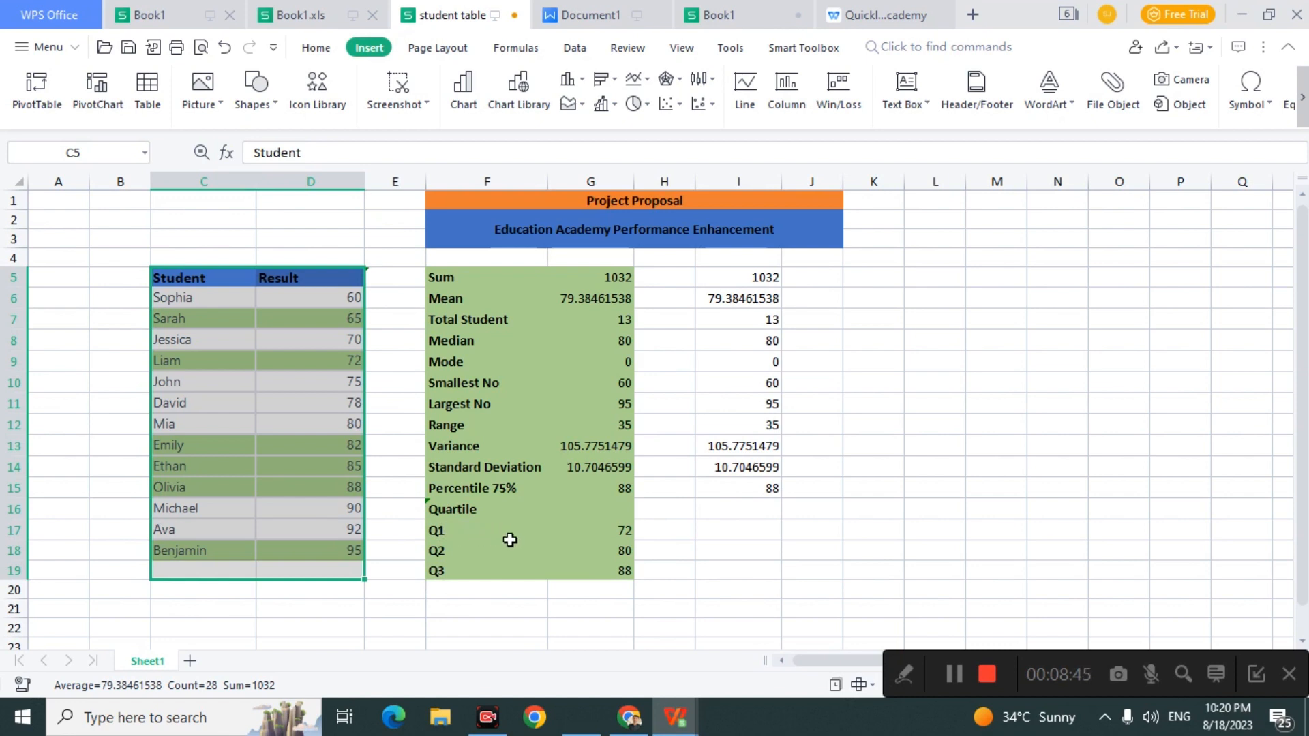
Step: Enter the quartile percentages 25%, 50% and 75% beside Q1, Q2 and Q3 in cells H17 to H19
{"action": "left_click", "coordinate": [674, 530]}
{"action": "type", "text": "2"}
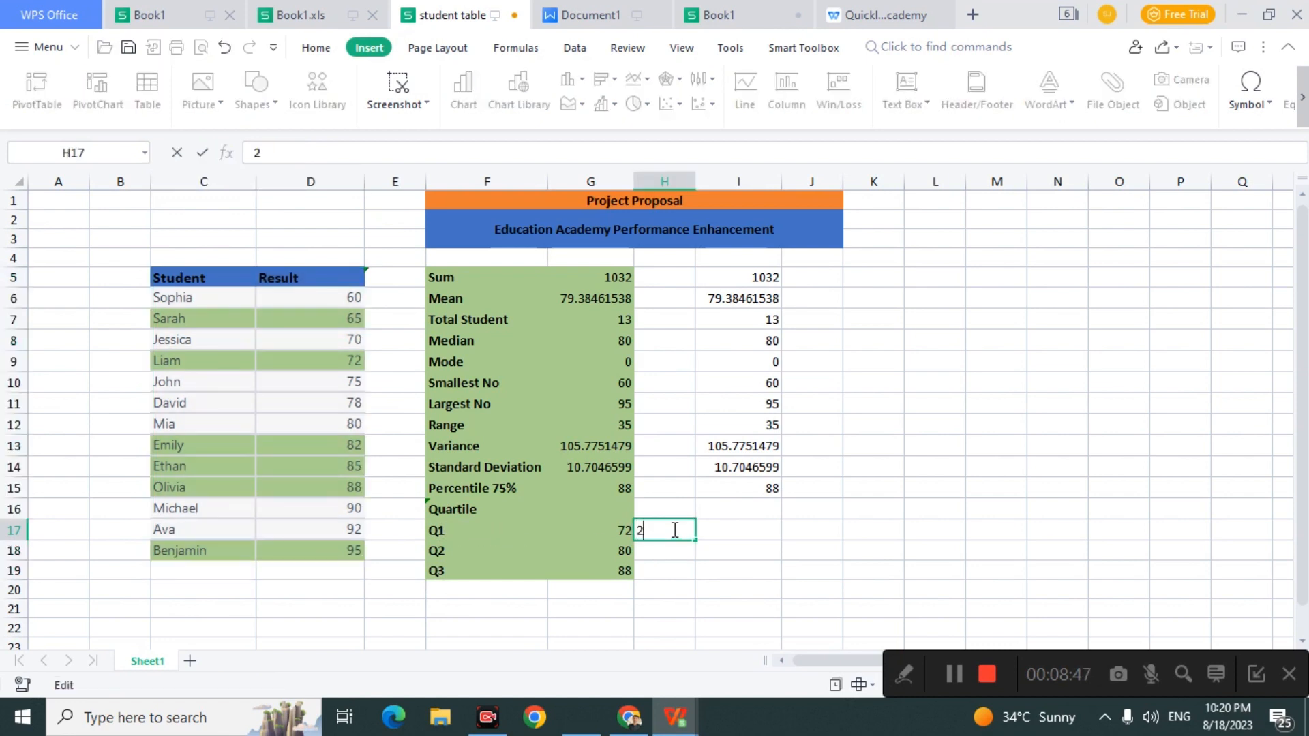
{"action": "type", "text": "7"}
{"action": "key", "text": "BackSpace"}
{"action": "type", "text": "5"}
{"action": "left_click", "coordinate": [665, 551]}
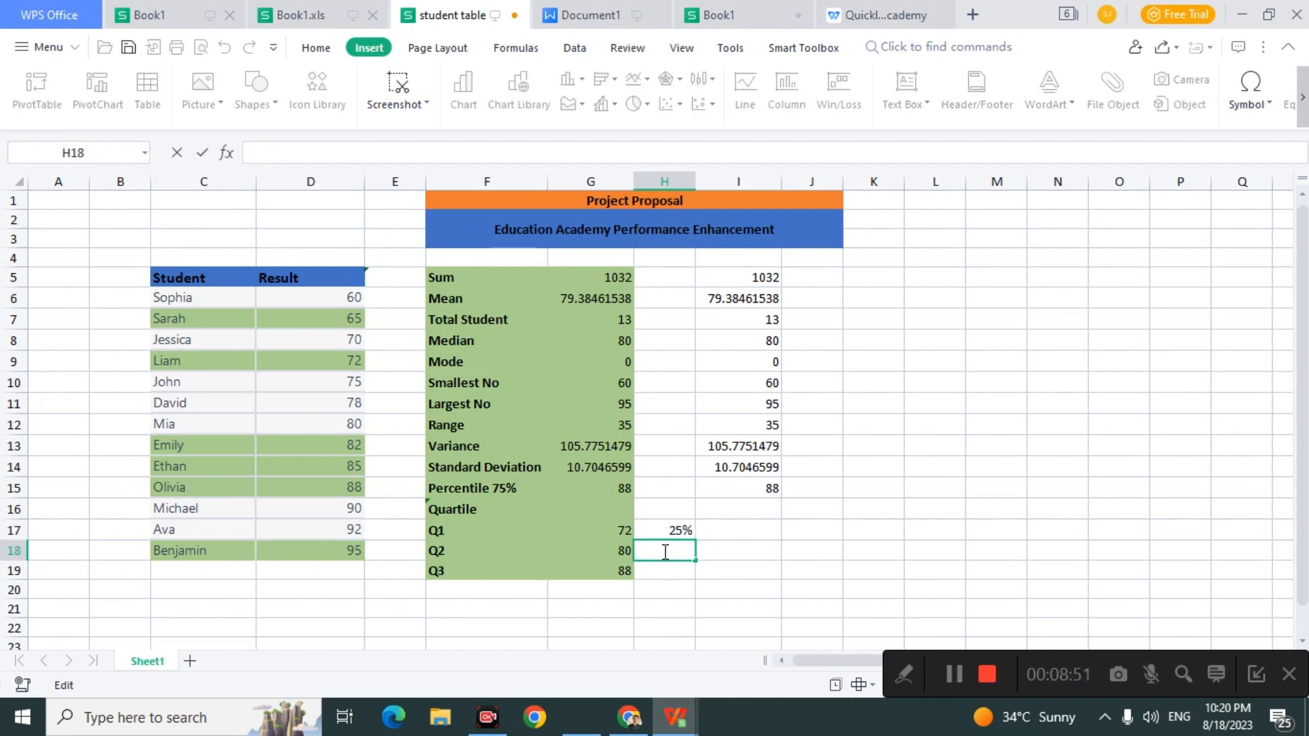
{"action": "type", "text": "6"}
{"action": "type", "text": "0"}
{"action": "type", "text": "%"}
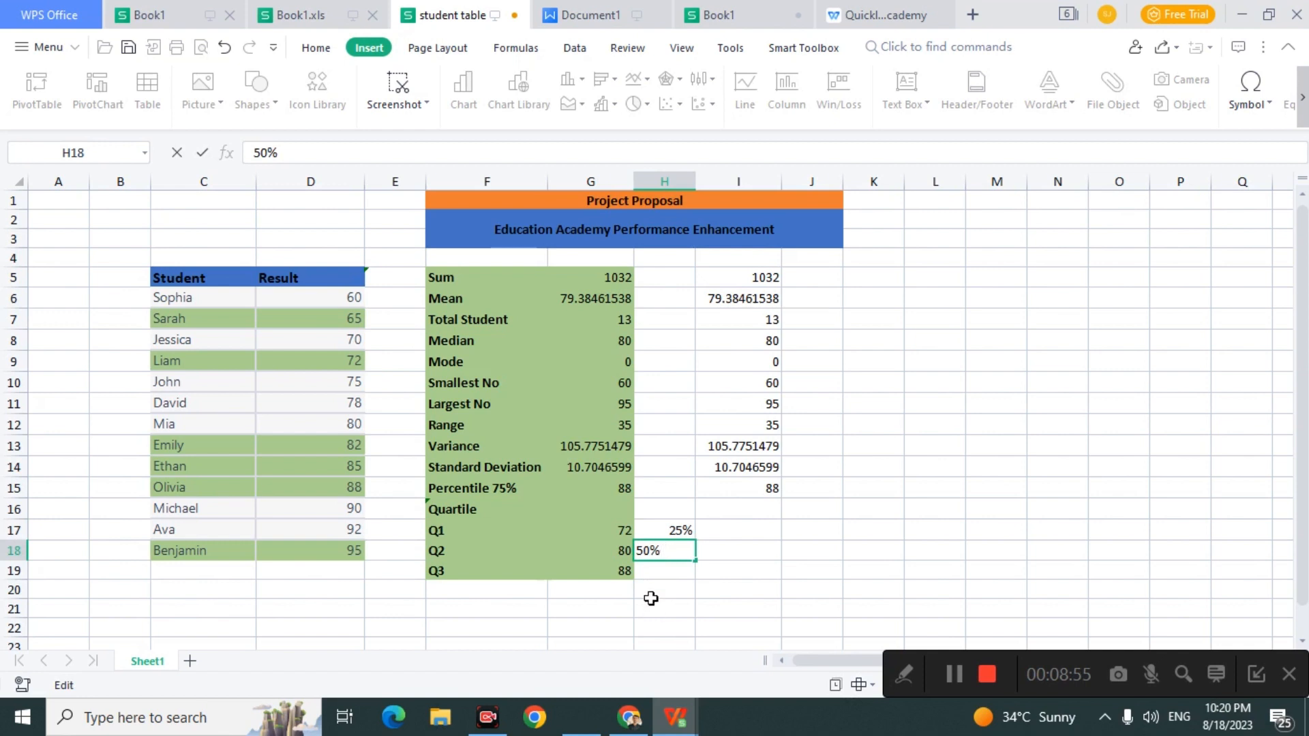
{"action": "left_click", "coordinate": [665, 572]}
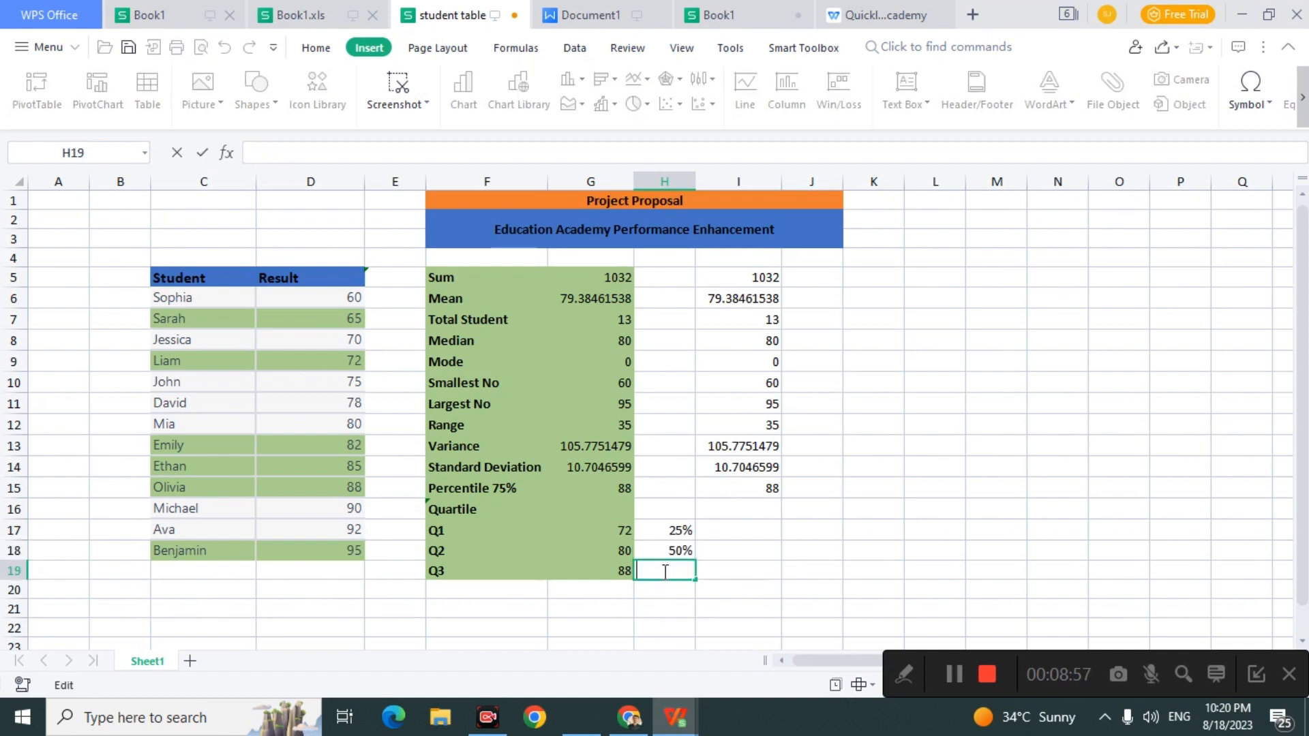
{"action": "type", "text": "75%"}
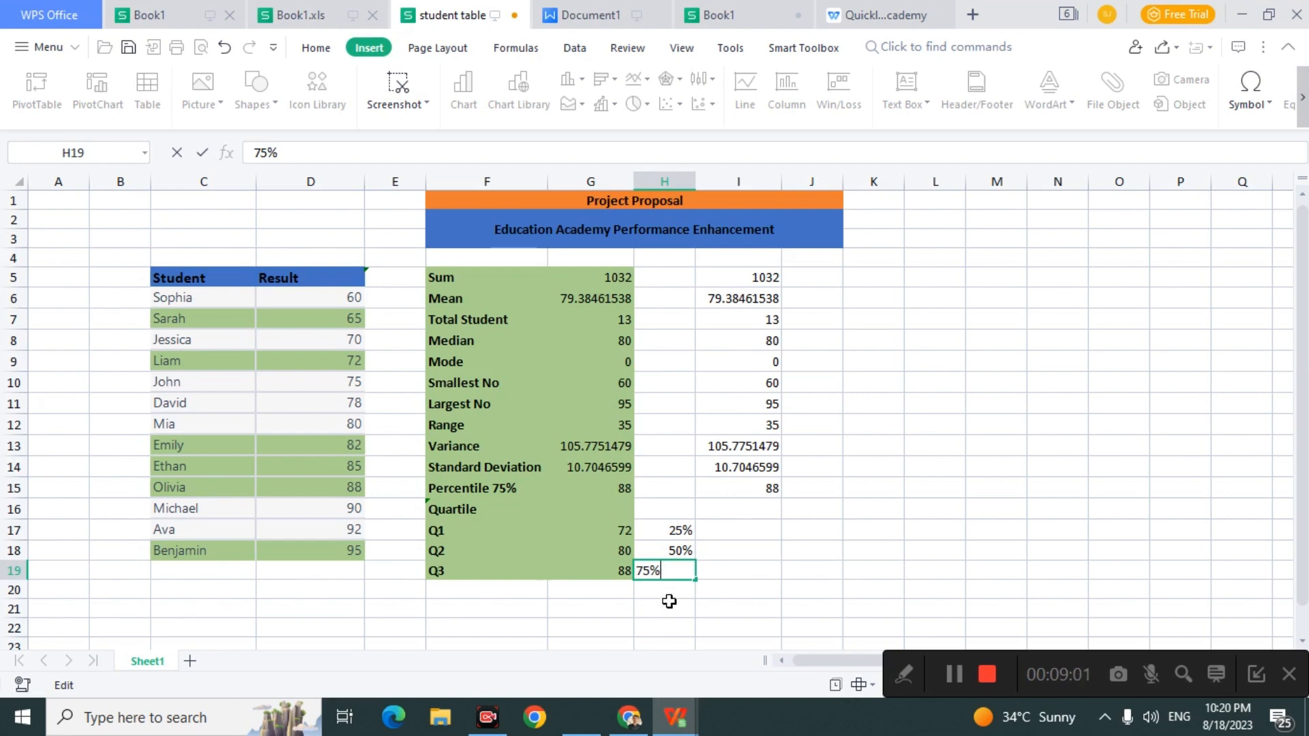
{"action": "left_click", "coordinate": [669, 609]}
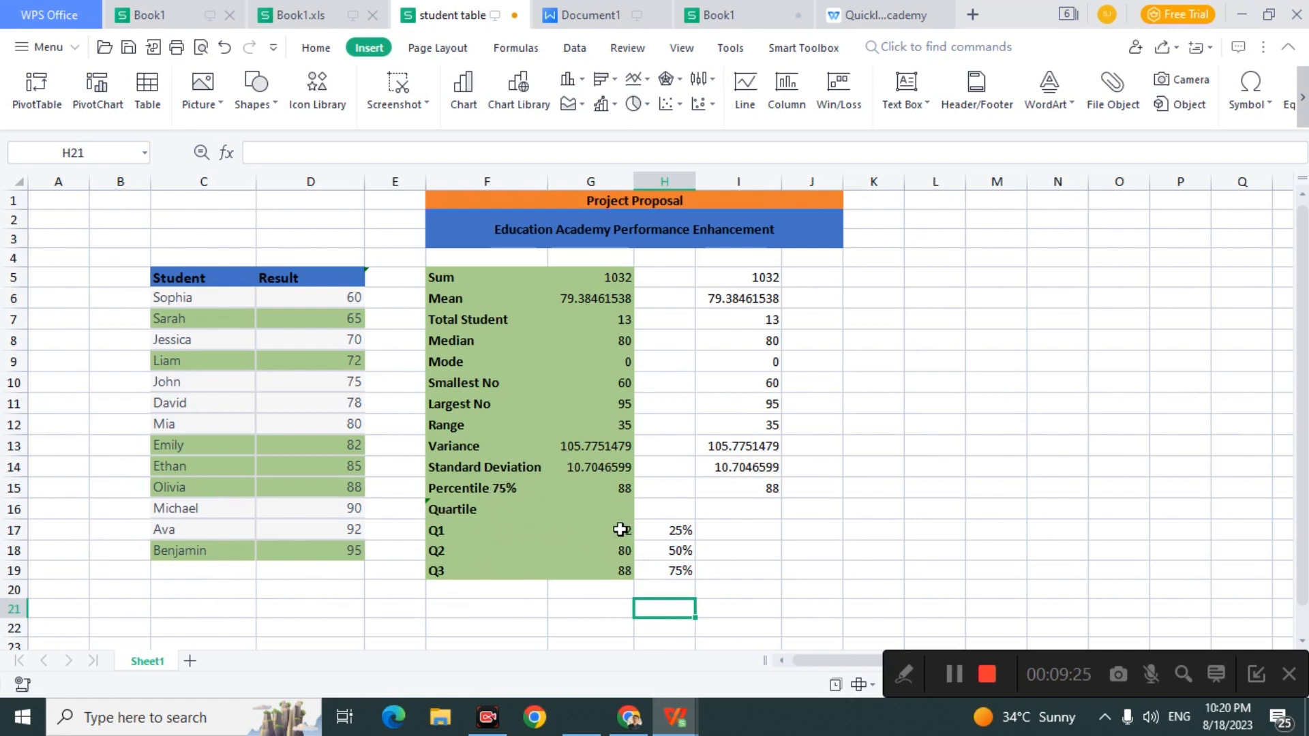
Step: Enter 30% in cell J16 as an example percentile outside the Q1 to Q3 quartiles
{"action": "double_click", "coordinate": [736, 513]}
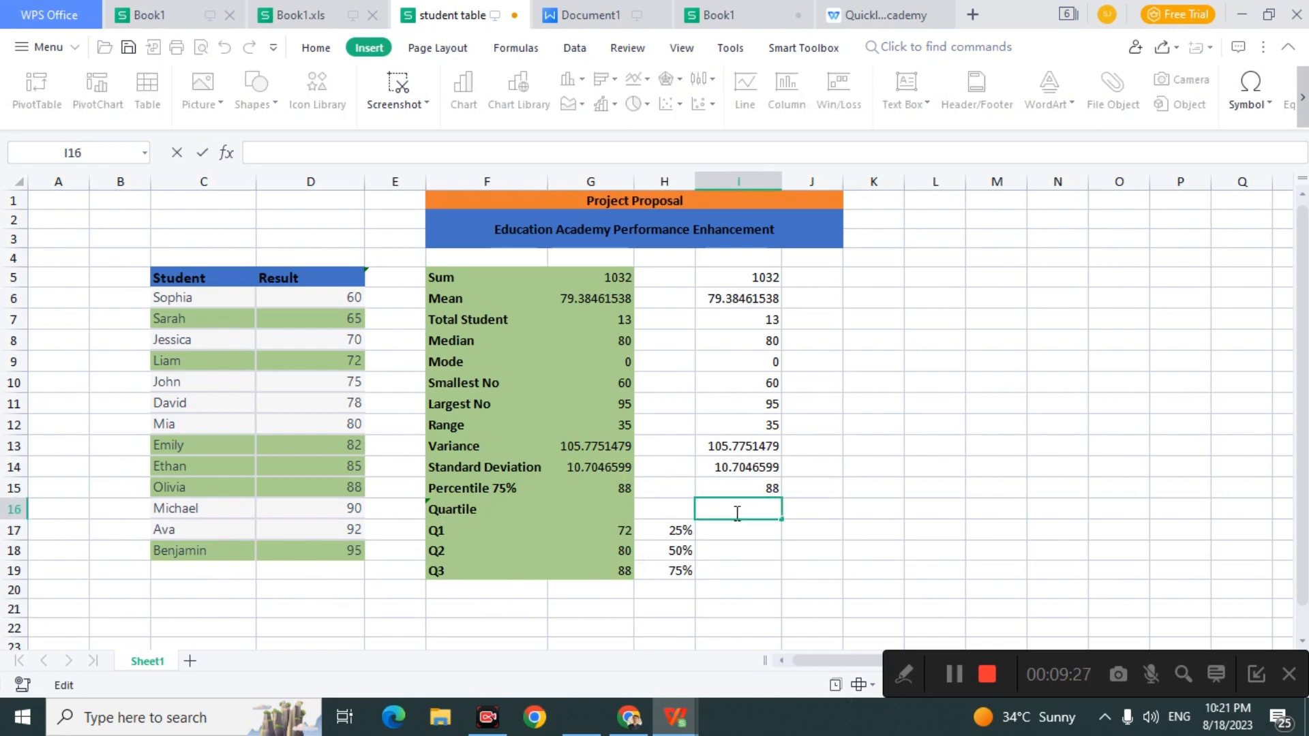
{"action": "left_click", "coordinate": [725, 560]}
{"action": "left_click", "coordinate": [820, 517]}
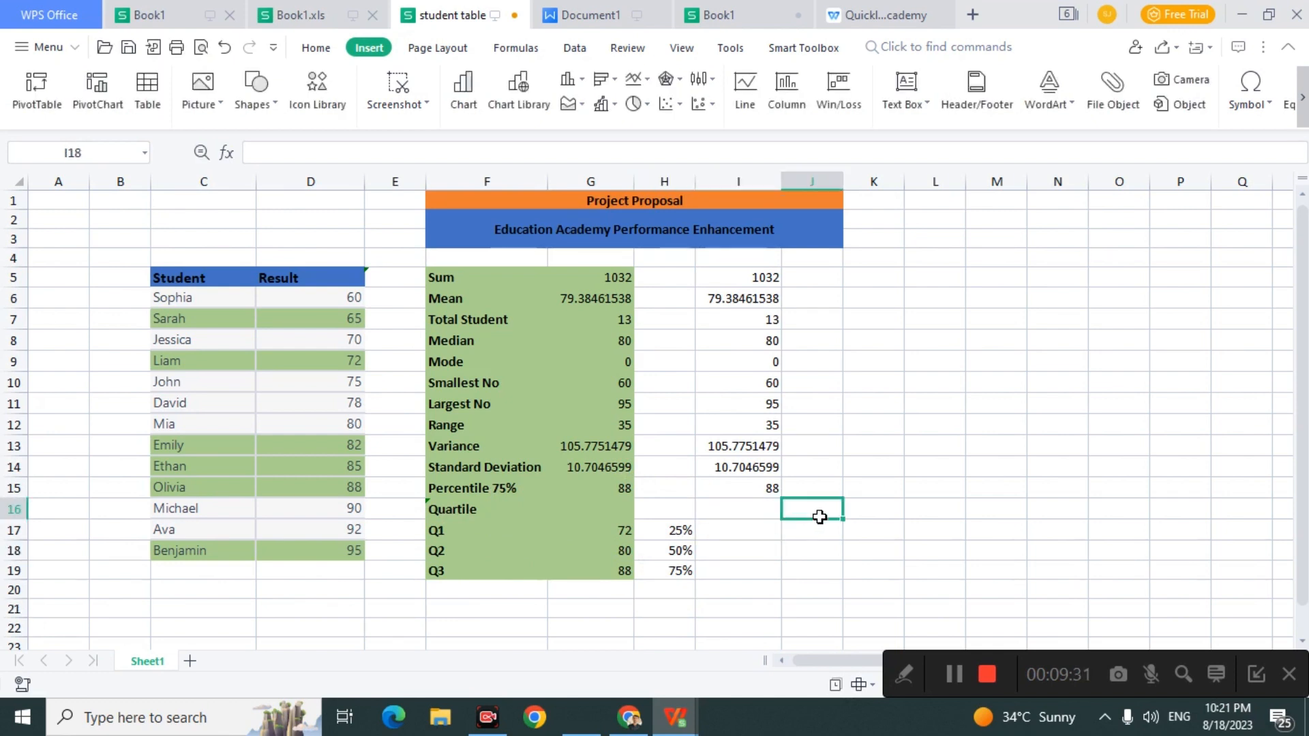
{"action": "type", "text": "30"}
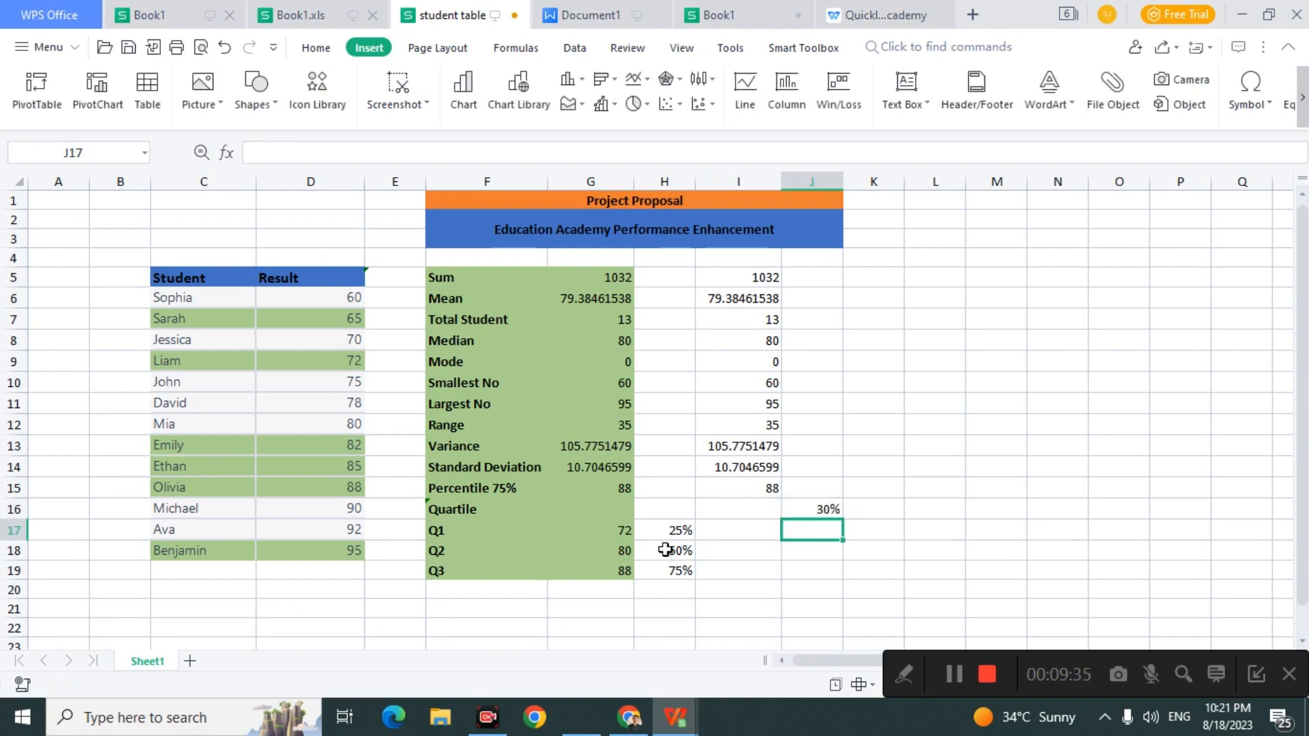
{"action": "left_click_drag", "start_coordinate": [437, 513], "coordinate": [509, 579]}
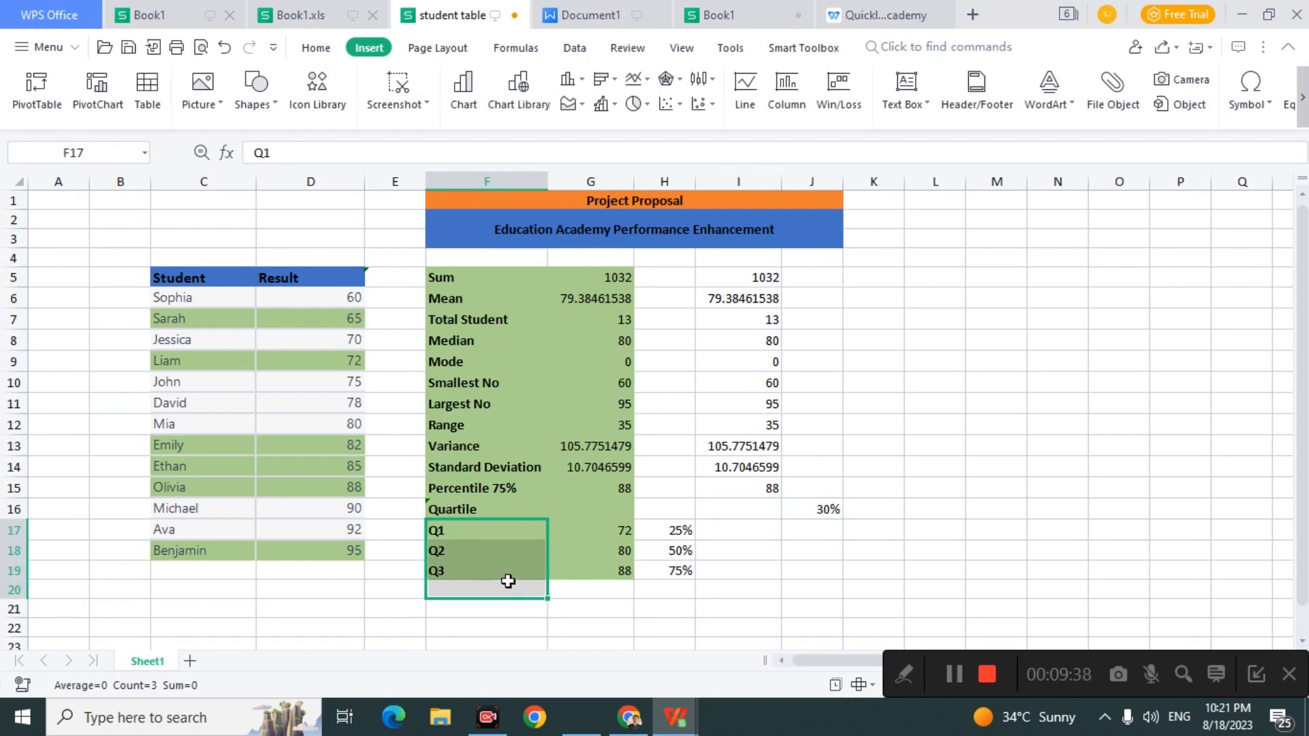
Step: Calculate the 30% percentile of the results in cell K16 with PERCENTILE over D6:D18, dismissing the browser notification
{"action": "double_click", "coordinate": [768, 509]}
{"action": "double_click", "coordinate": [888, 510]}
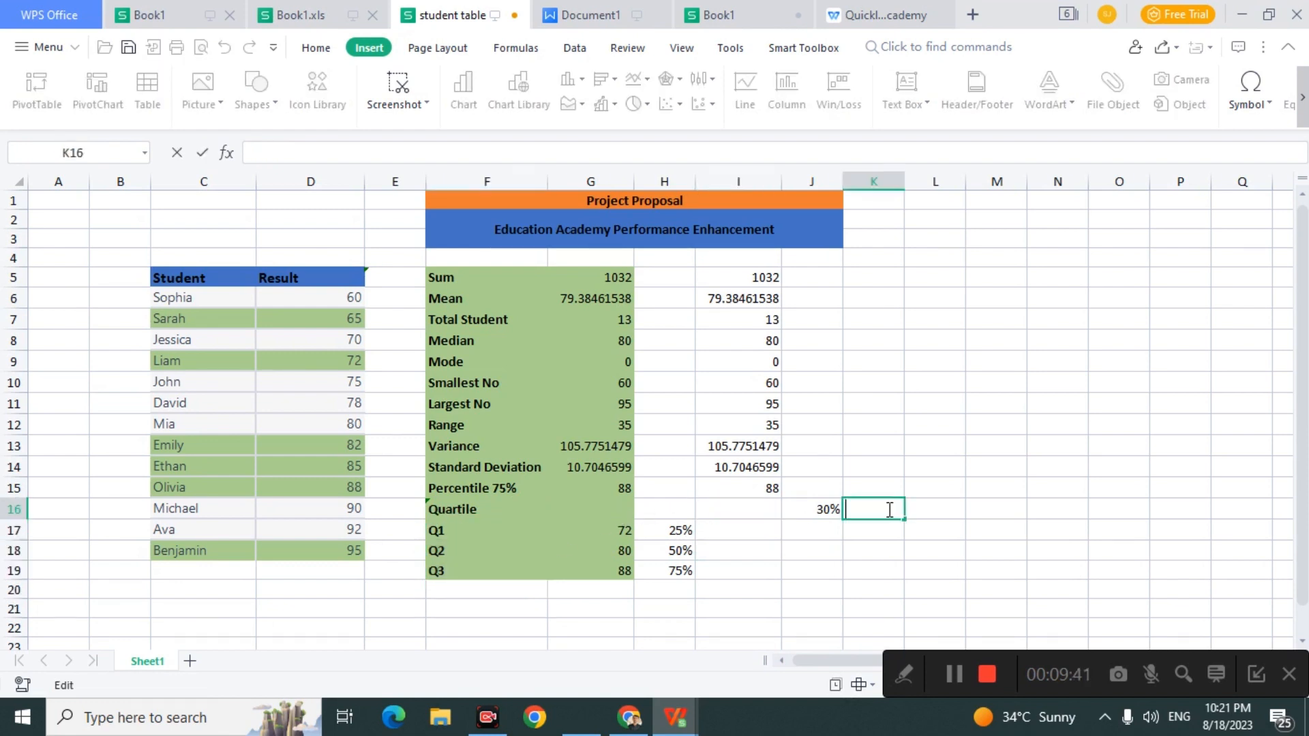
{"action": "type", "text": "=perxc"}
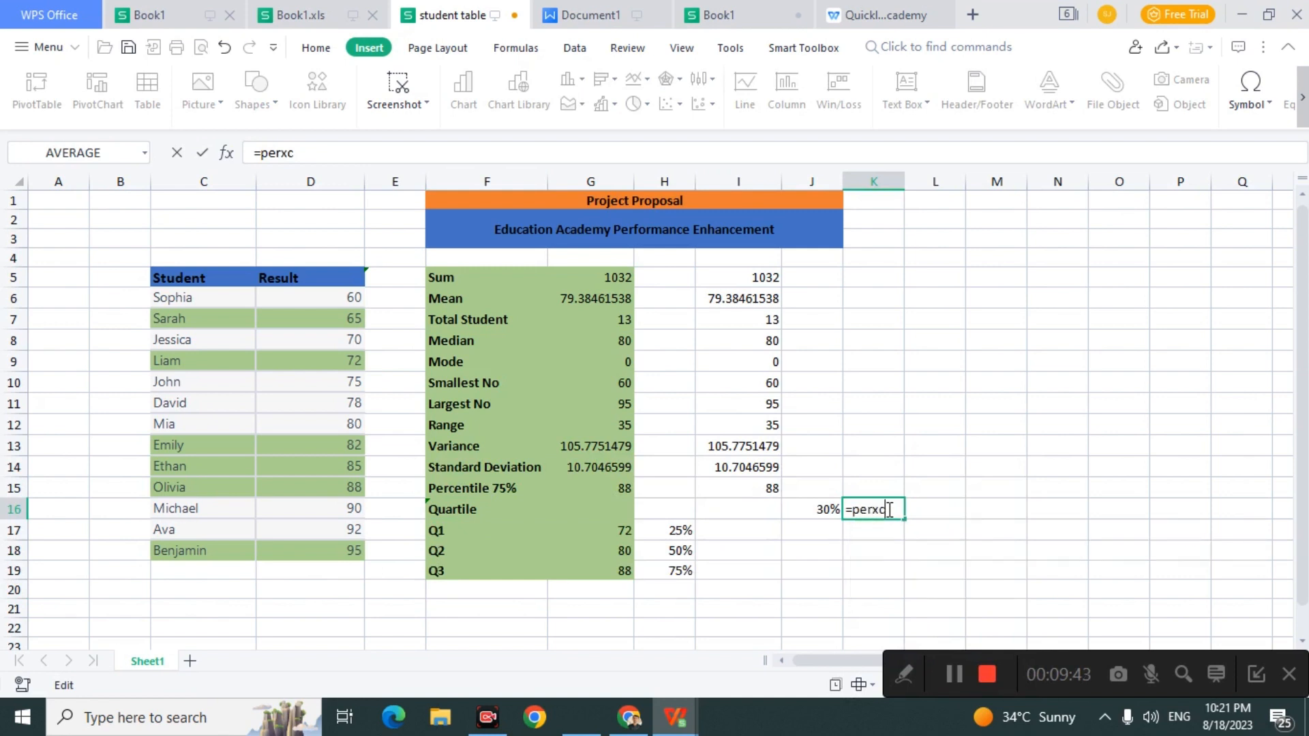
{"action": "key", "text": "BackSpace"}
{"action": "type", "text": "c"}
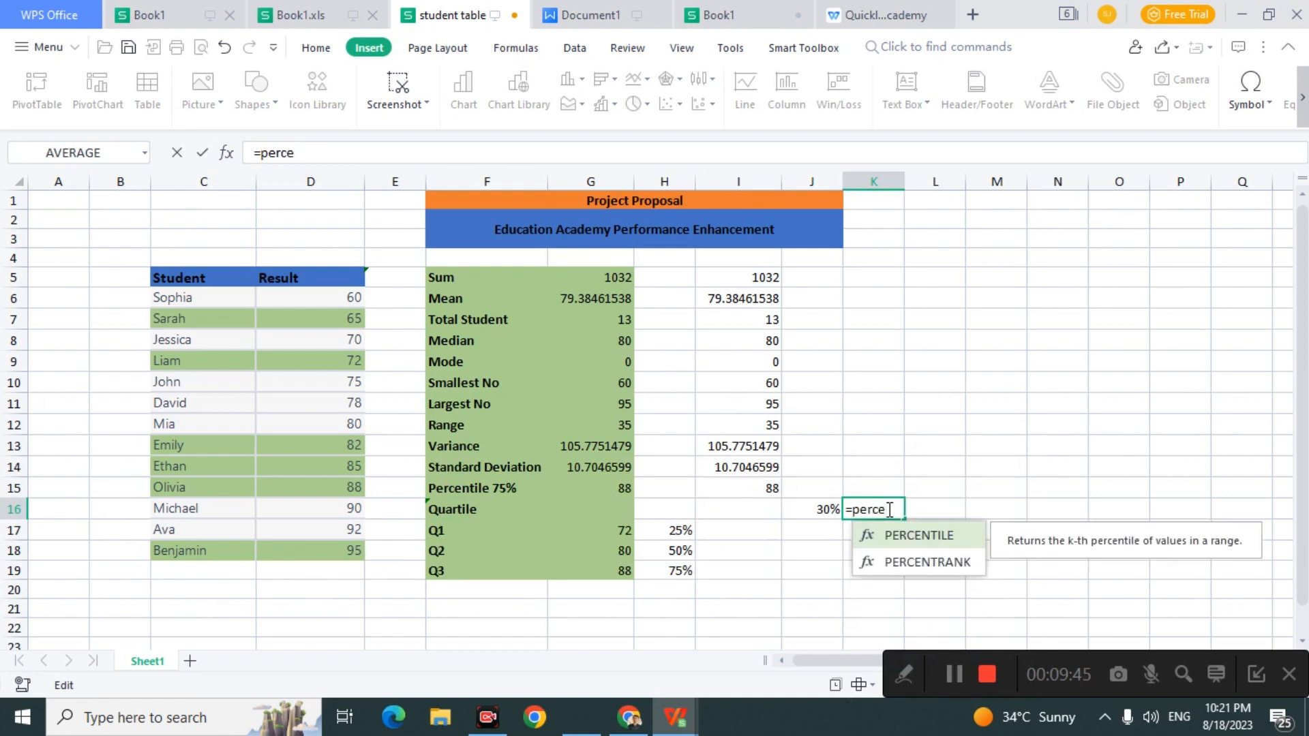
{"action": "double_click", "coordinate": [897, 537]}
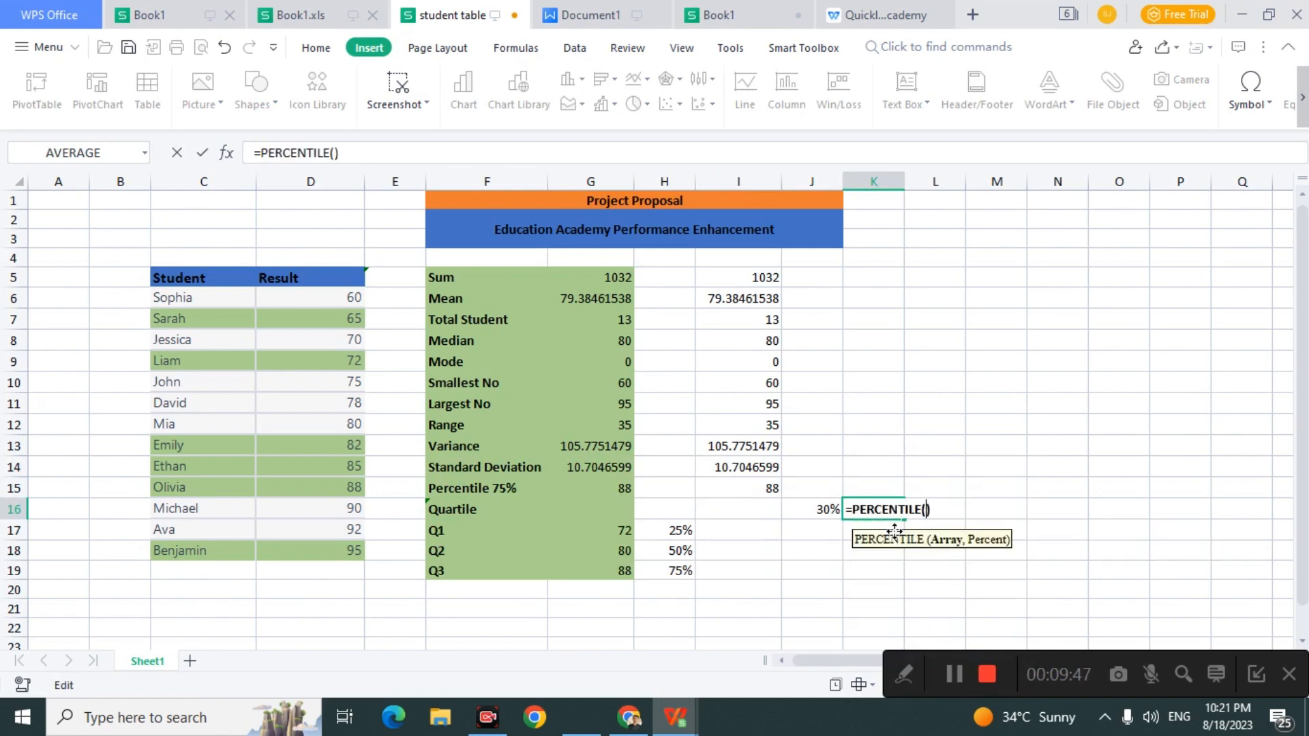
{"action": "left_click", "coordinate": [344, 298]}
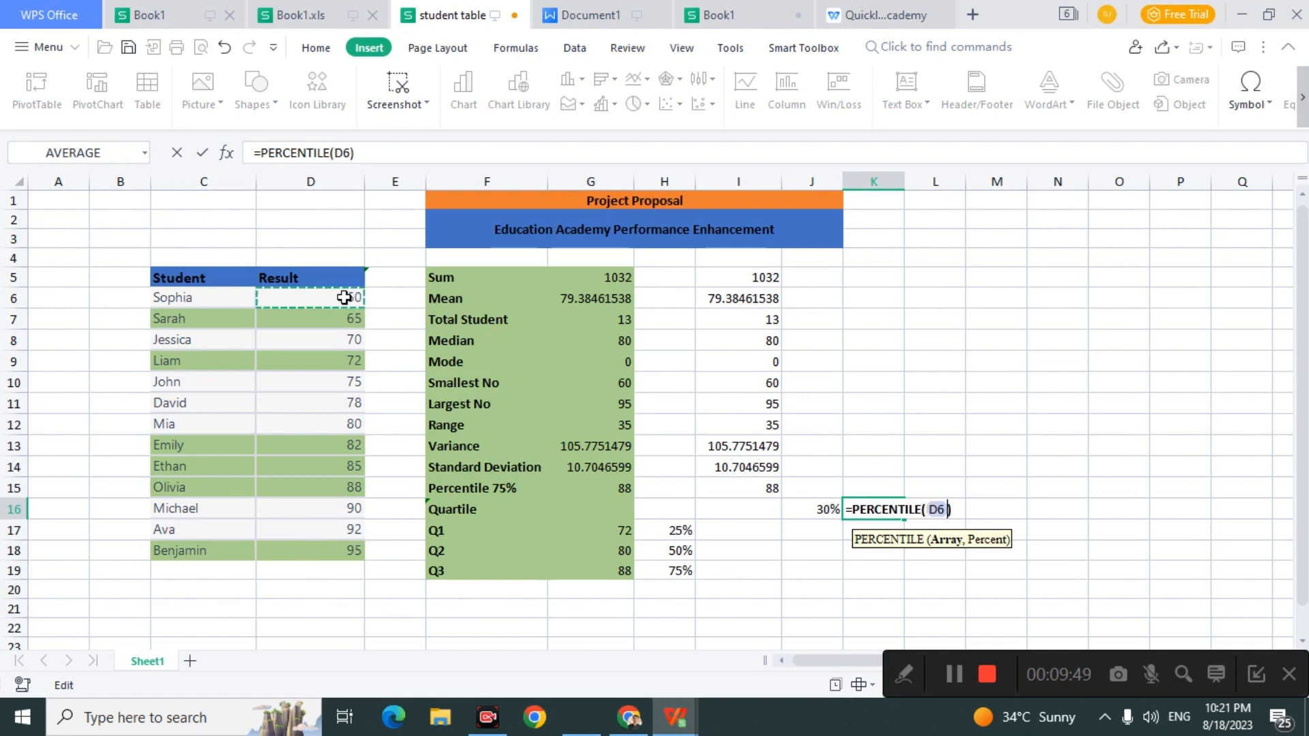
{"action": "left_click_drag", "start_coordinate": [344, 298], "coordinate": [330, 556]}
{"action": "type", "text": ",3"}
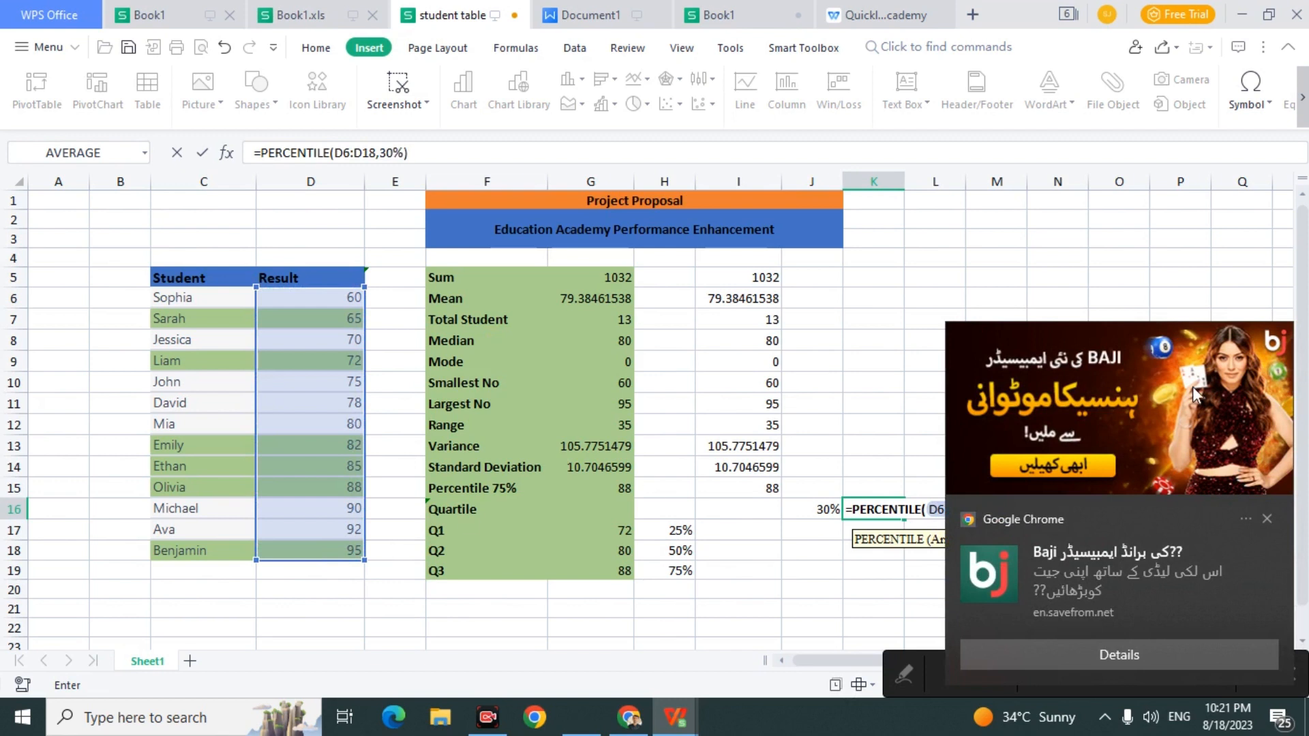
{"action": "type", "text": "0%"}
{"action": "left_click", "coordinate": [1266, 521]}
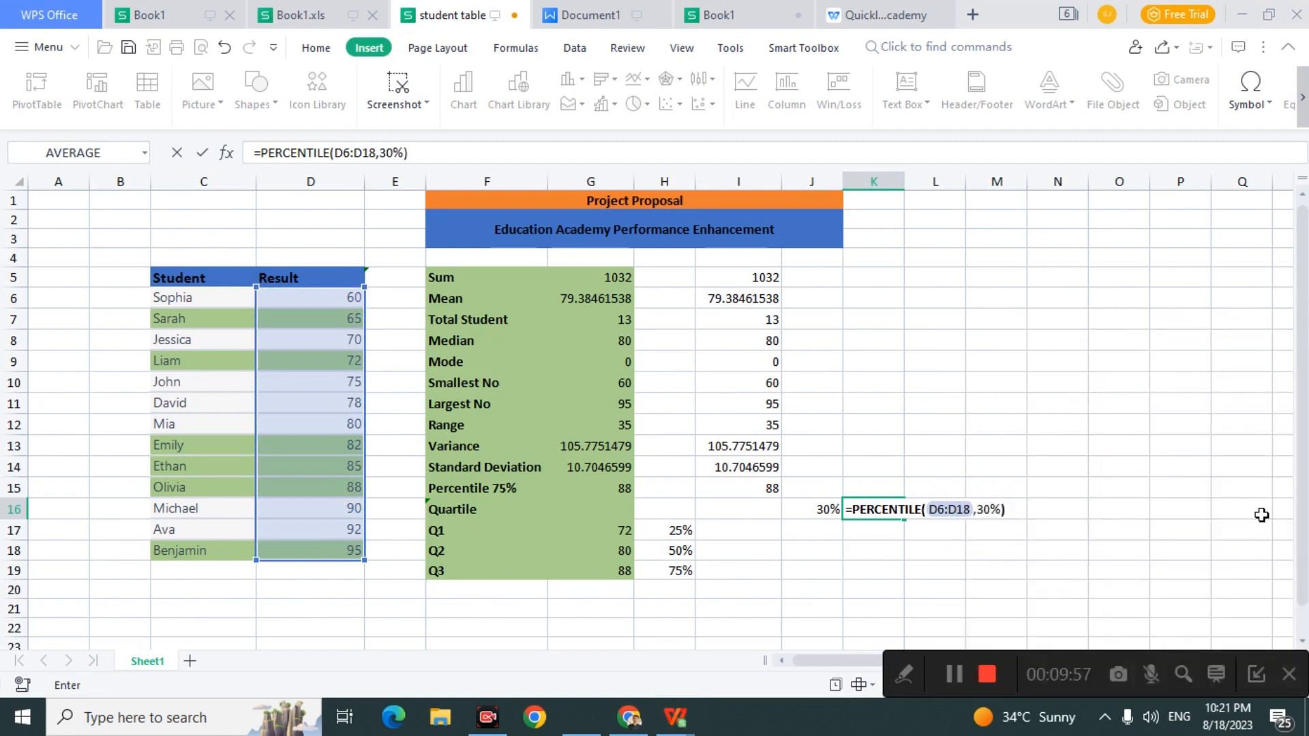
{"action": "key", "text": "Return"}
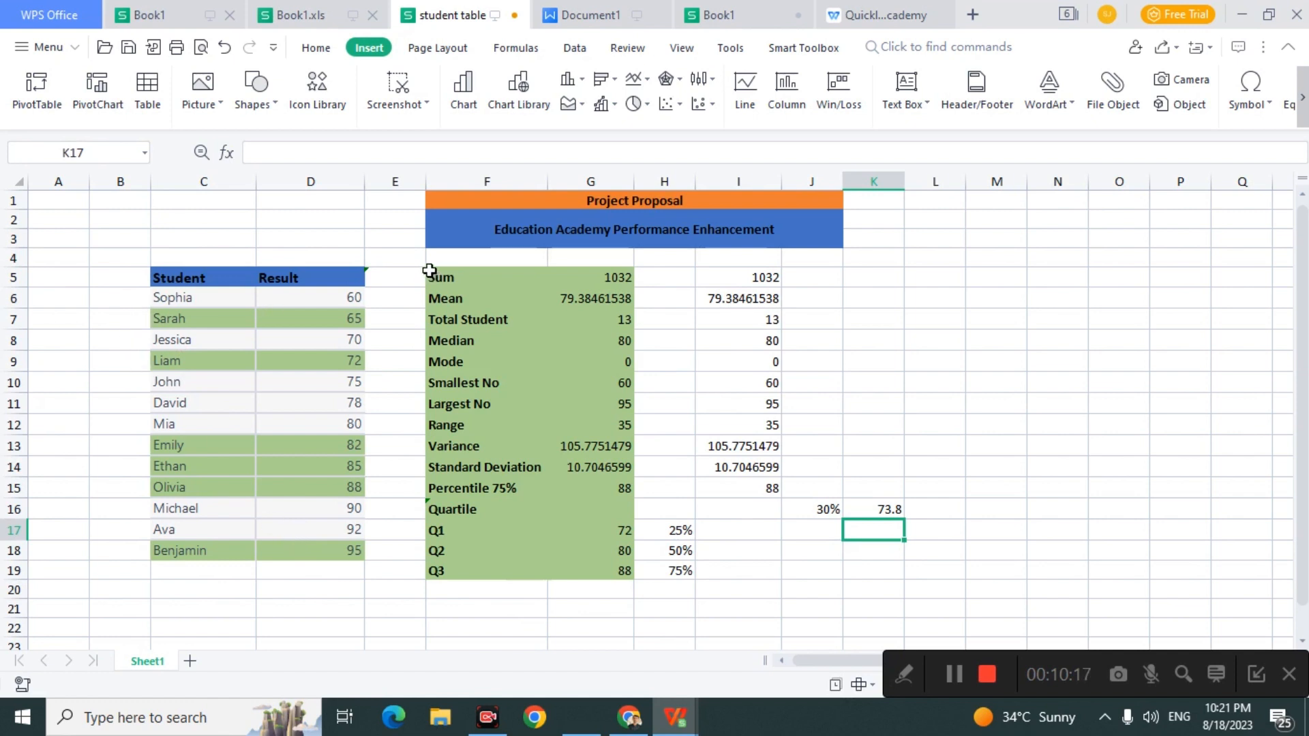
Step: Review the completed statistics table from Sum to Q3 in columns F and G, and the student results in columns C and D
{"action": "left_click_drag", "start_coordinate": [416, 277], "coordinate": [609, 579]}
{"action": "left_click", "coordinate": [585, 603]}
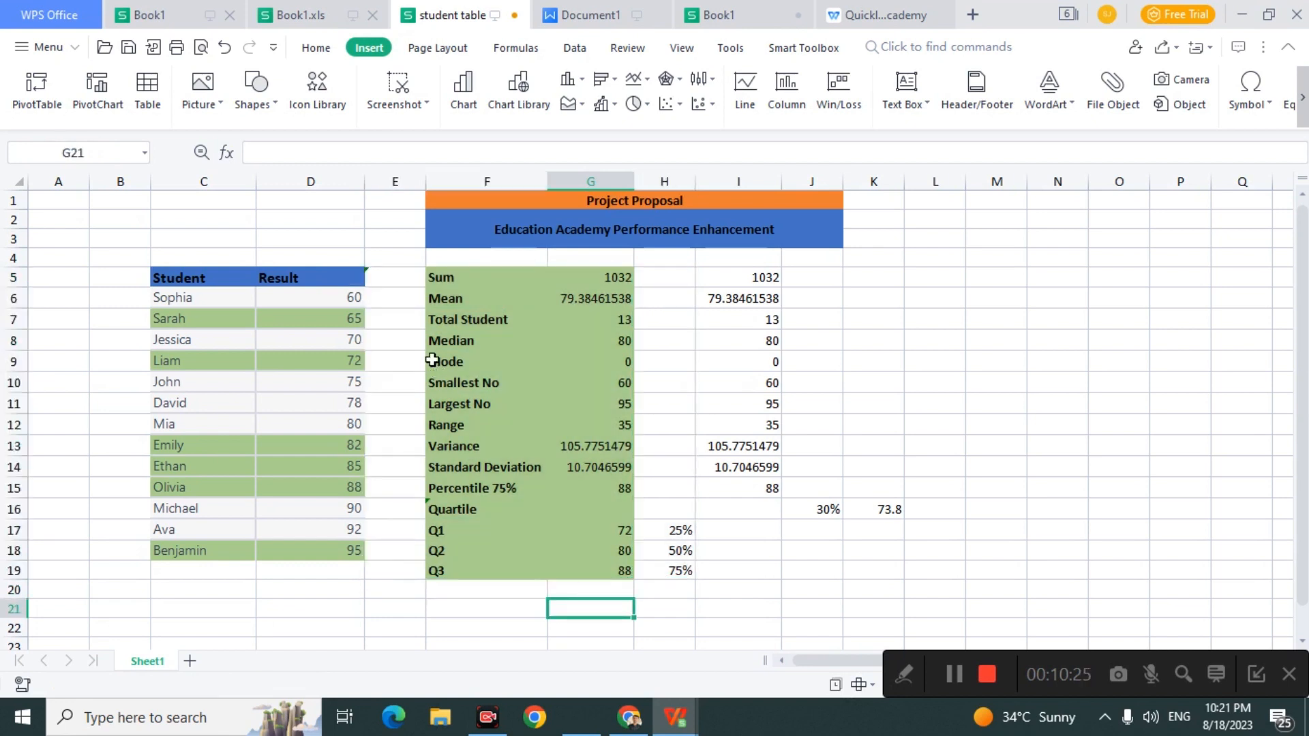
{"action": "left_click_drag", "start_coordinate": [421, 276], "coordinate": [593, 579]}
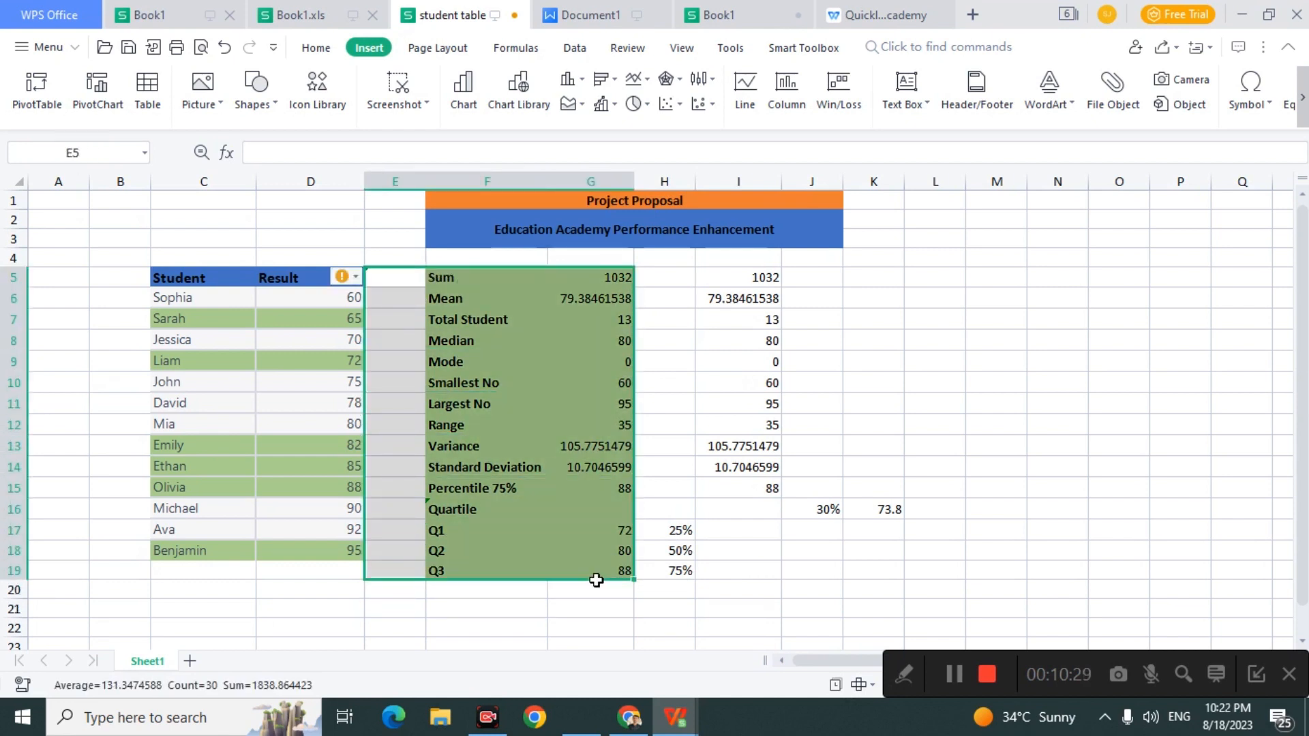
{"action": "left_click", "coordinate": [581, 607]}
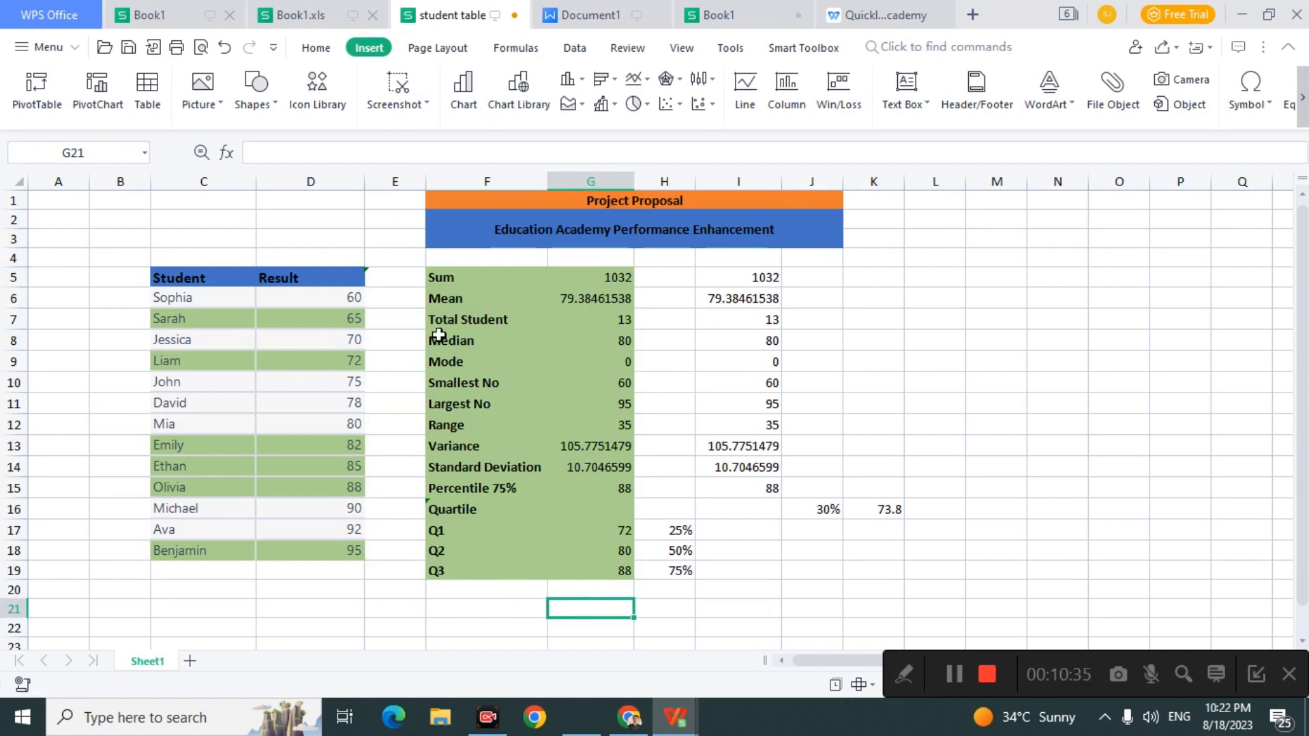
{"action": "left_click", "coordinate": [424, 278]}
{"action": "left_click_drag", "start_coordinate": [427, 277], "coordinate": [592, 572]}
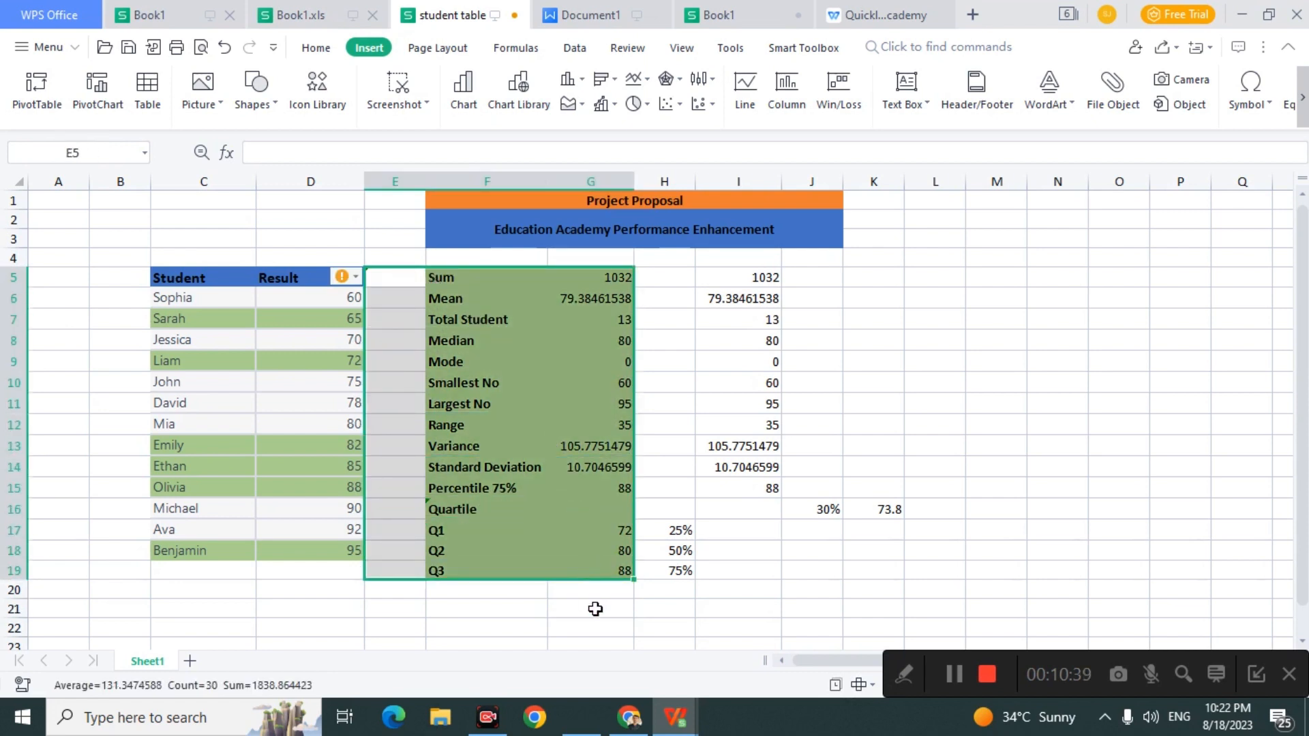
{"action": "left_click", "coordinate": [593, 608]}
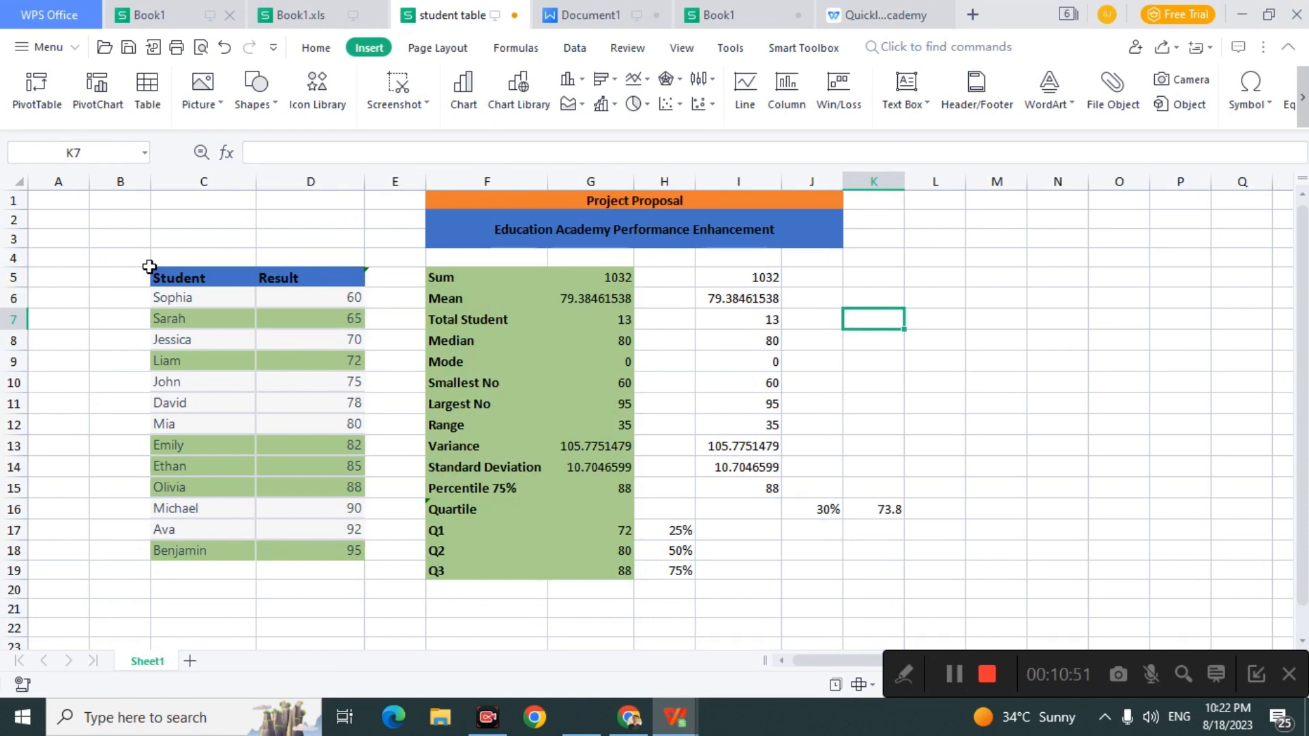
{"action": "left_click_drag", "start_coordinate": [150, 266], "coordinate": [328, 543]}
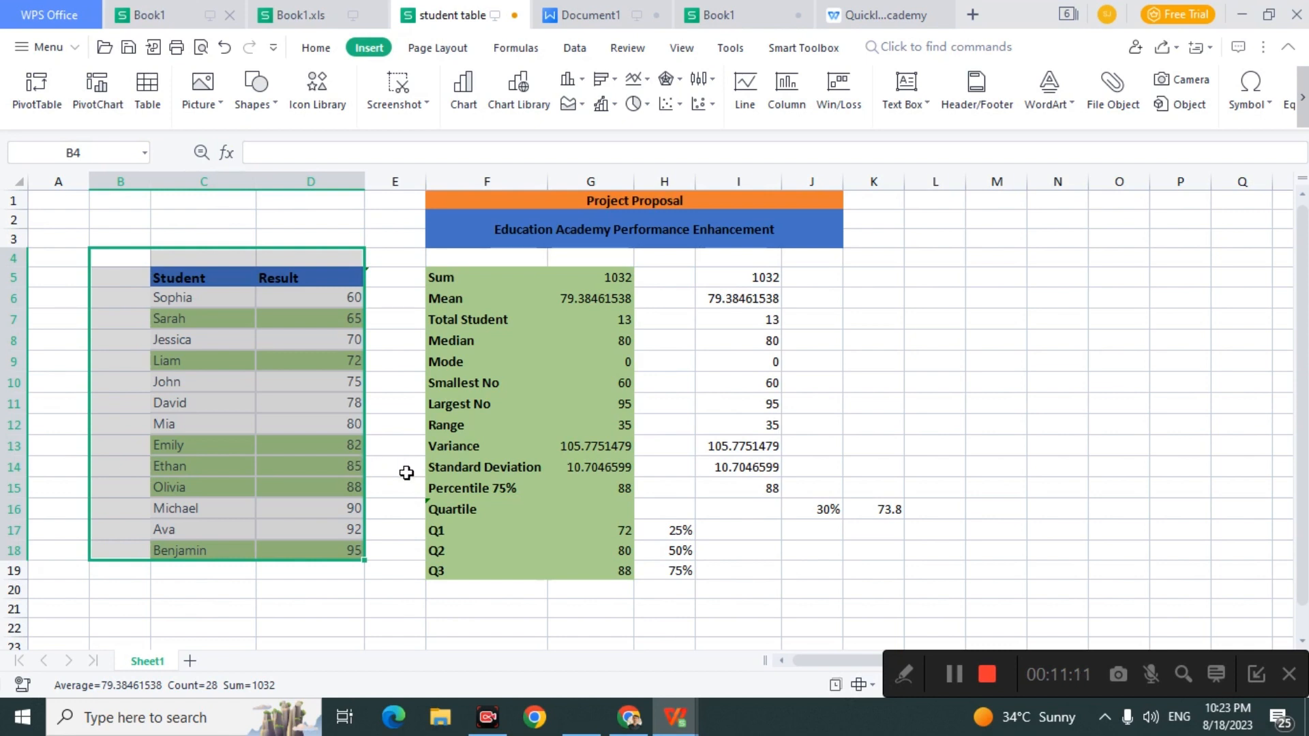
{"action": "left_click_drag", "start_coordinate": [404, 469], "coordinate": [462, 278]}
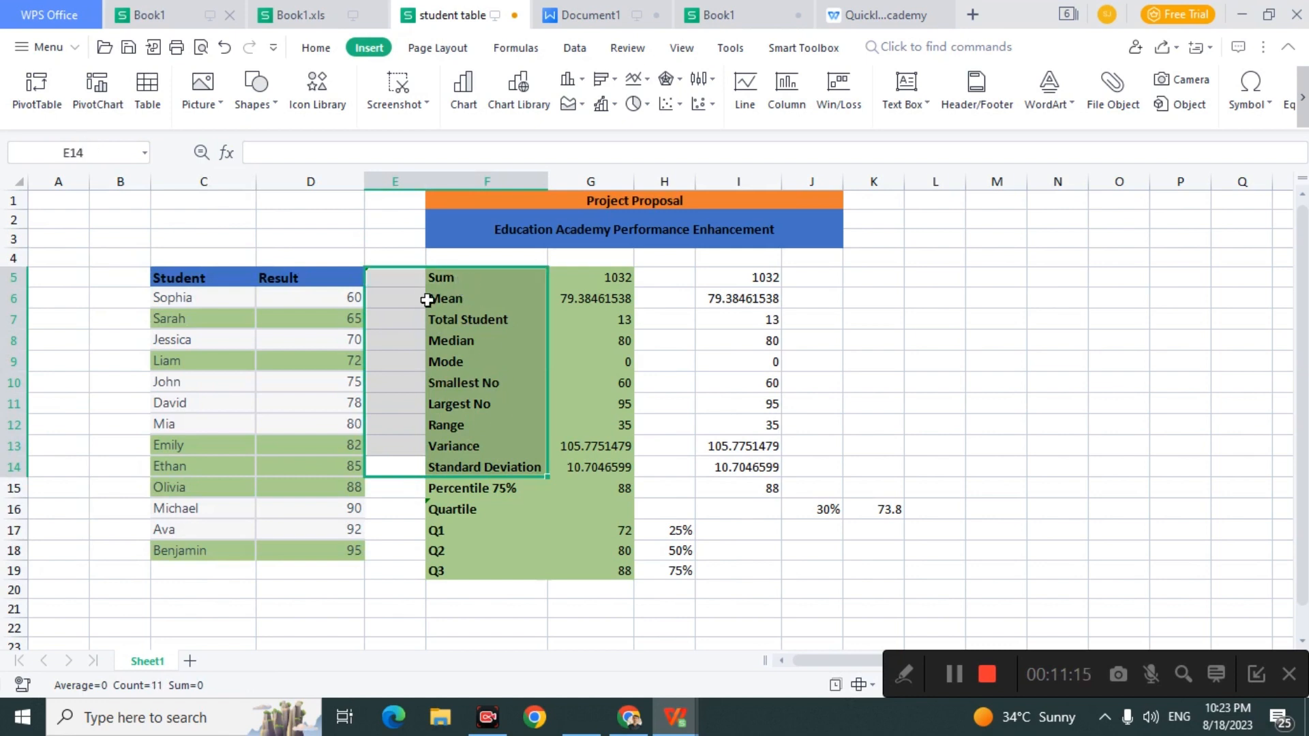
{"action": "double_click", "coordinate": [420, 279]}
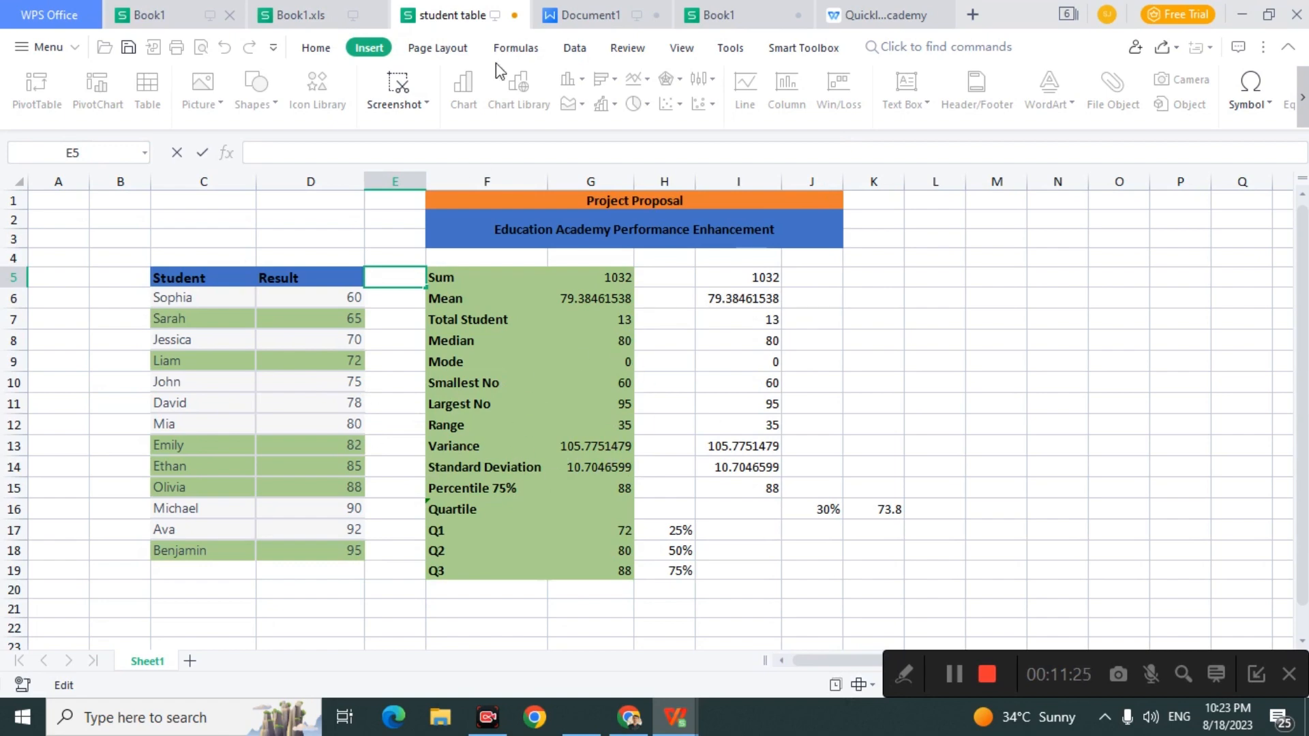
Step: Switch to Document1 and review the written interpretation of the student statistics, from Average Test Score (Mean) through the Benefits and Overall Improvement sections
{"action": "left_click", "coordinate": [568, 17]}
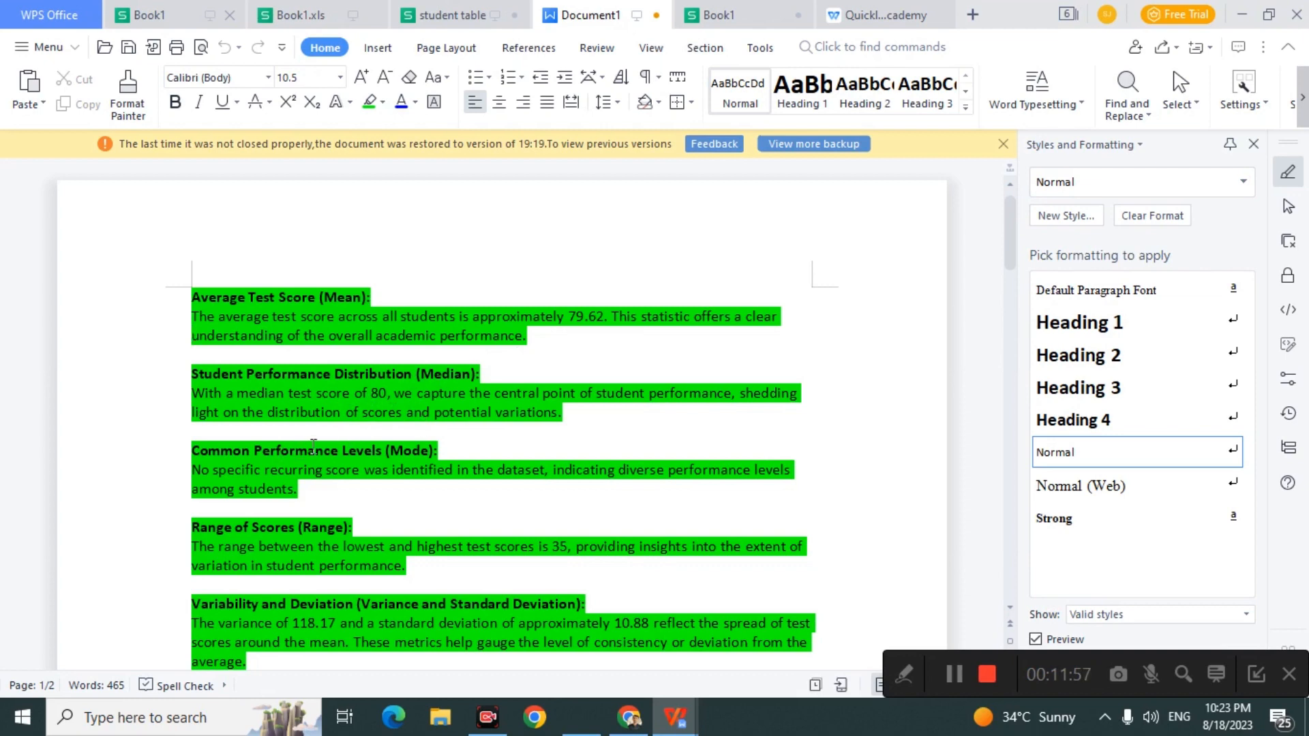
{"action": "scroll", "coordinate": [329, 469], "scroll_direction": "down", "scroll_amount": 4}
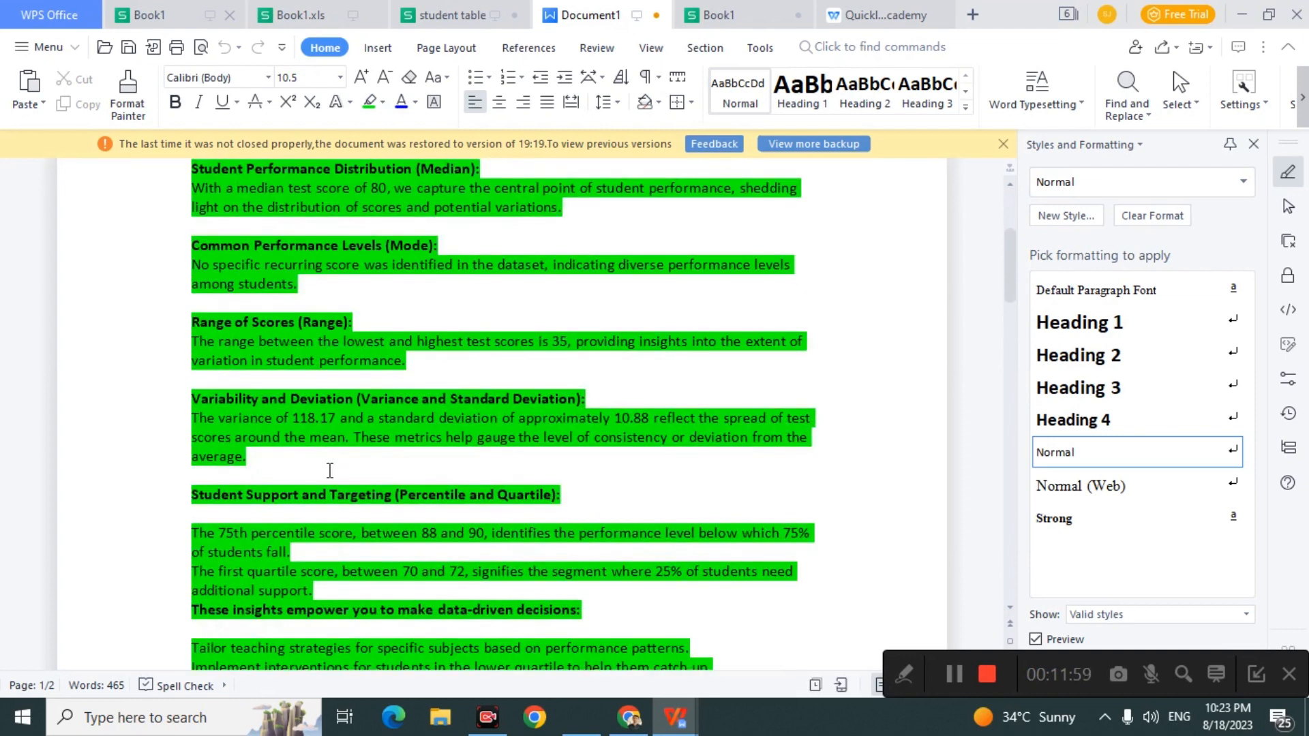
{"action": "scroll", "coordinate": [244, 330], "scroll_direction": "down", "scroll_amount": 2}
{"action": "scroll", "coordinate": [244, 330], "scroll_direction": "down", "scroll_amount": 3}
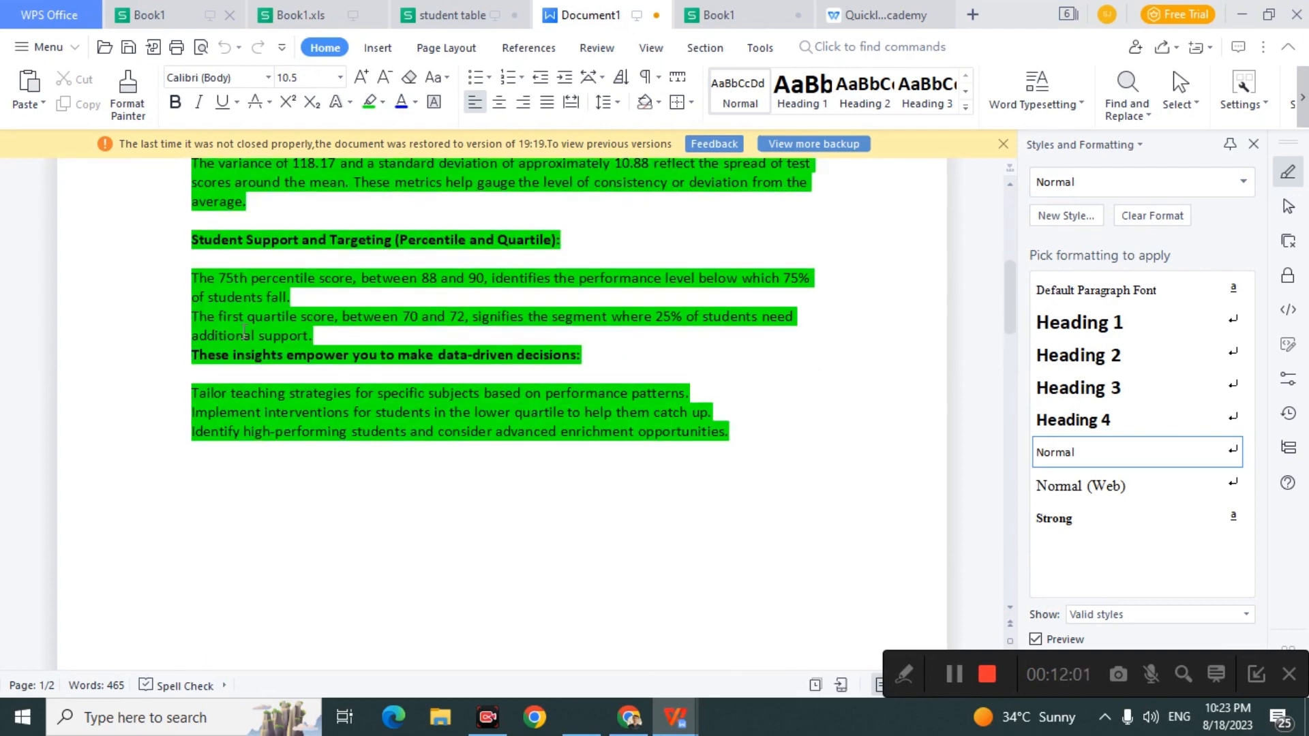
{"action": "scroll", "coordinate": [244, 330], "scroll_direction": "up", "scroll_amount": 5}
{"action": "scroll", "coordinate": [244, 331], "scroll_direction": "down", "scroll_amount": 6}
{"action": "scroll", "coordinate": [244, 332], "scroll_direction": "down", "scroll_amount": 6}
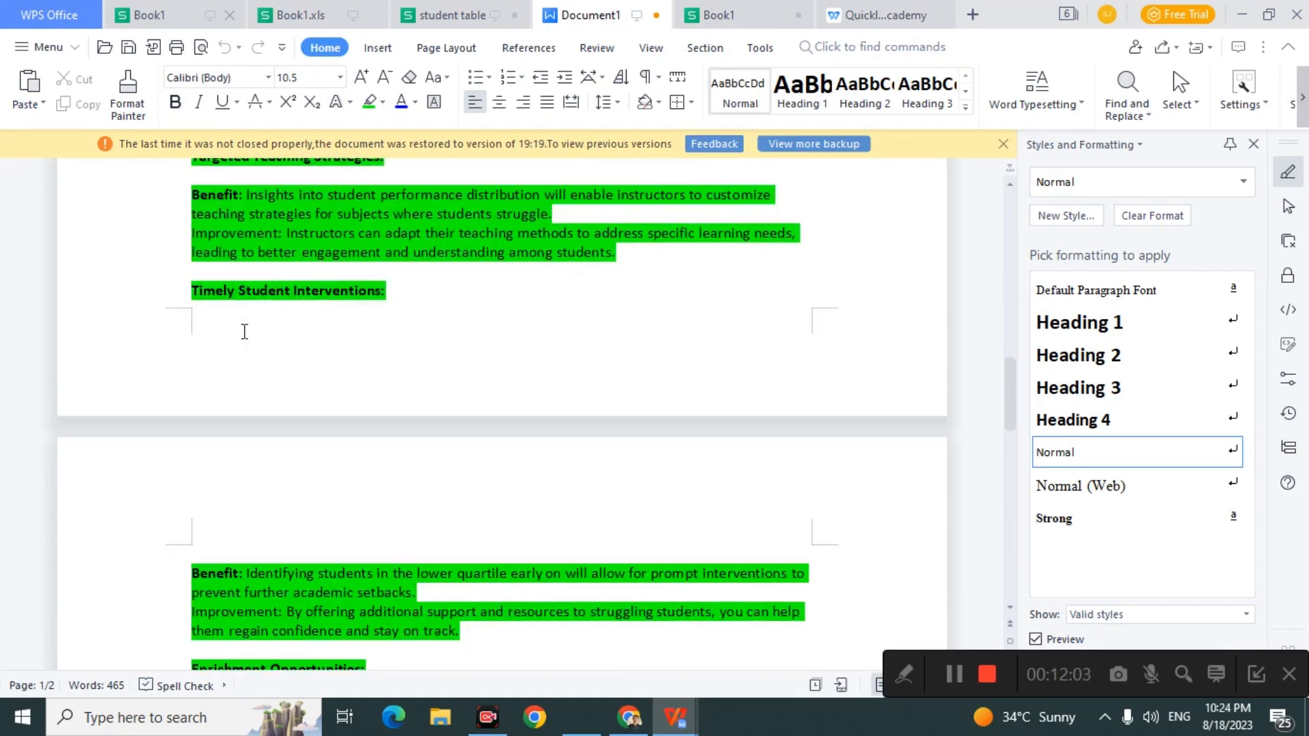
{"action": "scroll", "coordinate": [244, 331], "scroll_direction": "down", "scroll_amount": 8}
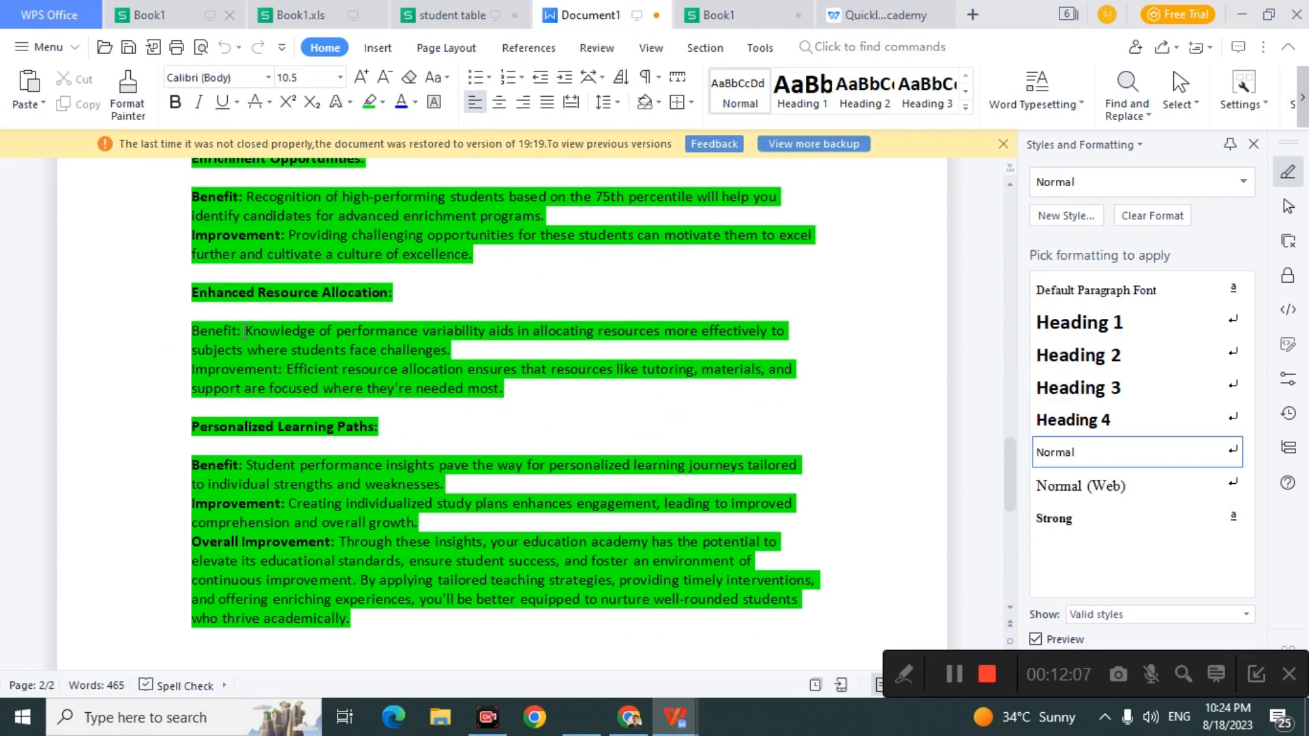
{"action": "scroll", "coordinate": [241, 310], "scroll_direction": "down", "scroll_amount": 5}
{"action": "scroll", "coordinate": [241, 310], "scroll_direction": "down", "scroll_amount": 3}
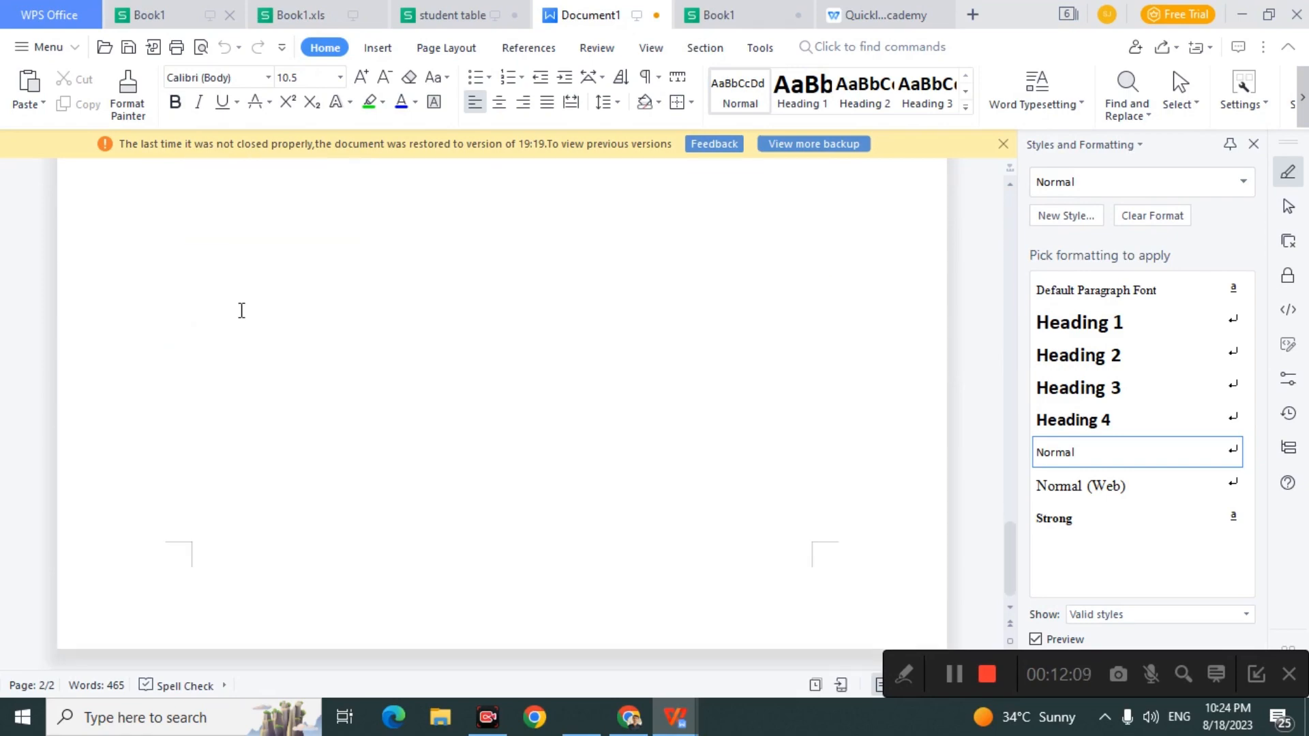
{"action": "scroll", "coordinate": [242, 310], "scroll_direction": "up", "scroll_amount": 15}
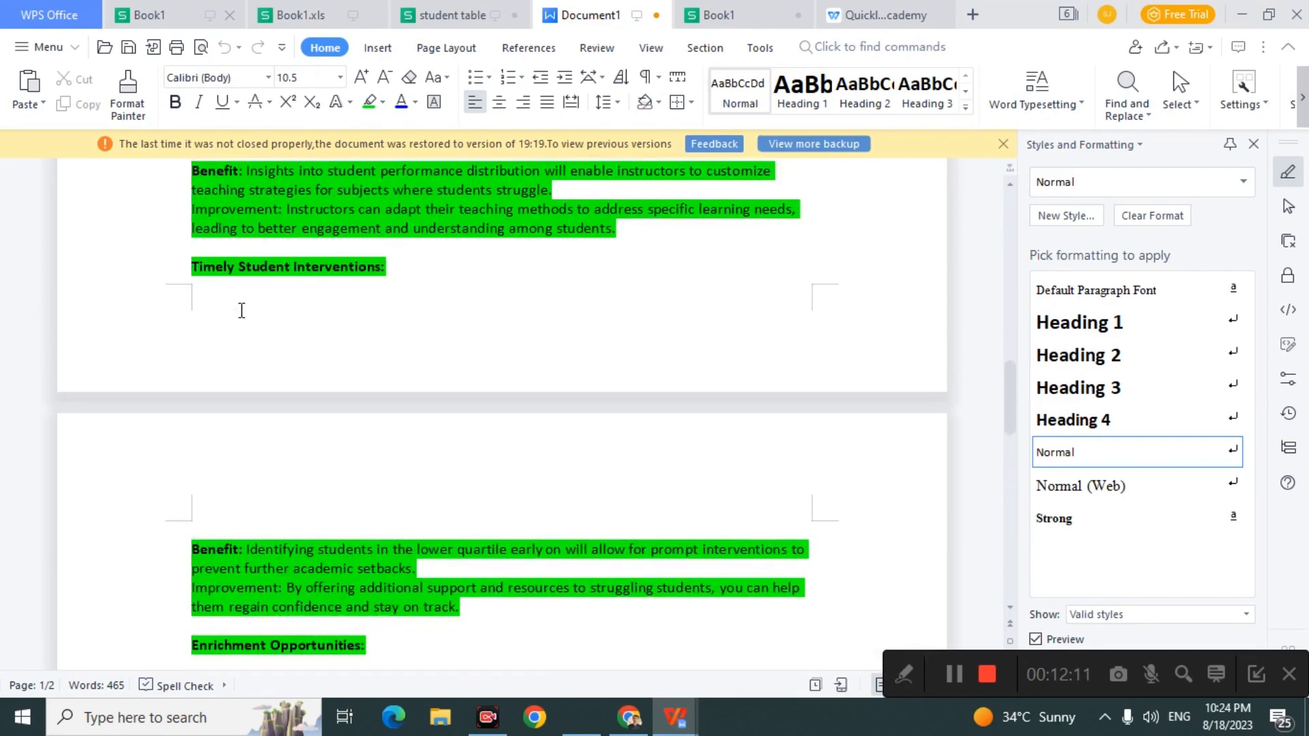
{"action": "scroll", "coordinate": [241, 311], "scroll_direction": "up", "scroll_amount": 3}
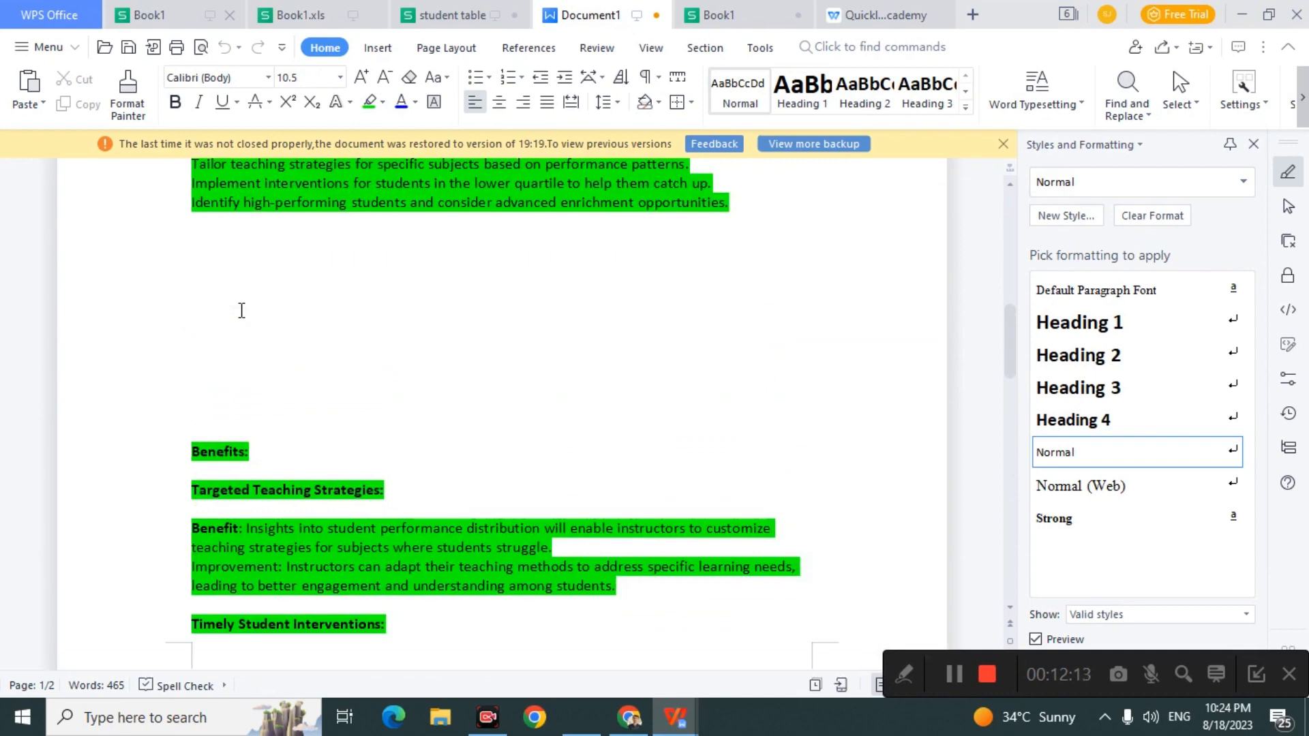
{"action": "scroll", "coordinate": [241, 310], "scroll_direction": "up", "scroll_amount": 8}
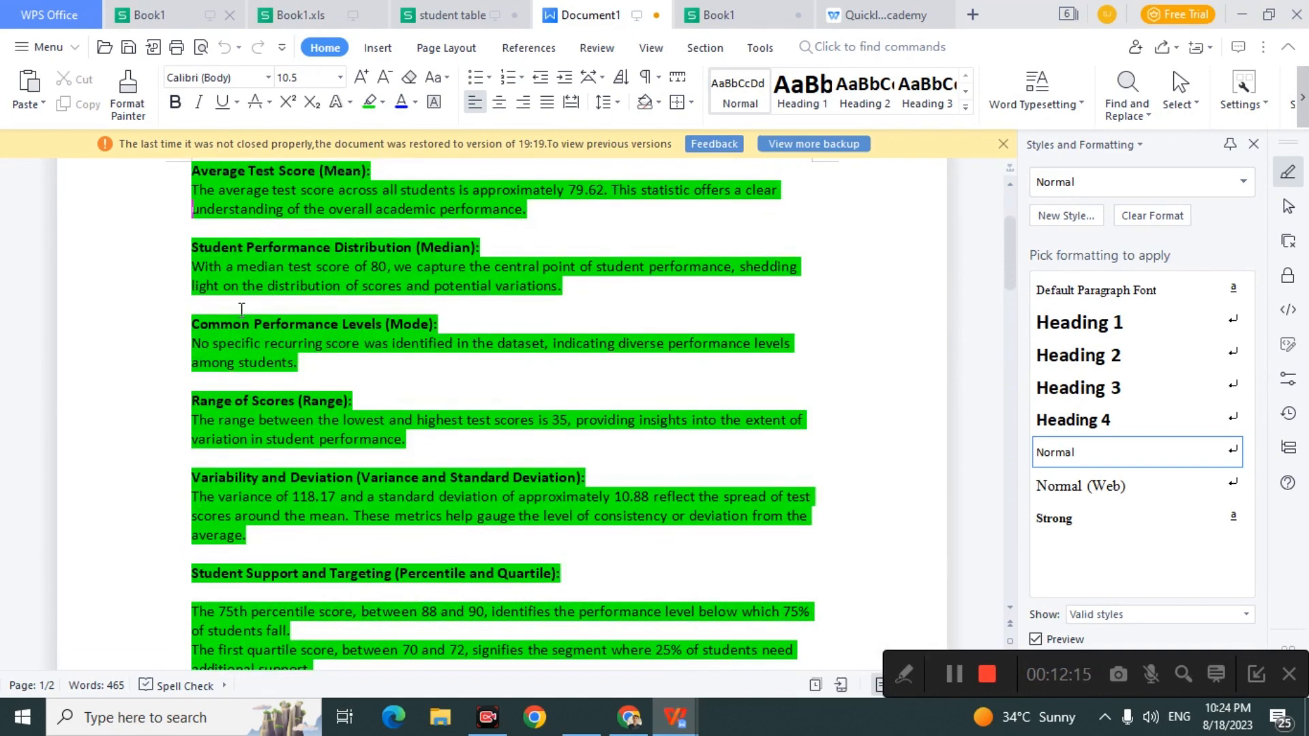
{"action": "scroll", "coordinate": [242, 310], "scroll_direction": "down", "scroll_amount": 14}
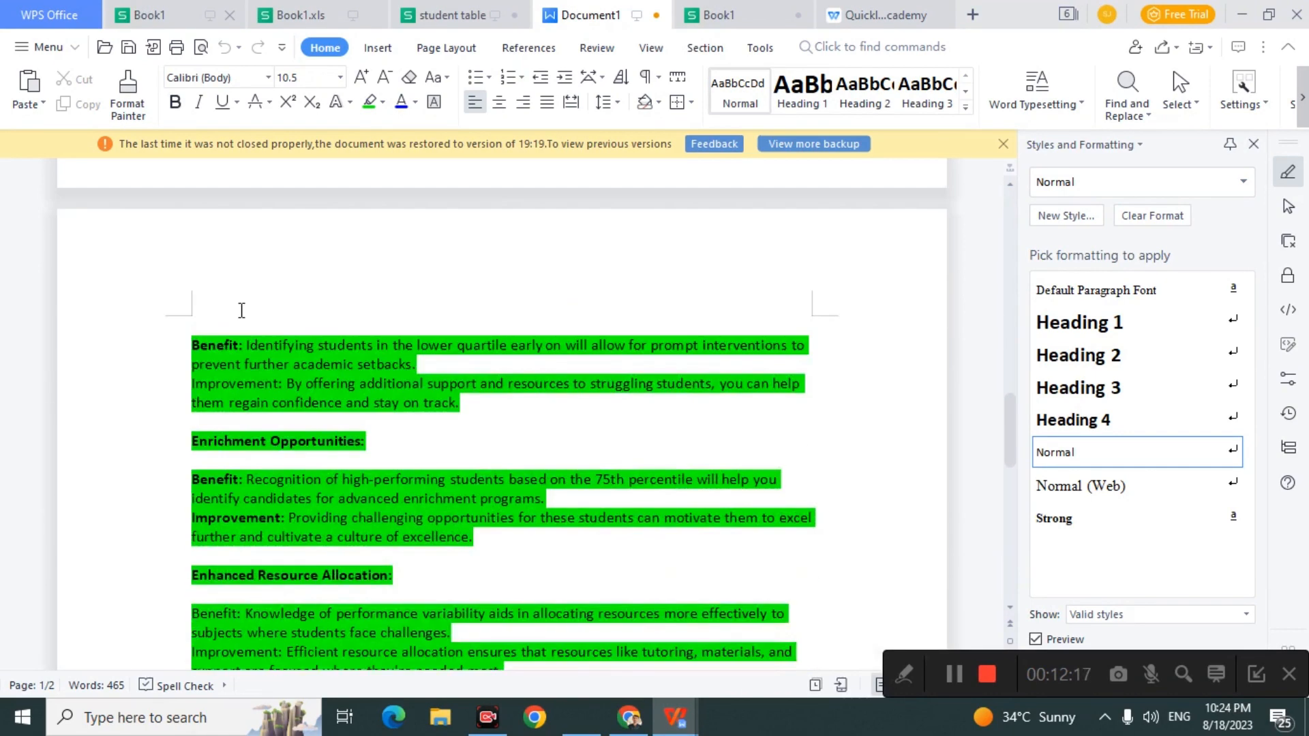